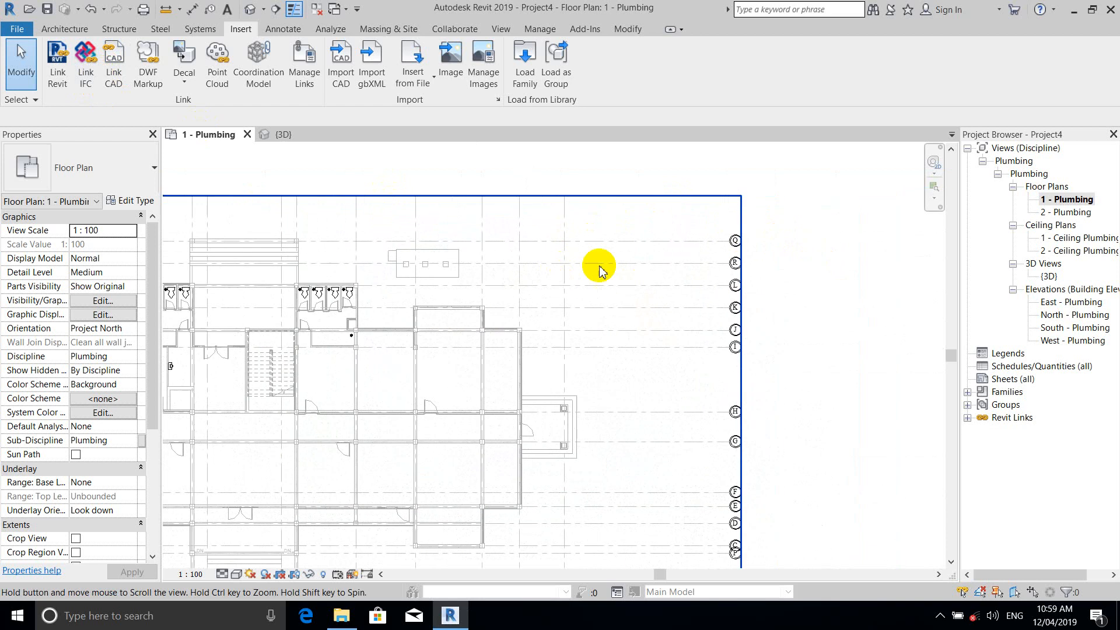
Examine the linked Revit model in the 1 - Plumbing floor plan, checking the toilet fixtures and which elements belong to the link
scroll(693, 246, "down", 1)
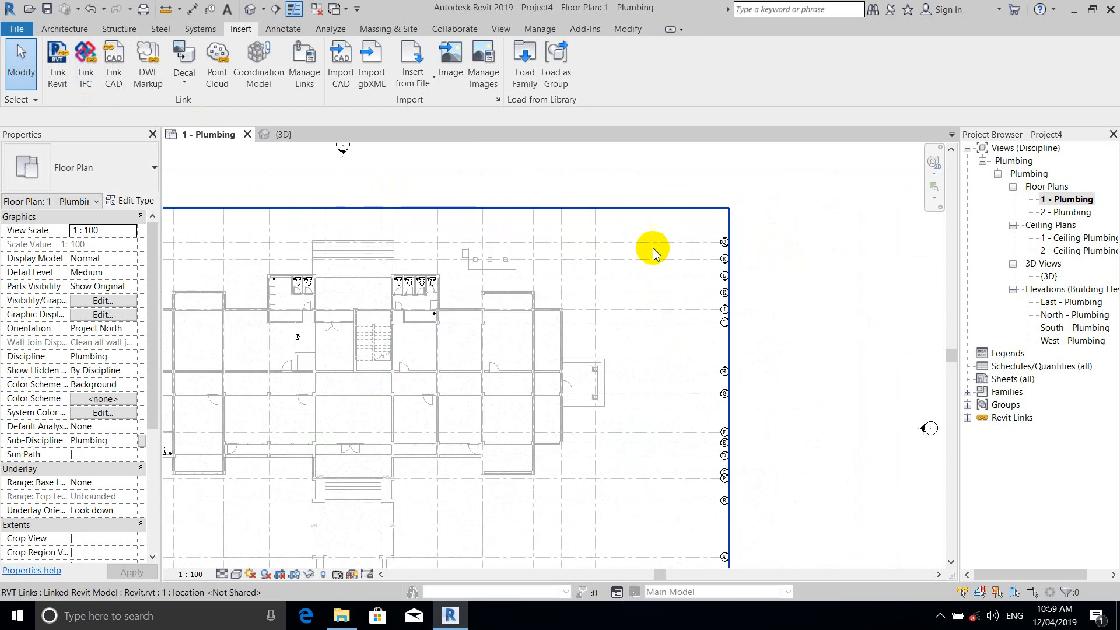
scroll(653, 248, "down", 3)
middle_click_drag(658, 258, 753, 258)
scroll(585, 275, "up", 4)
scroll(586, 277, "up", 3)
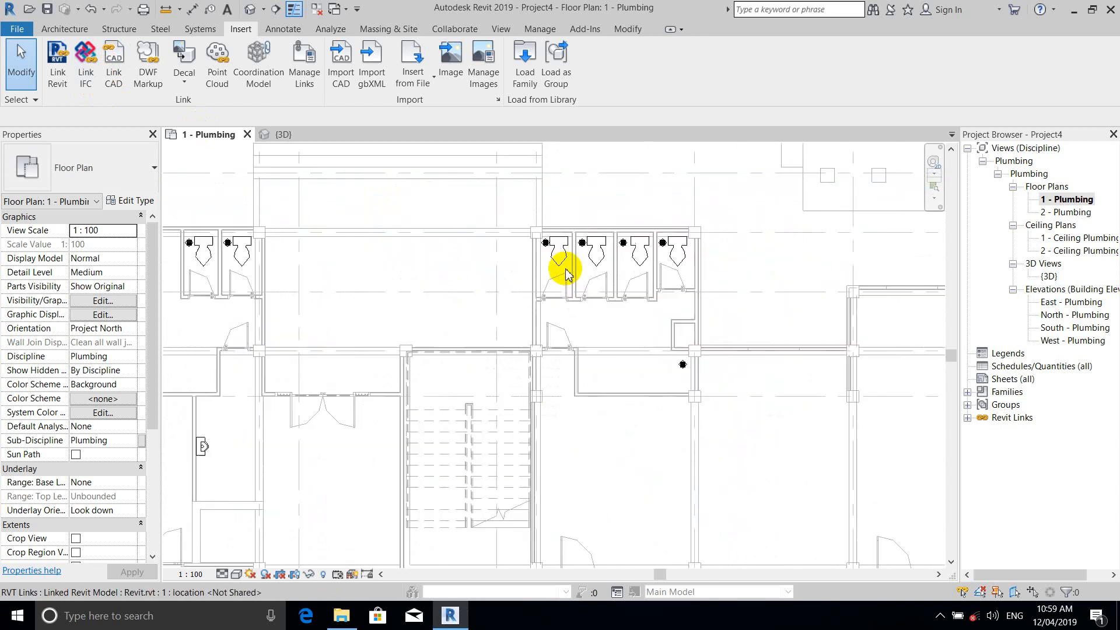
left_click(564, 249)
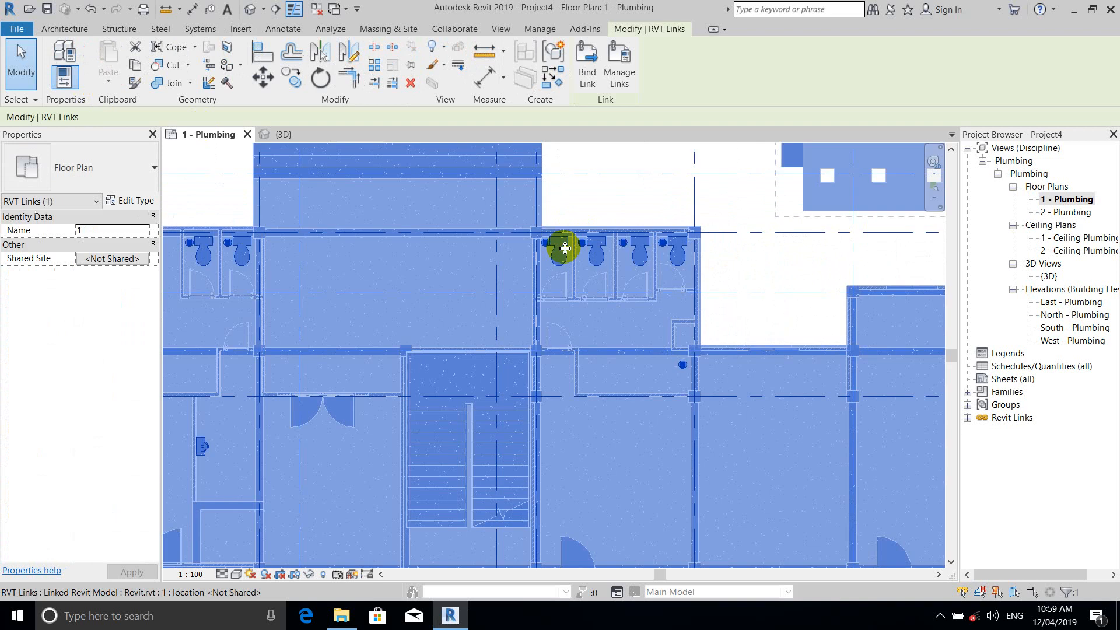
scroll(563, 250, "down", 4)
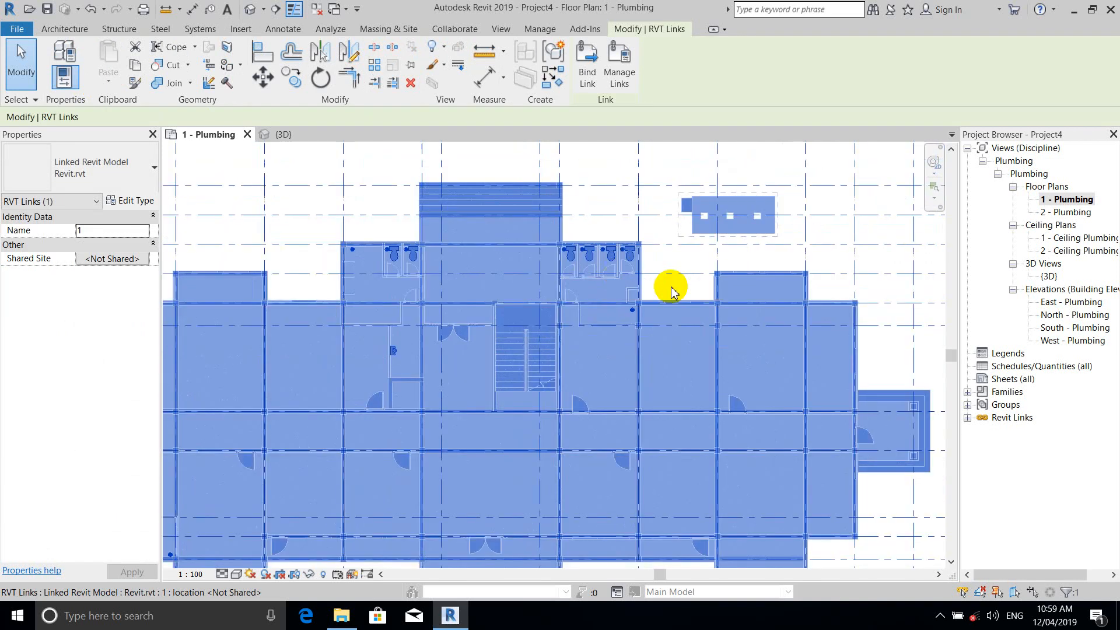
middle_click_drag(670, 288, 696, 315)
left_click(660, 292)
scroll(660, 293, "down", 2)
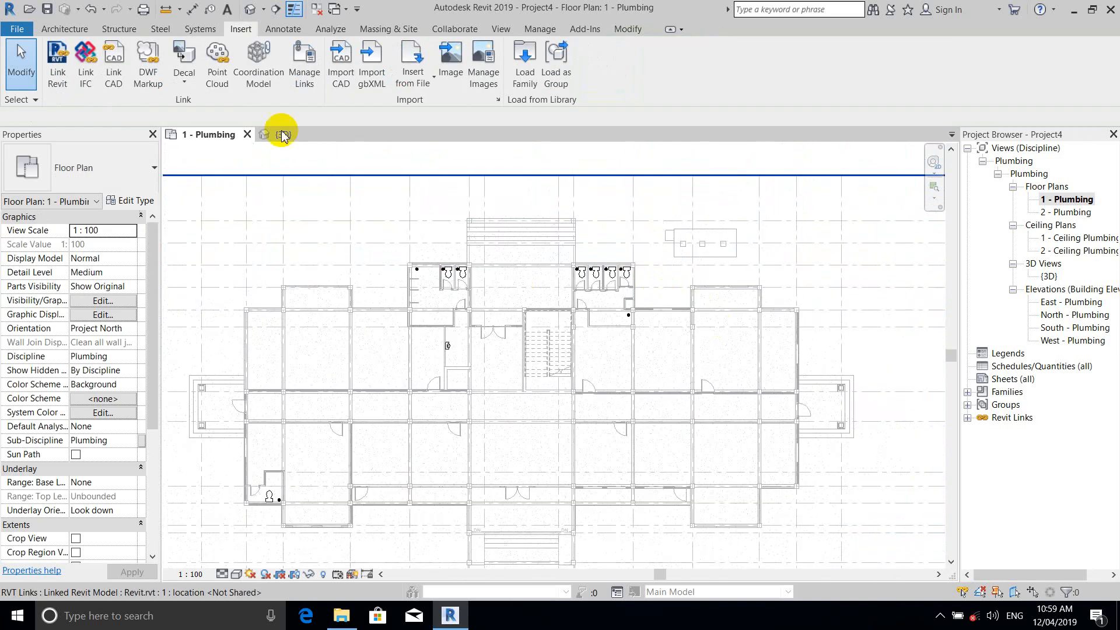
Open the default 3D view and examine the plumbing fixtures on each storey of the linked building
left_click(251, 10)
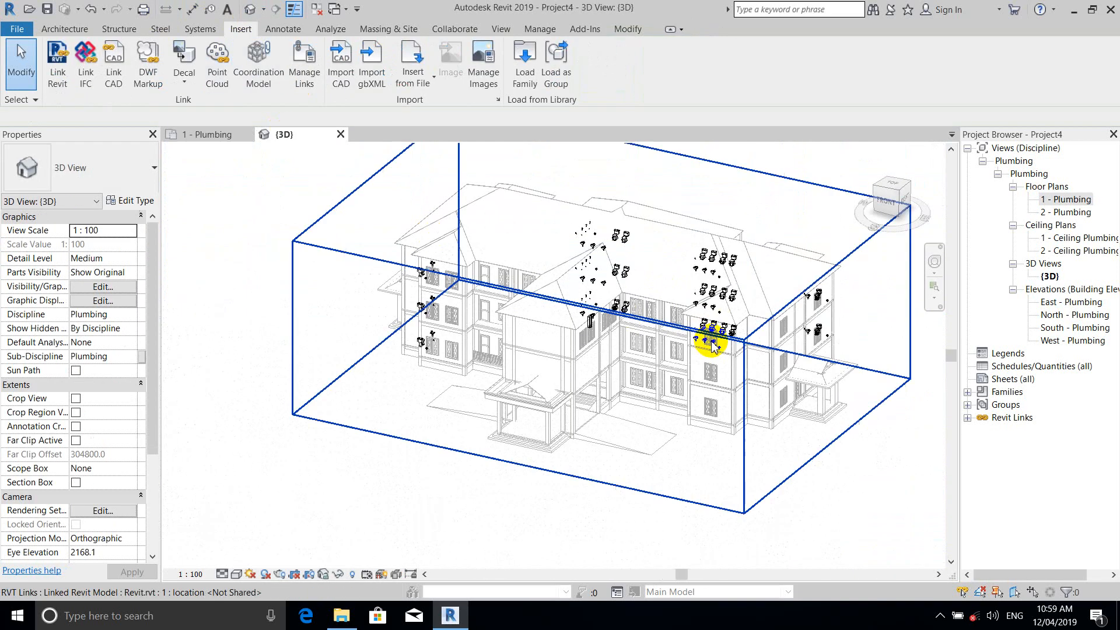
middle_click_drag(656, 373, 791, 348)
scroll(367, 318, "up", 6)
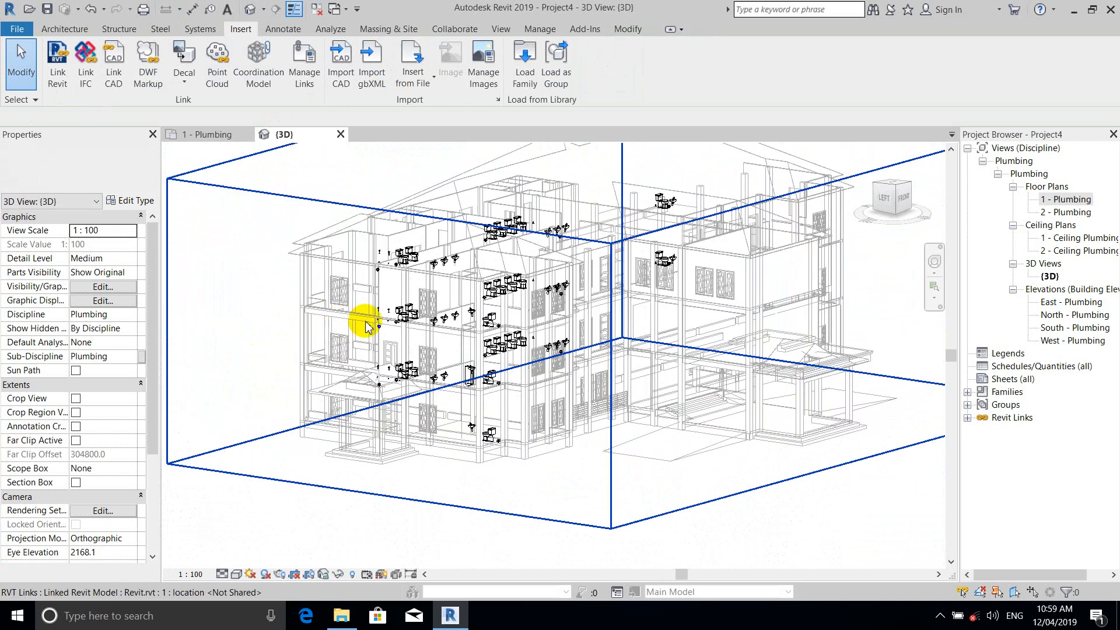
scroll(432, 327, "down", 5)
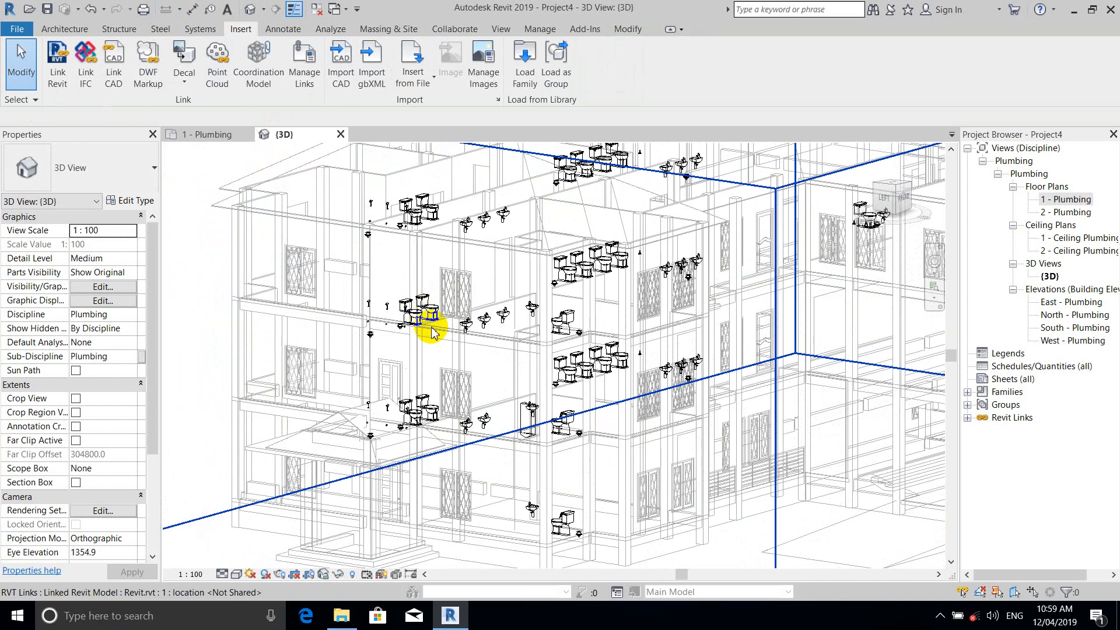
Return to the 1 - Plumbing floor plan and start Copy/Monitor on the linked Revit model
double_click(1088, 202)
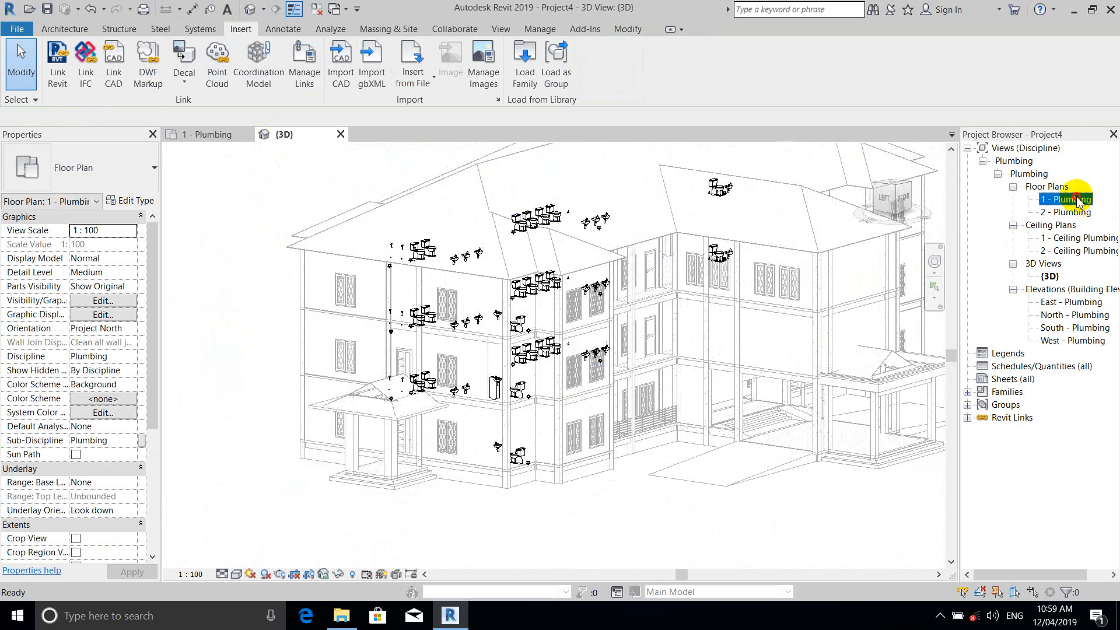
scroll(700, 263, "down", 2)
middle_click_drag(710, 255, 674, 221)
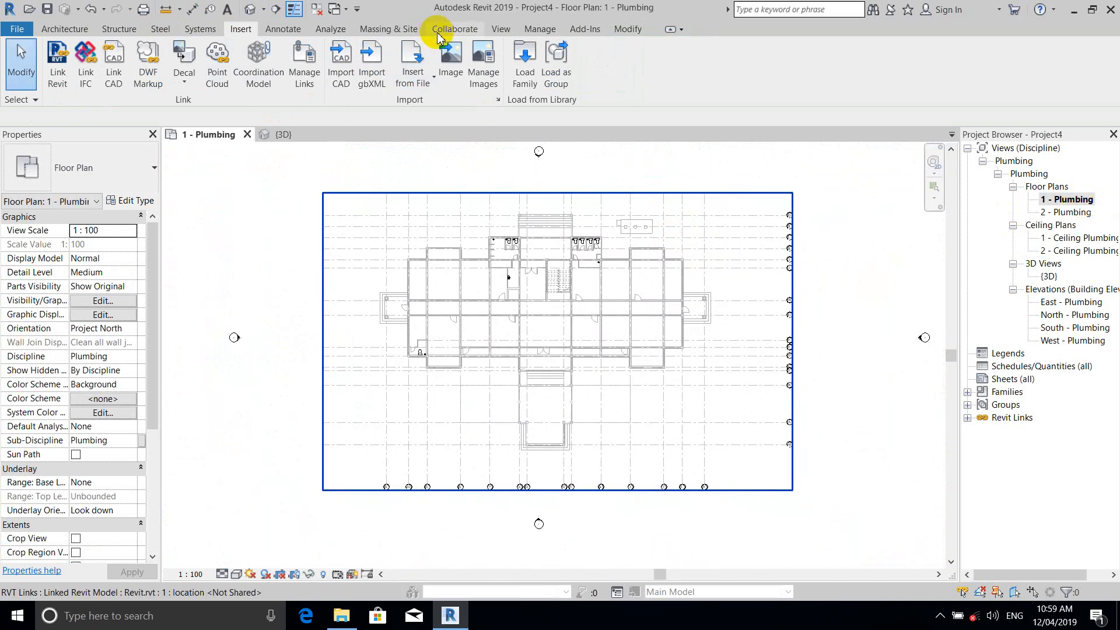
left_click(467, 31)
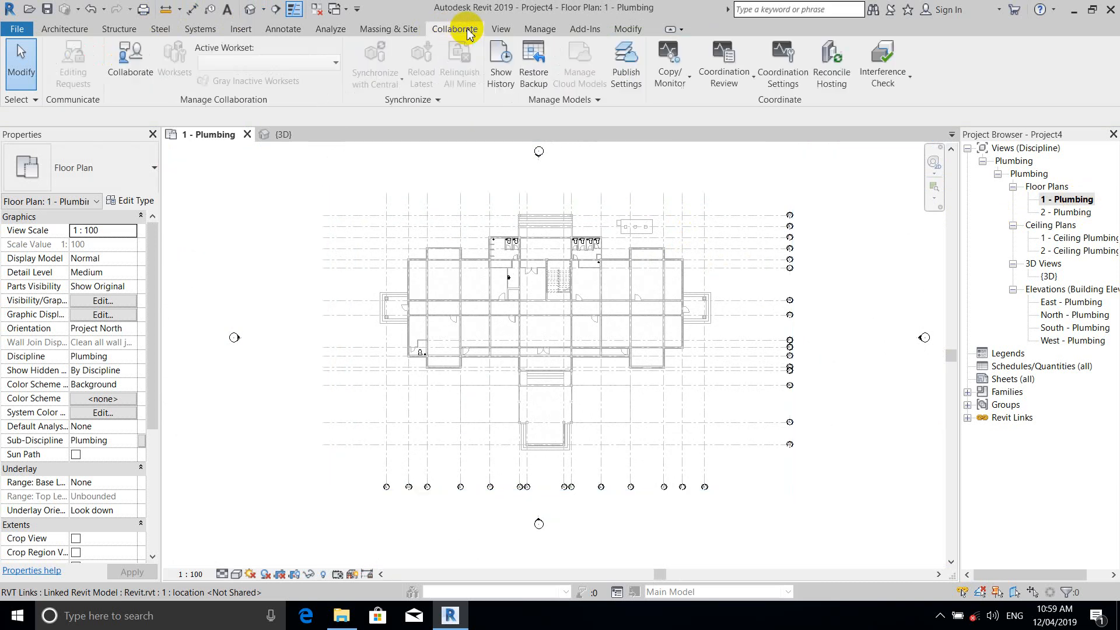
left_click(674, 86)
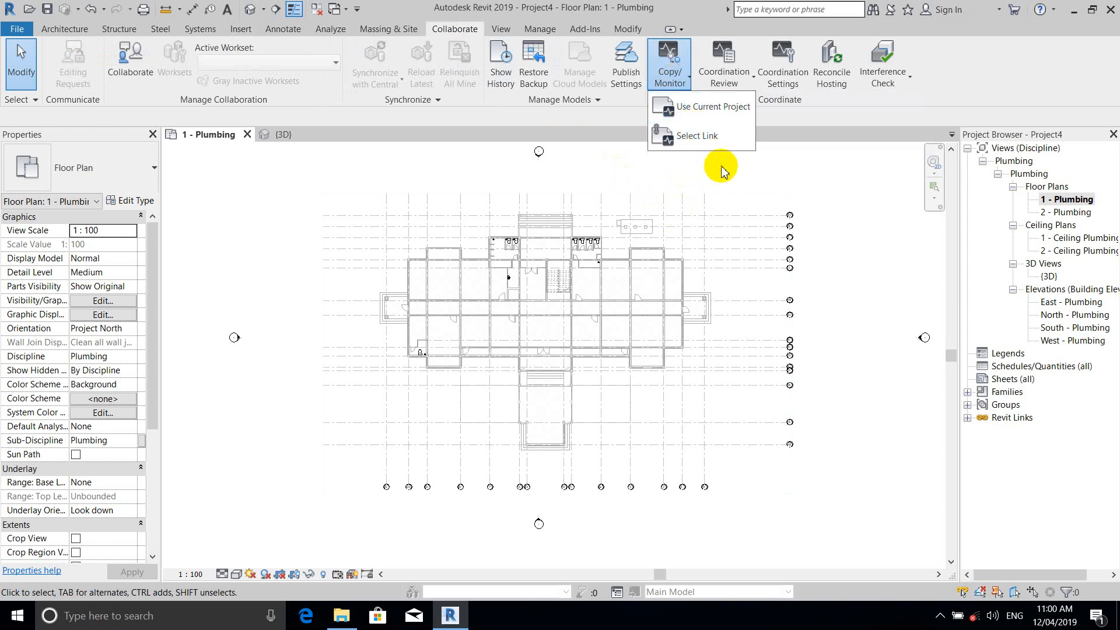
left_click(705, 136)
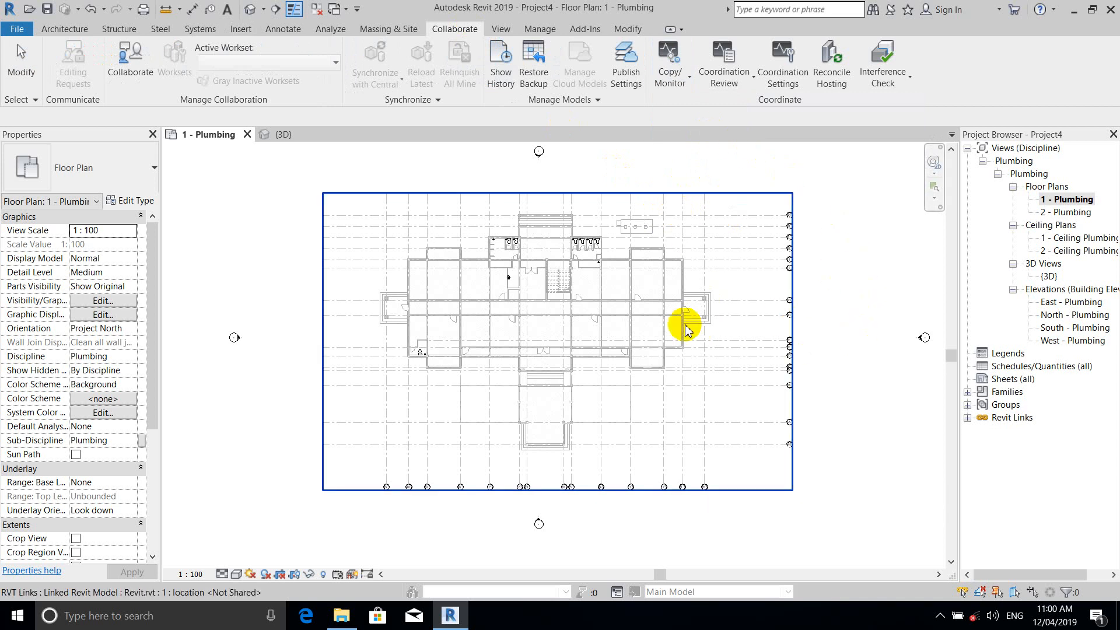
left_click(738, 244)
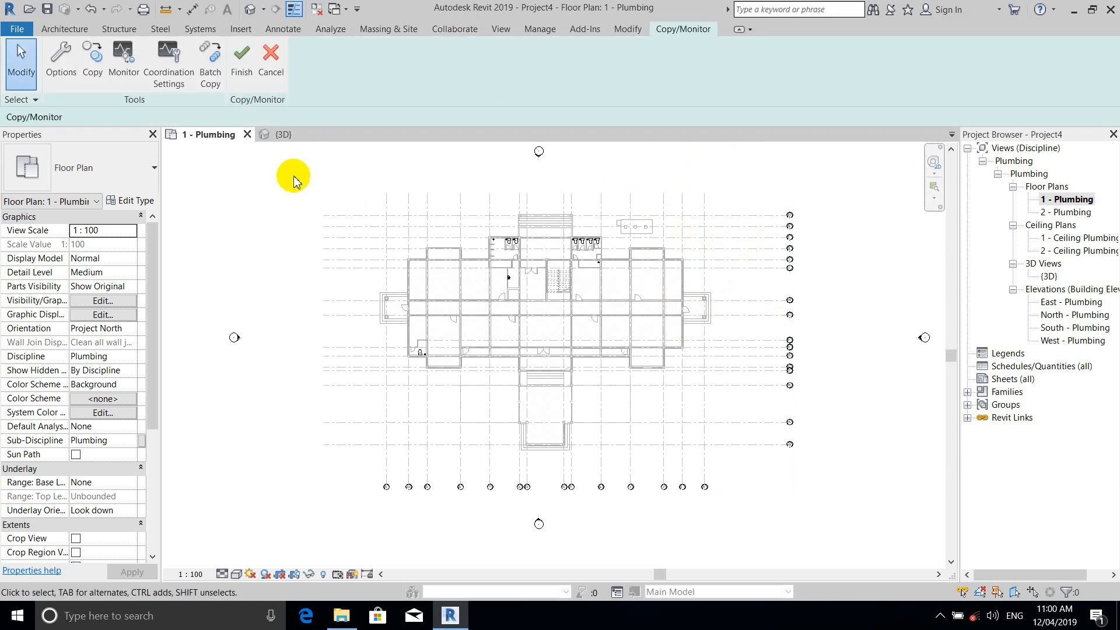
Start Copy with Multiple enabled and select all linked elements across the whole floor plan
left_click(92, 69)
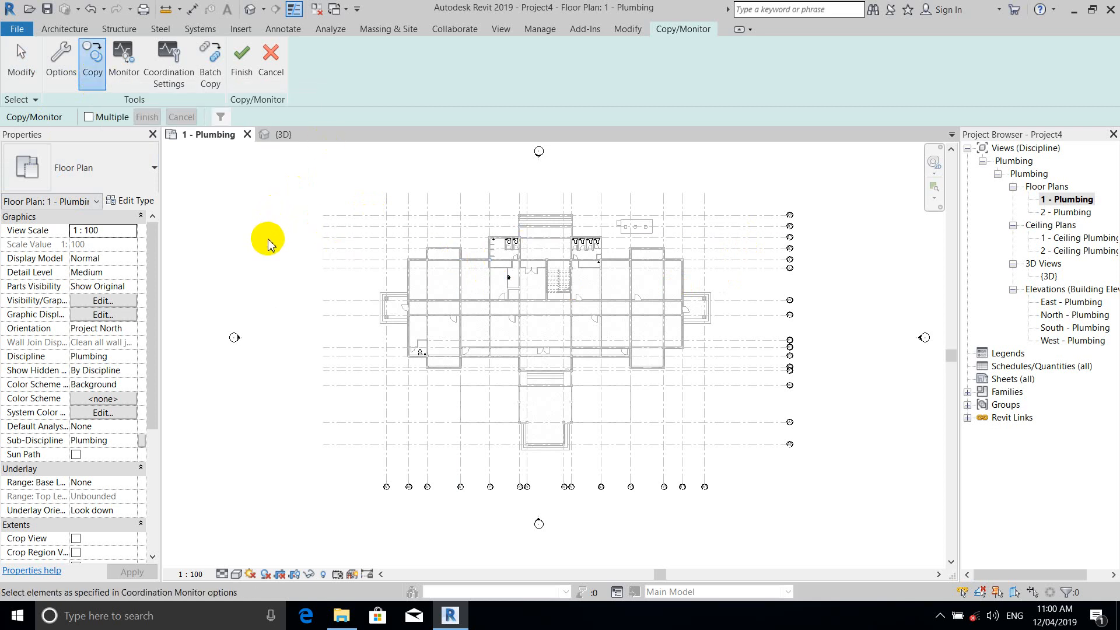
left_click(89, 117)
scroll(424, 242, "down", 2)
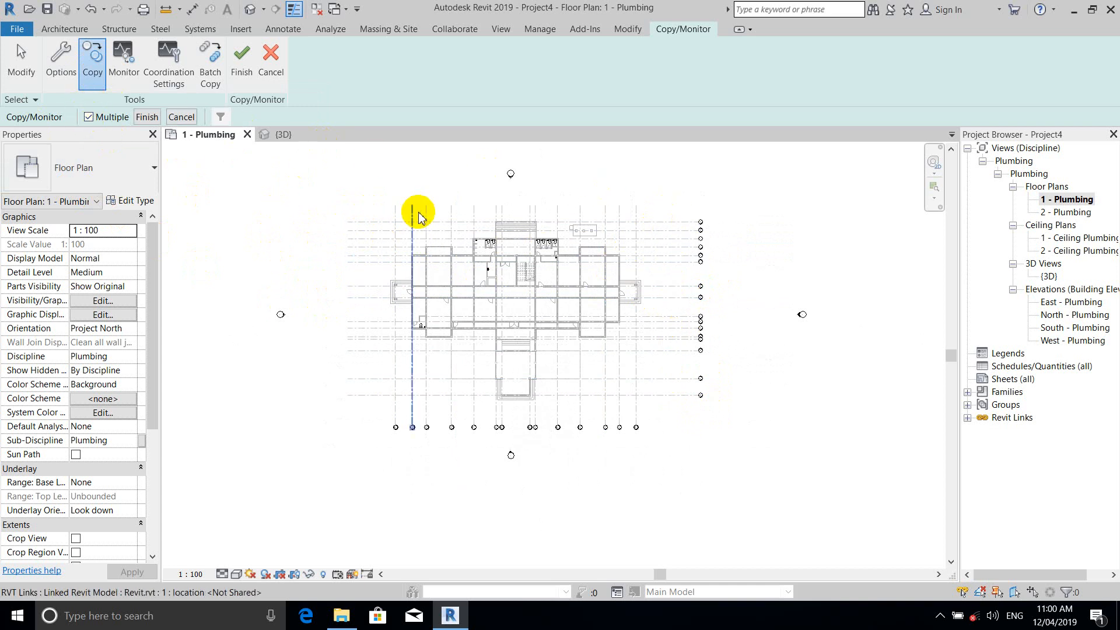
left_click_drag(301, 172, 743, 454)
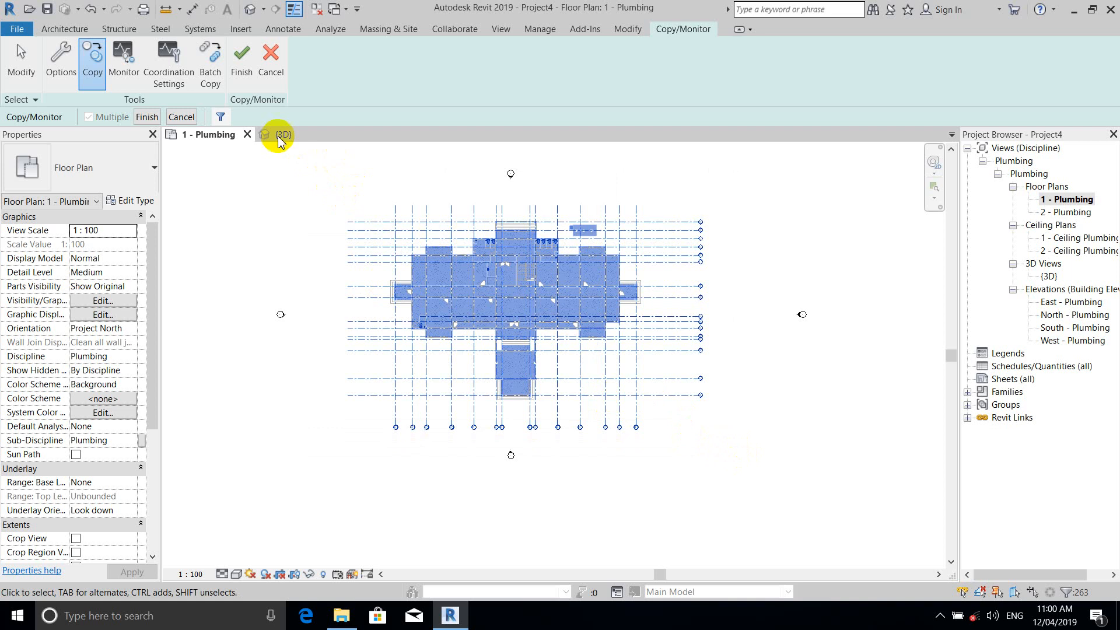
Filter the selection to the Grids category only and complete the multiple copy of the linked grids
left_click(221, 117)
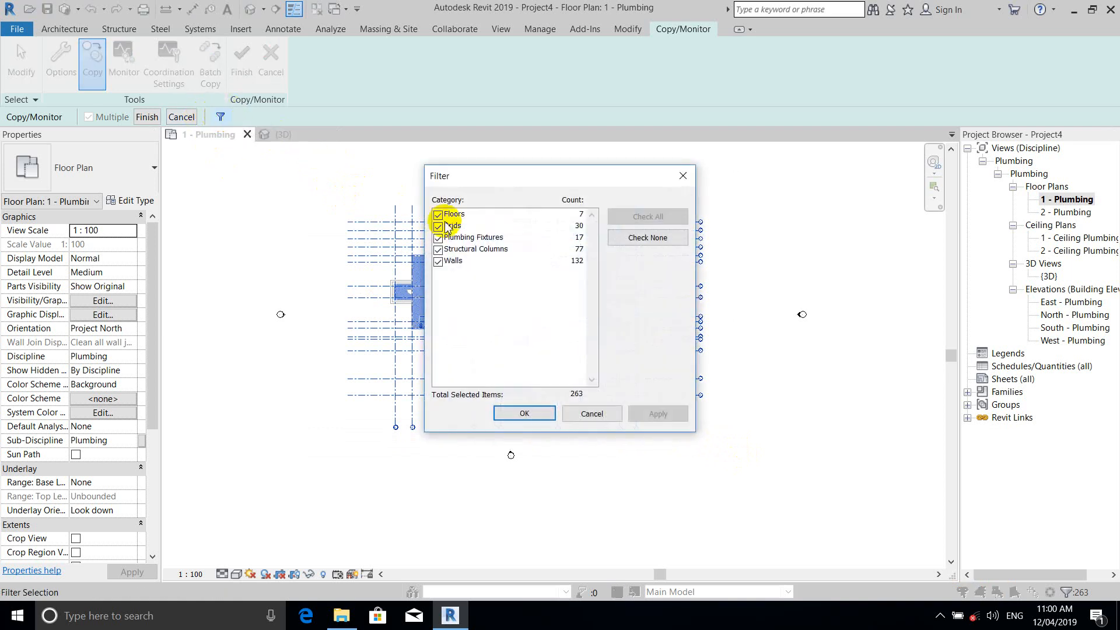
left_click(663, 244)
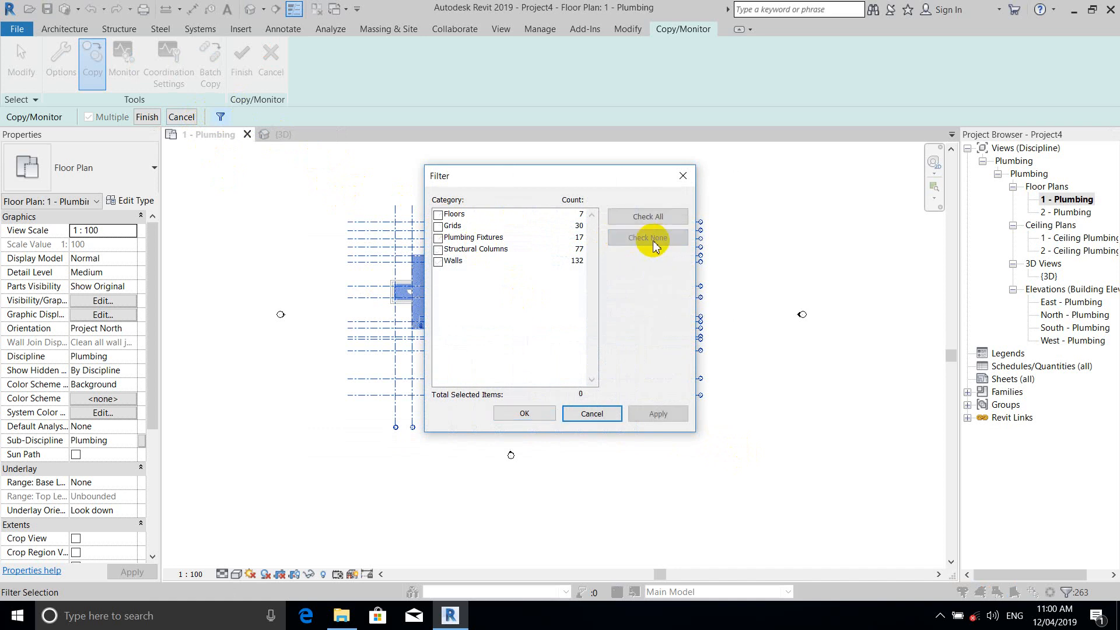
left_click(438, 226)
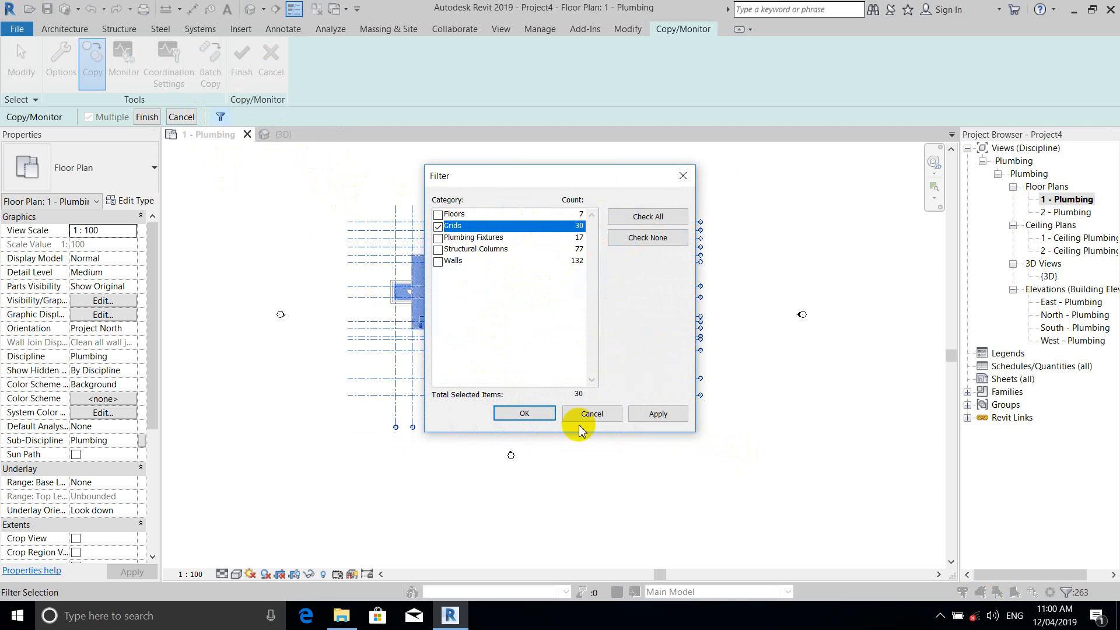
left_click(524, 414)
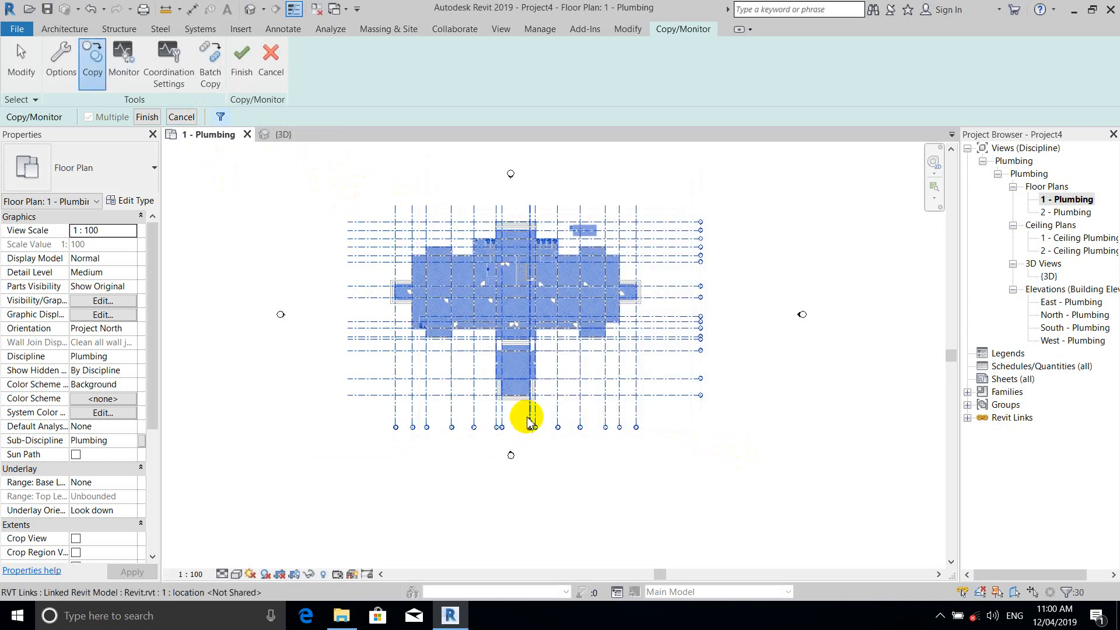
left_click(148, 119)
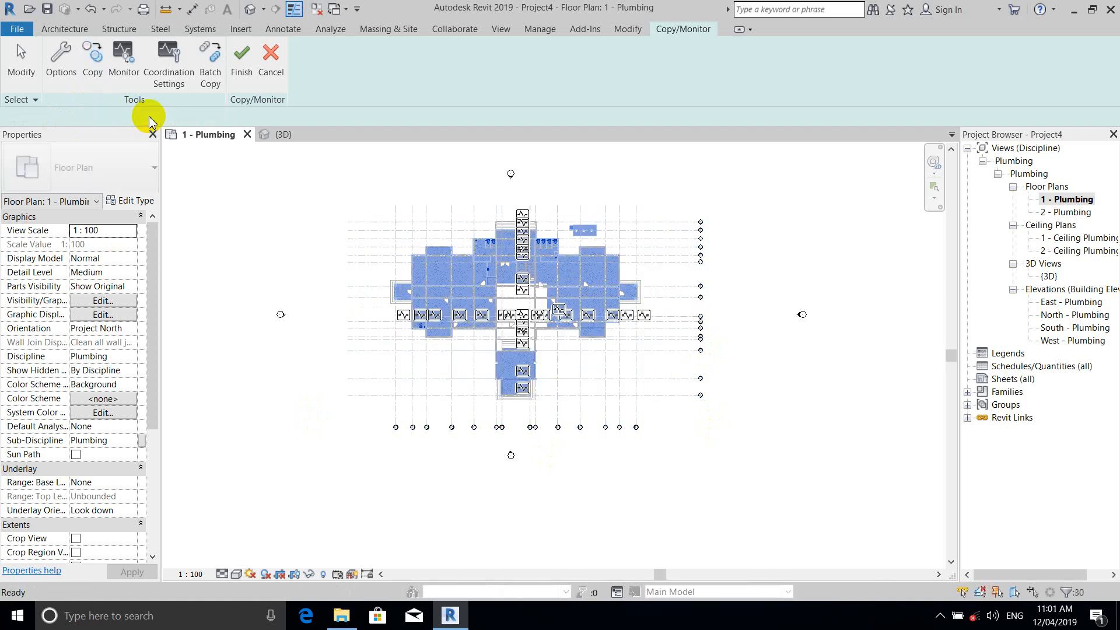
Check the monitored grids around the toilets and across the plan, and finish the Copy/Monitor session
scroll(612, 251, "up", 1)
scroll(662, 271, "up", 3)
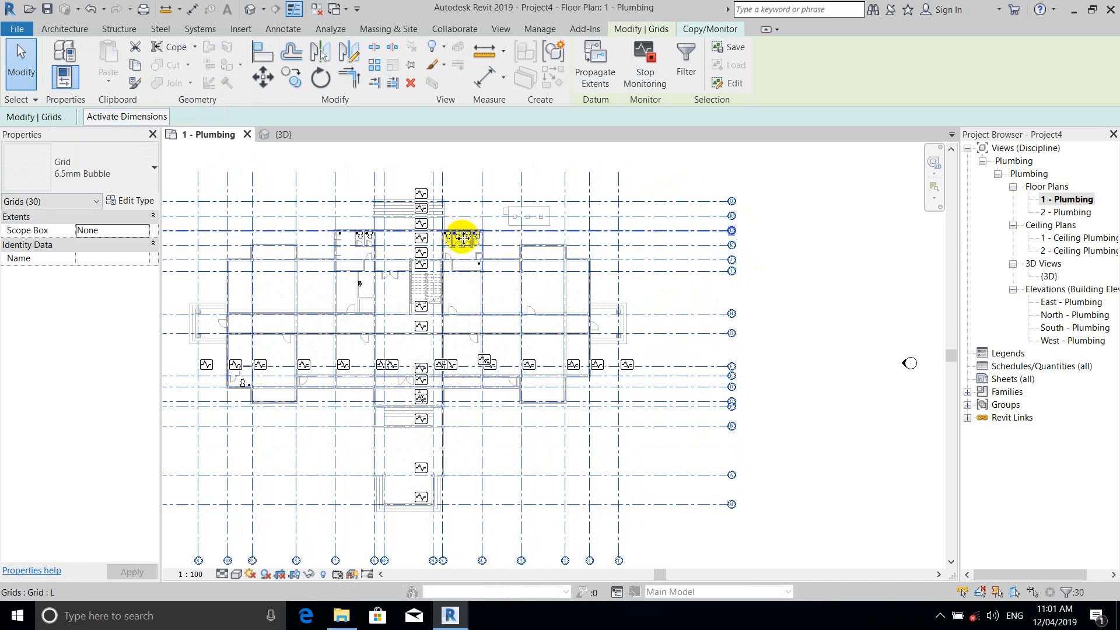
scroll(461, 239, "up", 5)
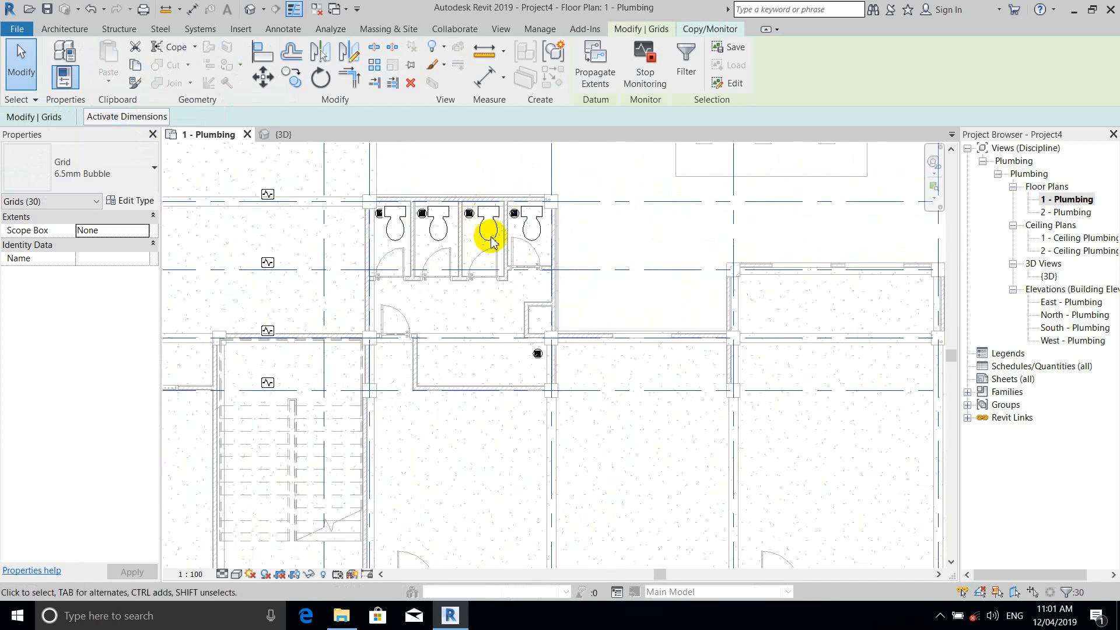
scroll(502, 228, "down", 1)
scroll(586, 205, "down", 2)
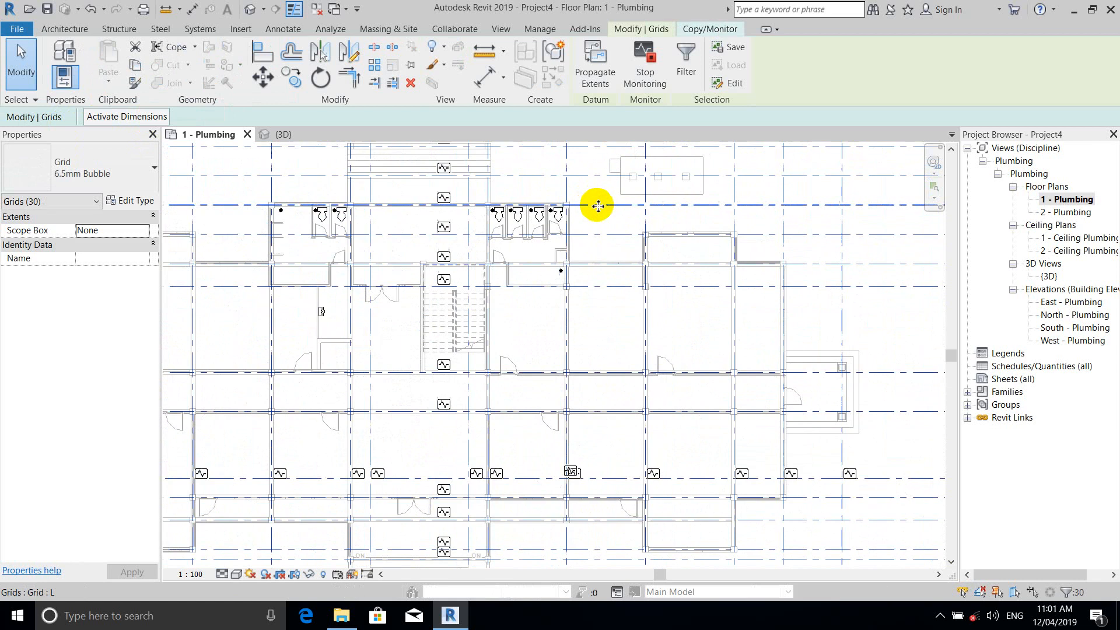
scroll(642, 190, "down", 2)
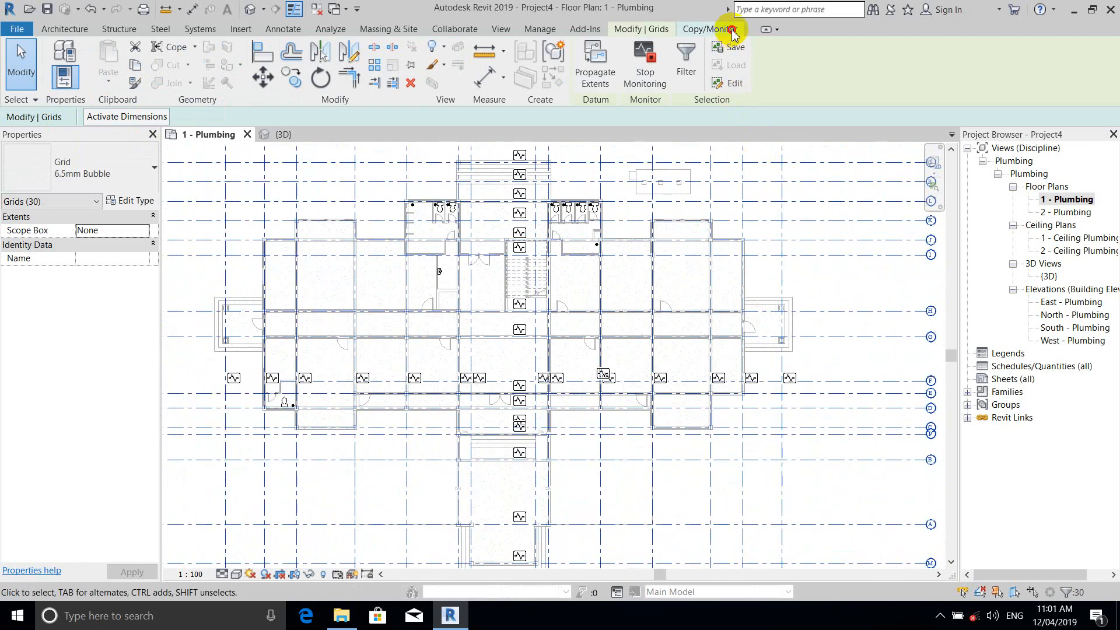
left_click(732, 30)
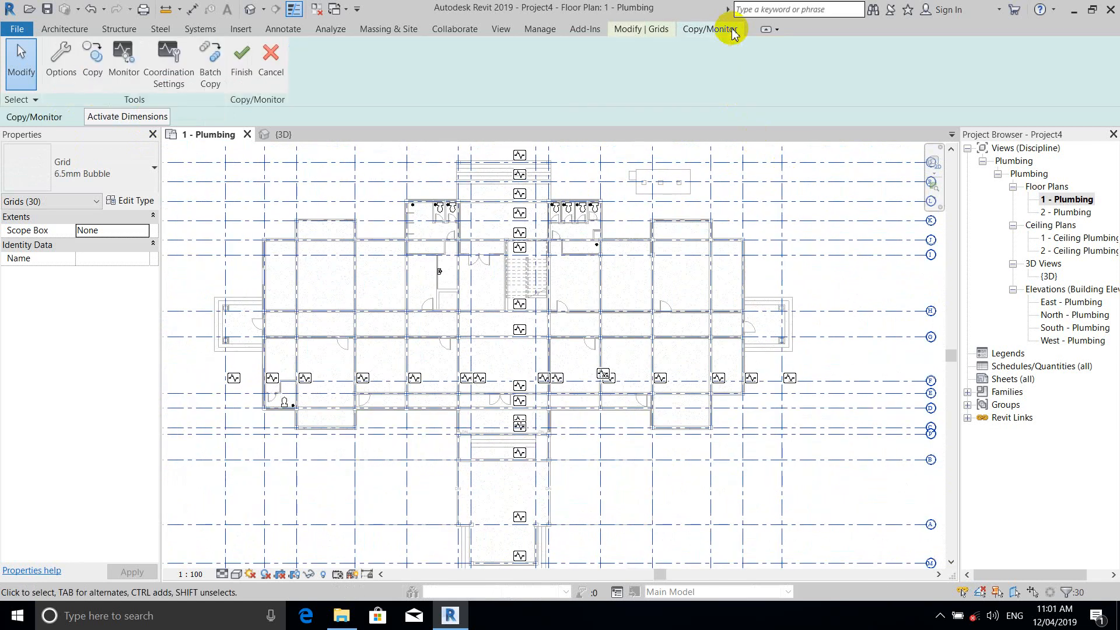
left_click(242, 67)
Stretch the bubble end of grid Q and its aligned horizontal grids outward, clear of the linked model's grid bubbles
scroll(610, 344, "down", 3)
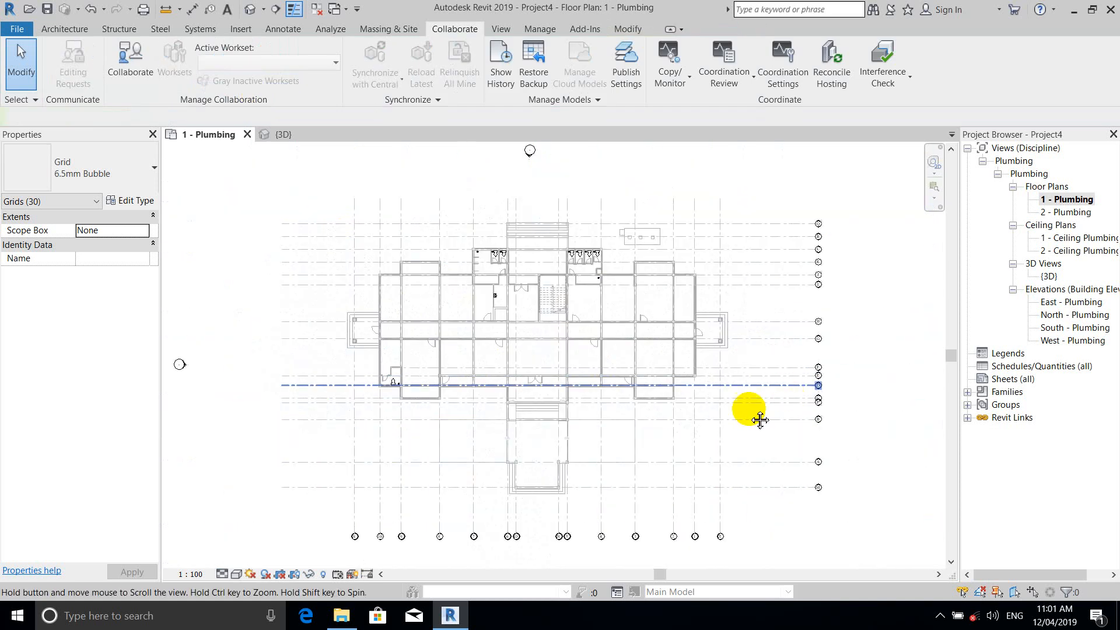
middle_click_drag(747, 408, 661, 435)
scroll(687, 243, "up", 2)
left_click(687, 252)
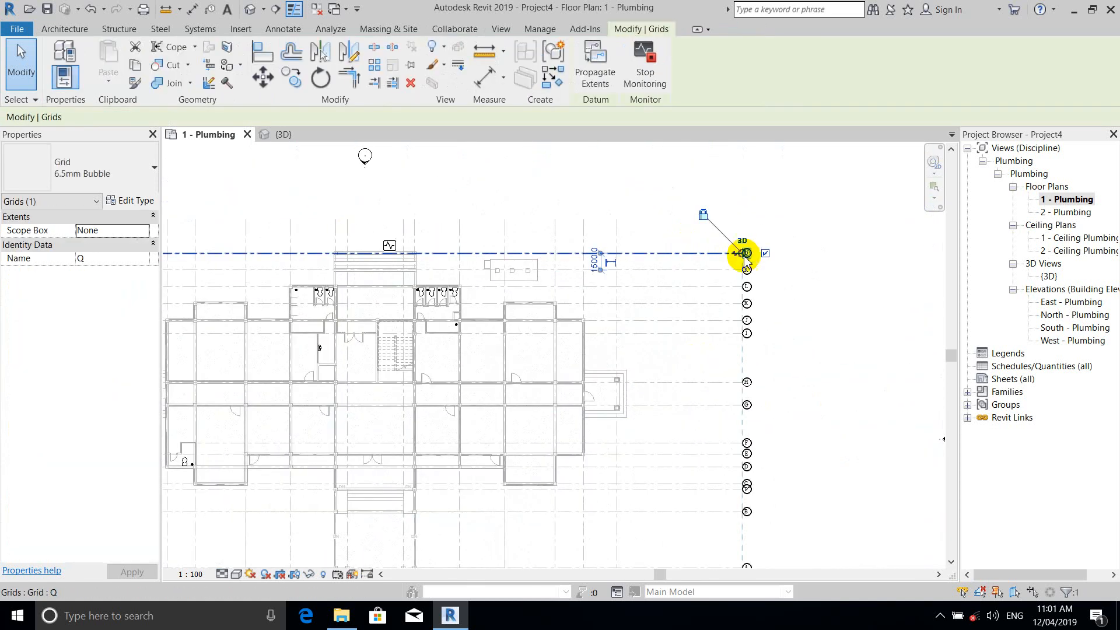
scroll(785, 244, "up", 3)
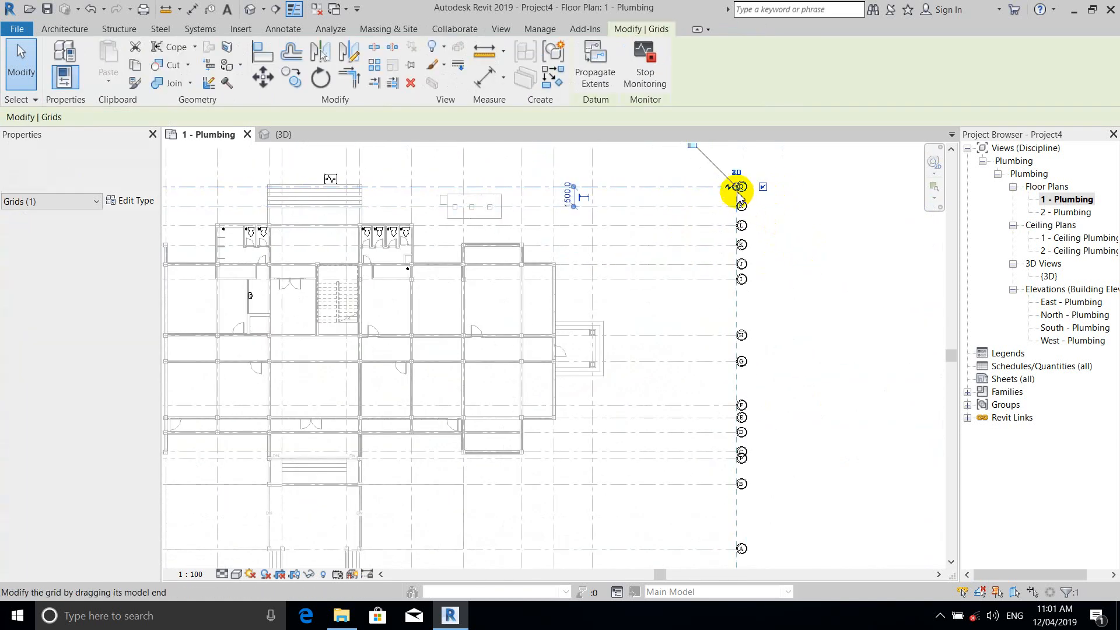
left_click_drag(736, 188, 806, 184)
left_click(885, 230)
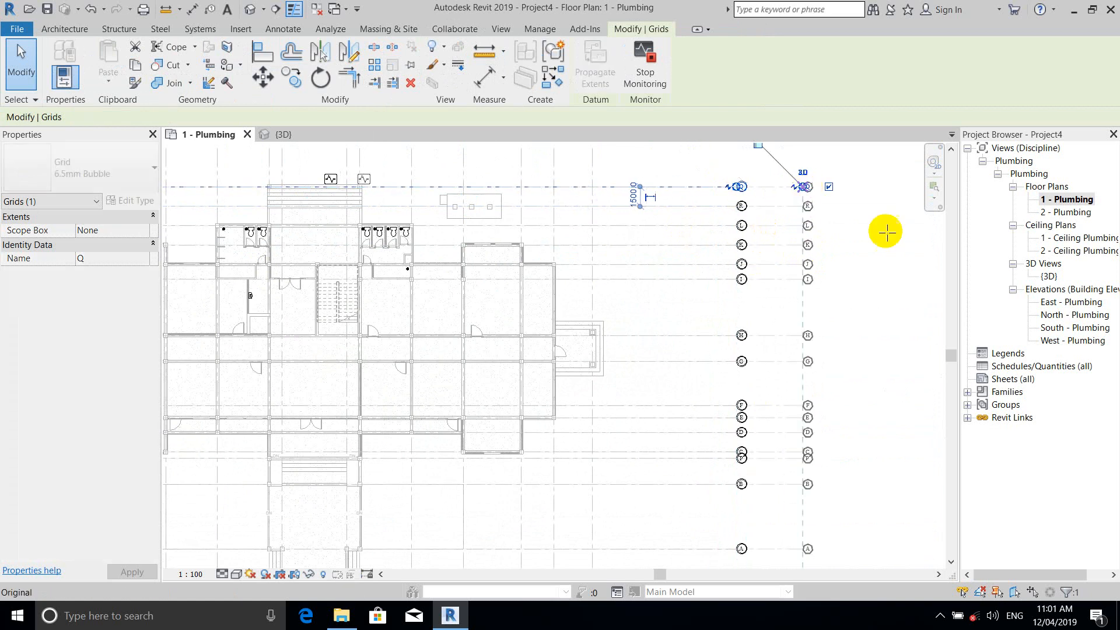
Compare the extended horizontal grid bubbles with the linked model's bubbles, from grid Q down to the vertical grids' ends
middle_click_drag(898, 288, 744, 298)
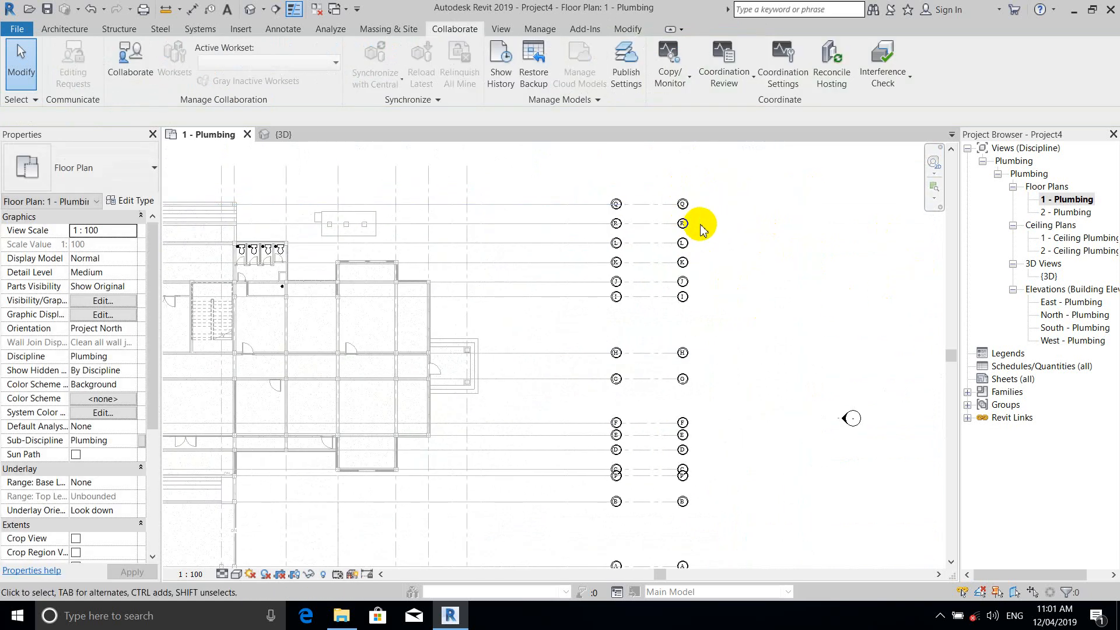
scroll(612, 219, "up", 3)
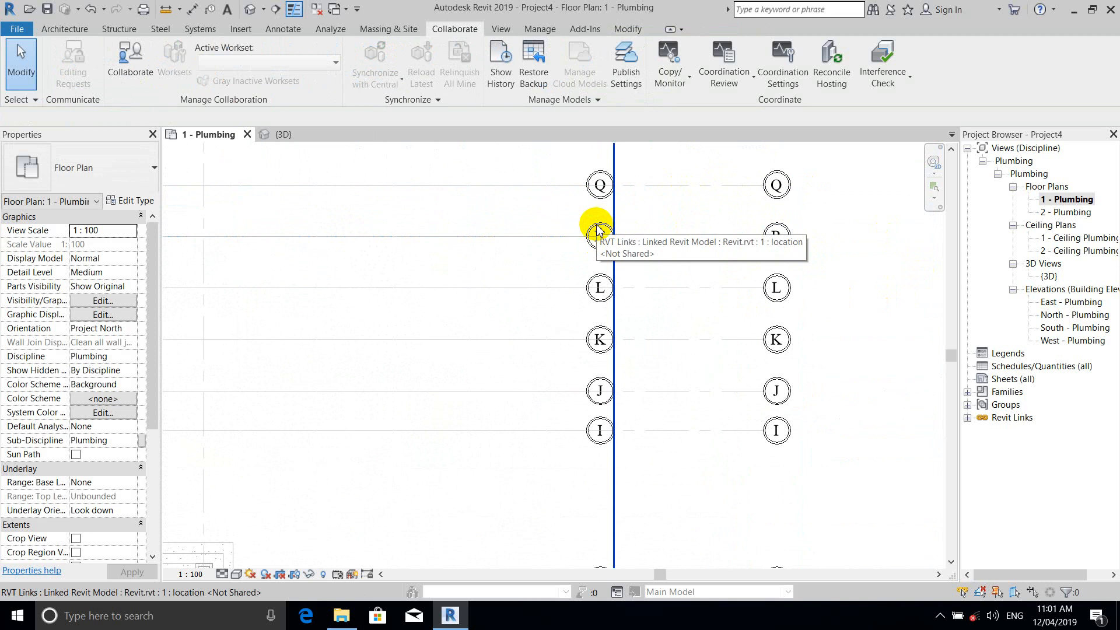
scroll(613, 243, "down", 6)
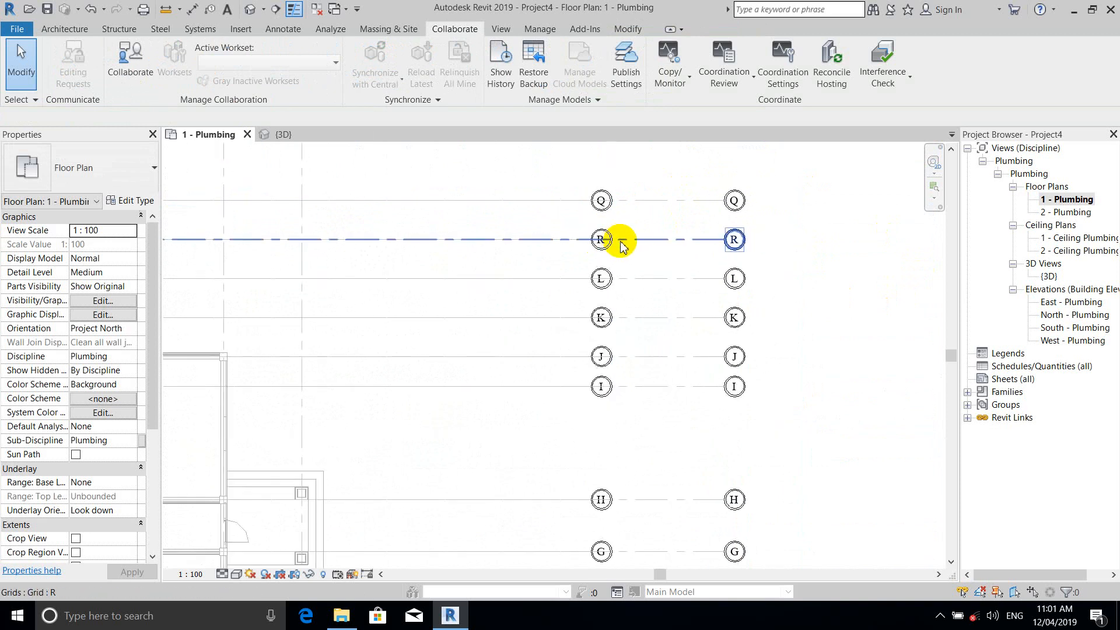
middle_click_drag(781, 269, 799, 155)
scroll(532, 426, "up", 1)
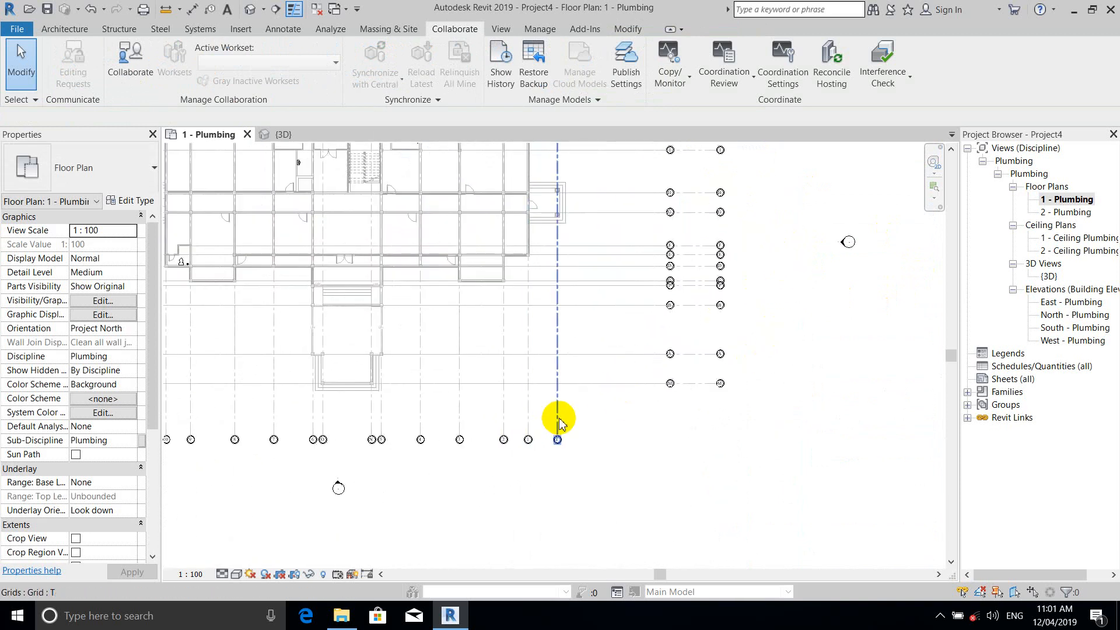
Stretch the bubble end of grid T and its aligned vertical grids outward, clear of the linked model's grid bubbles
left_click(556, 421)
middle_click_drag(618, 396, 639, 332)
scroll(594, 375, "up", 2)
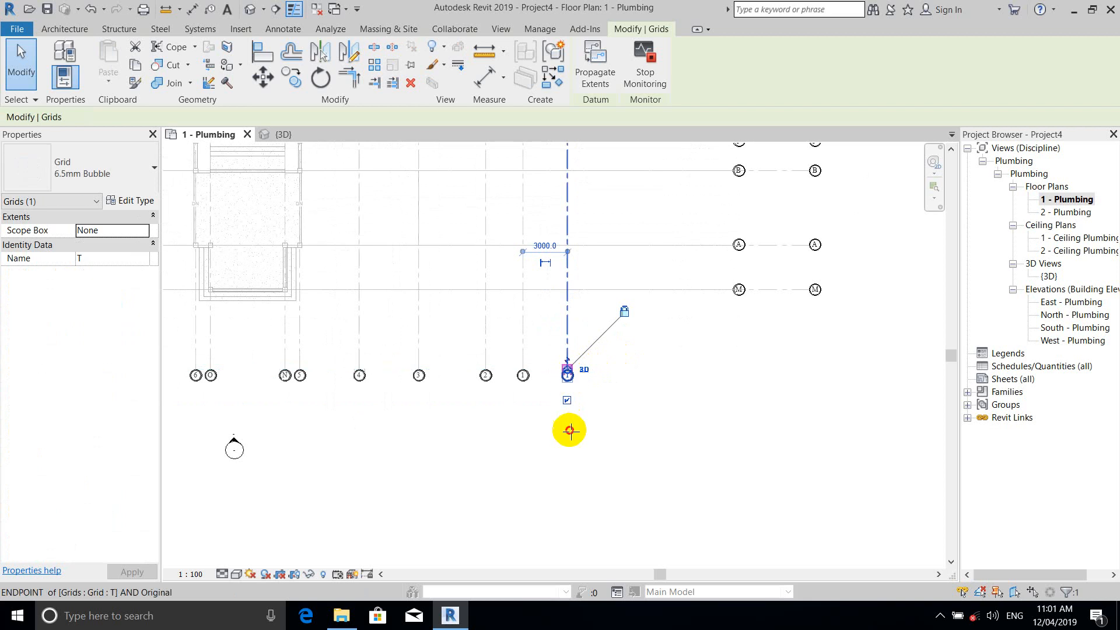
left_click(689, 427)
scroll(686, 431, "down", 4)
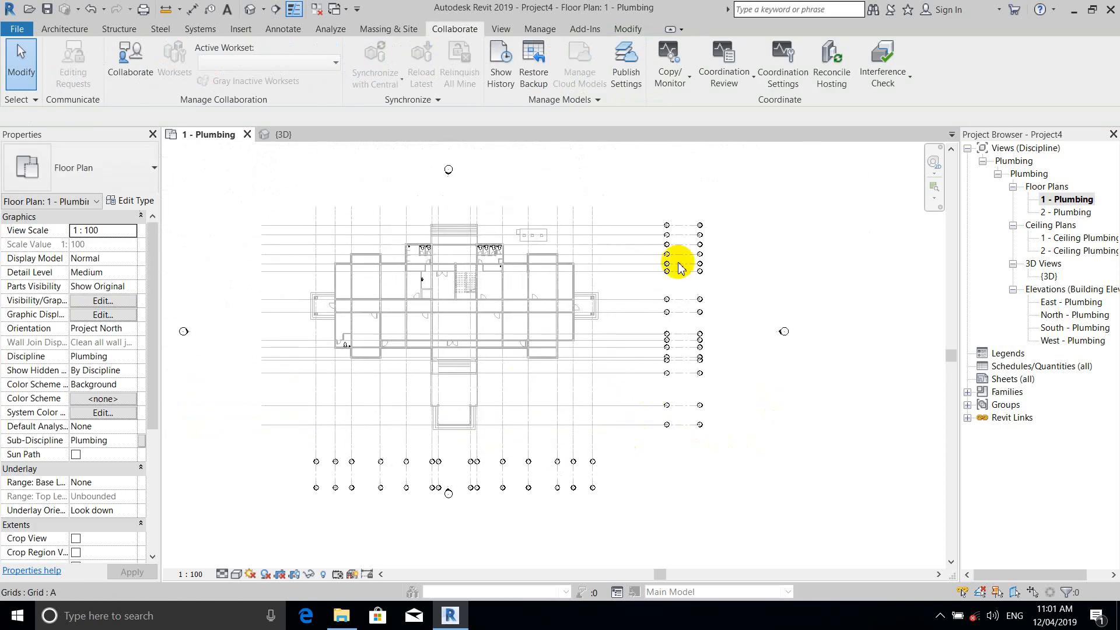
scroll(666, 235, "up", 5)
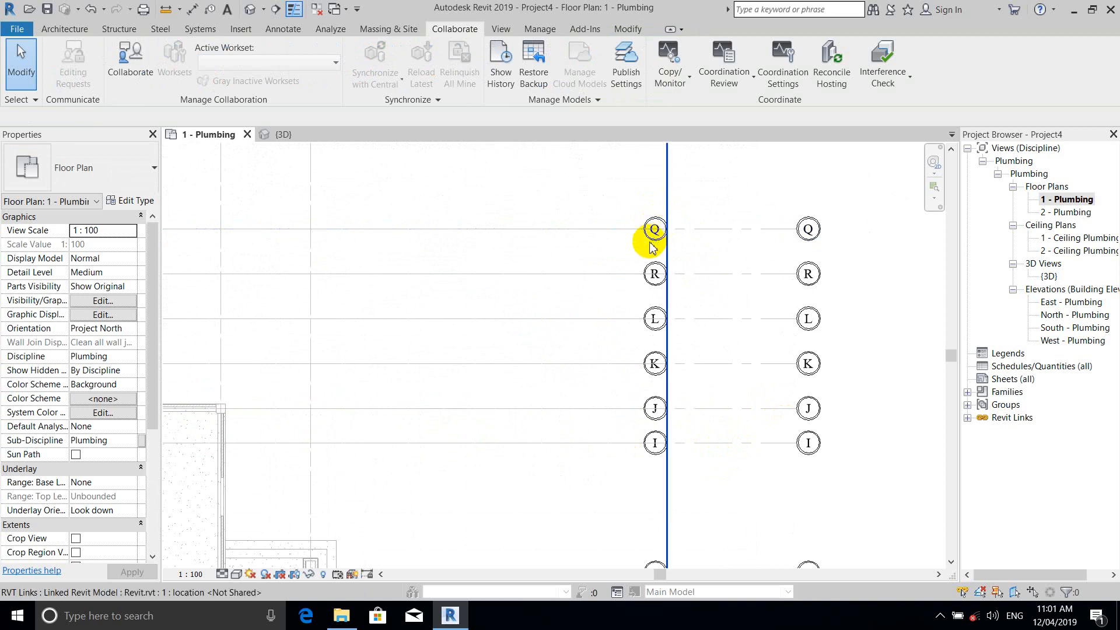
scroll(643, 230, "down", 1)
scroll(644, 232, "down", 6)
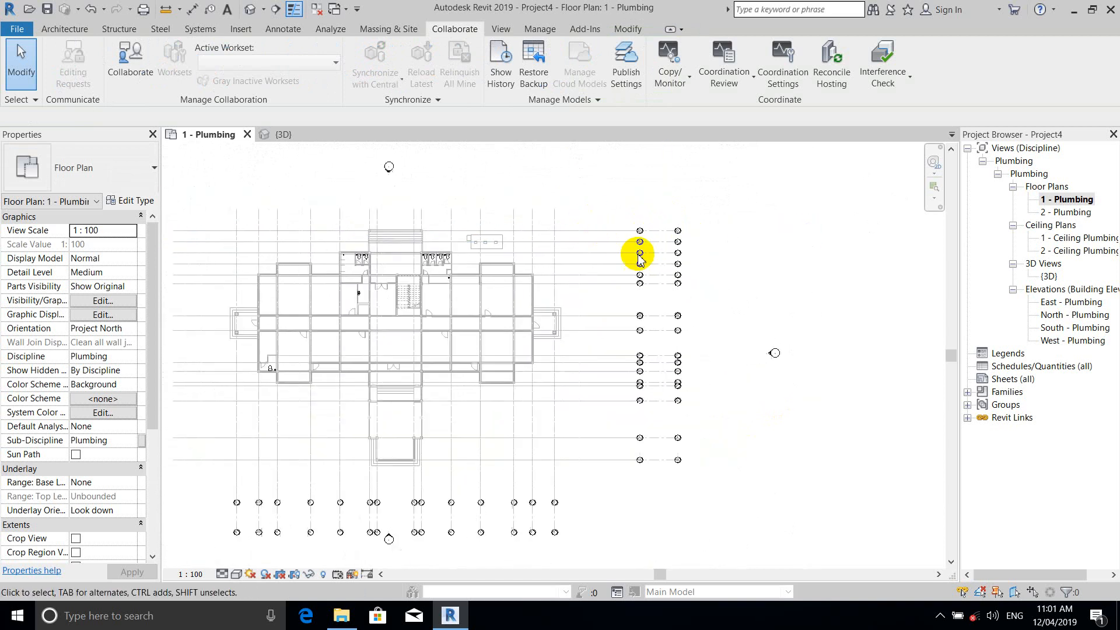
middle_click_drag(798, 292, 789, 286)
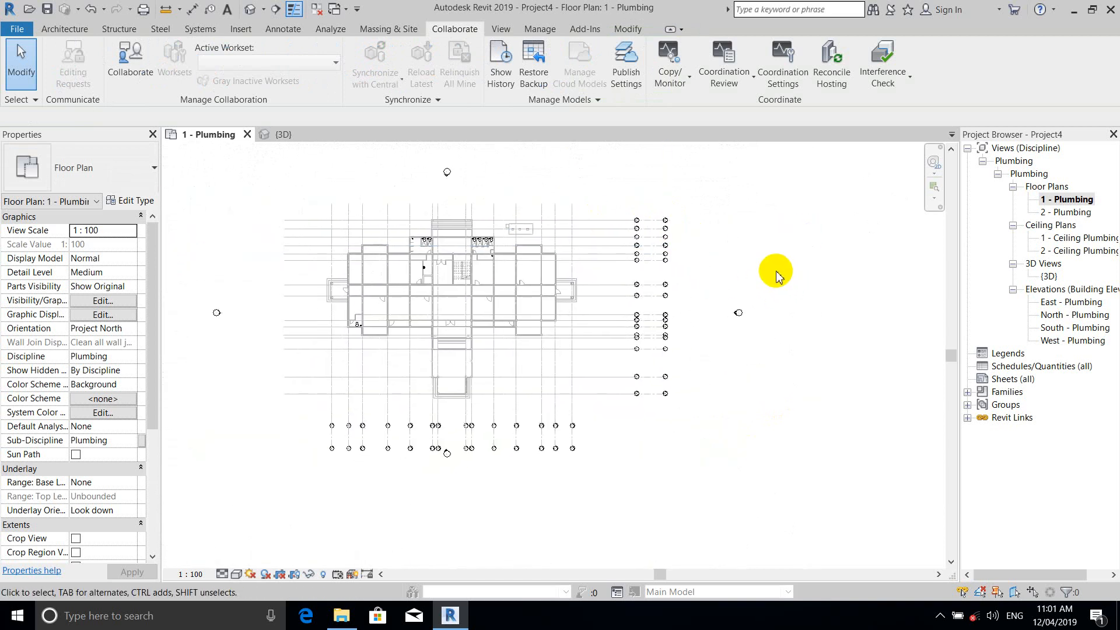
key("v")
key("g")
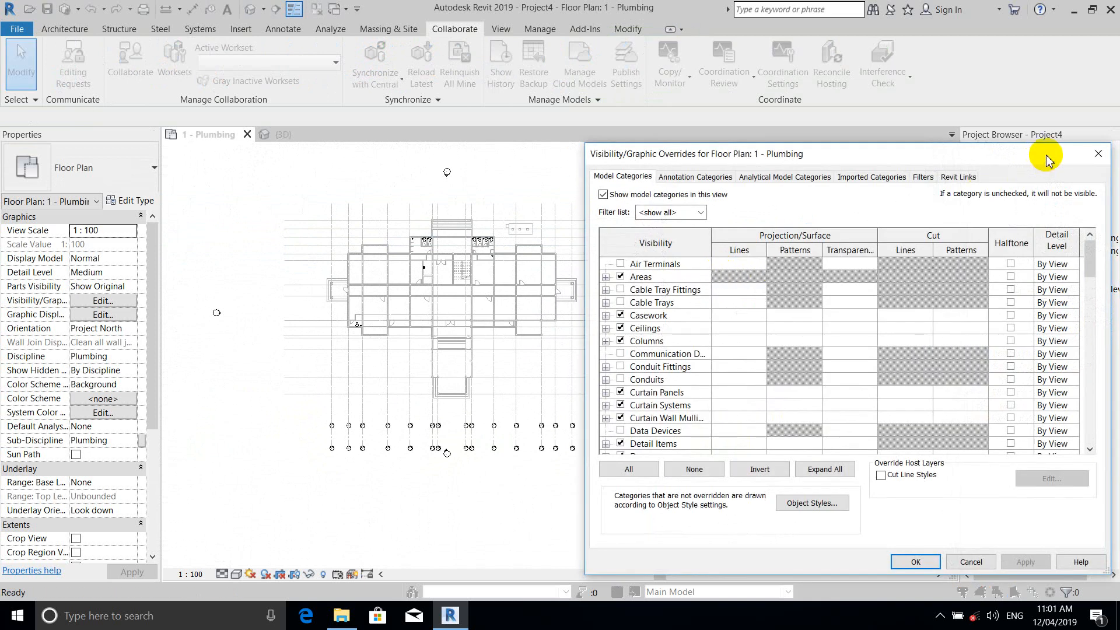
left_click(1096, 155)
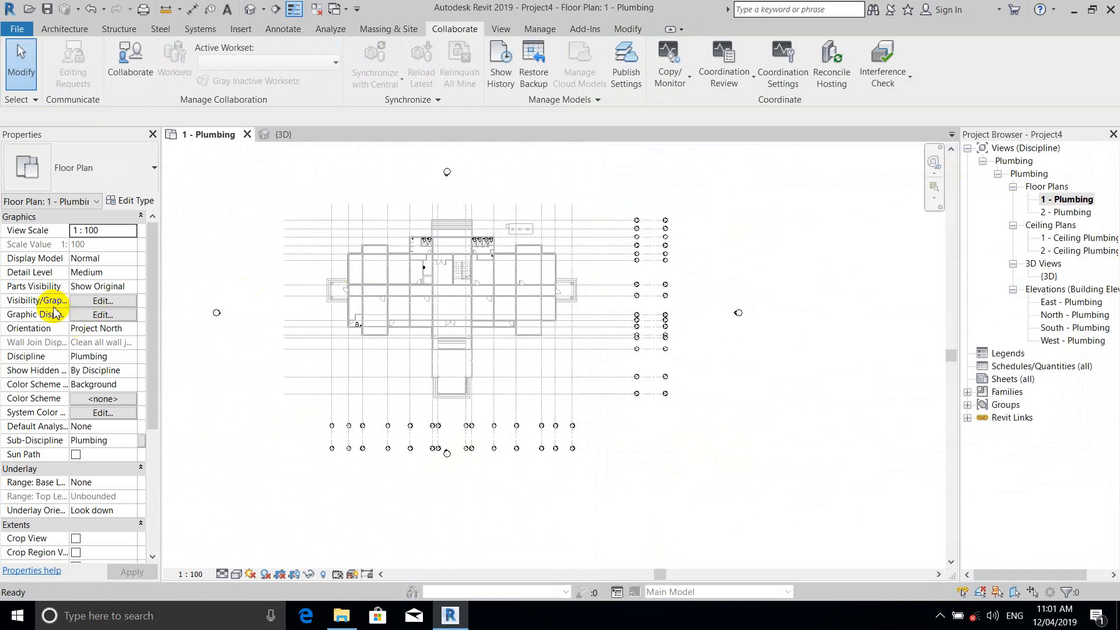
Set the display settings basics of the Revit.rvt link to Custom in the 1 - Plumbing floor plan's visibility overrides
left_click(117, 301)
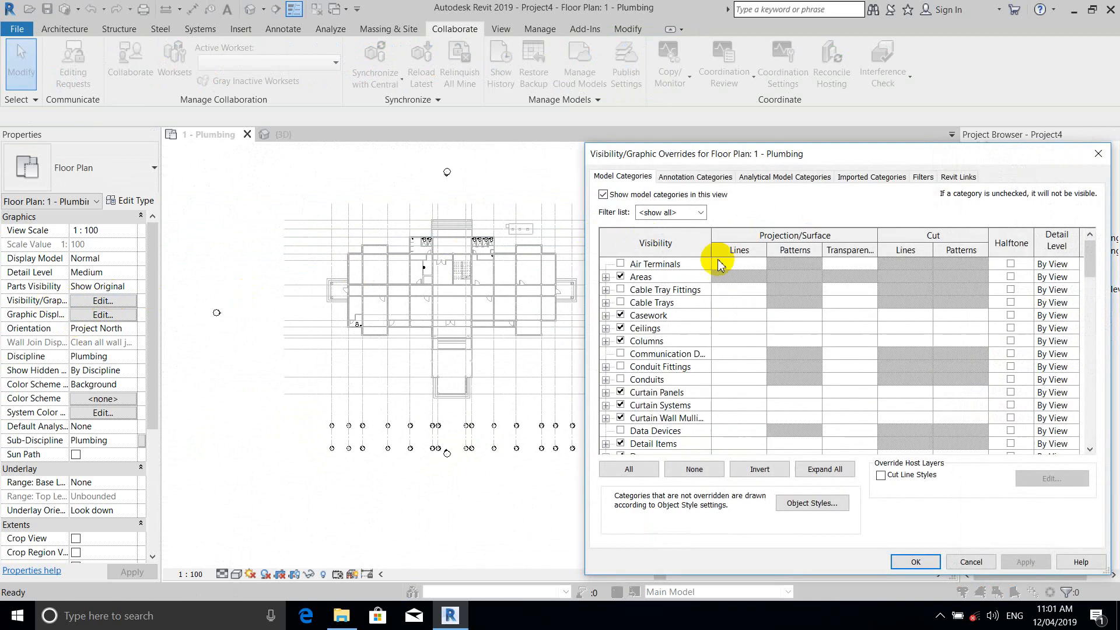
scroll(775, 300, "down", 3)
scroll(720, 250, "down", 11)
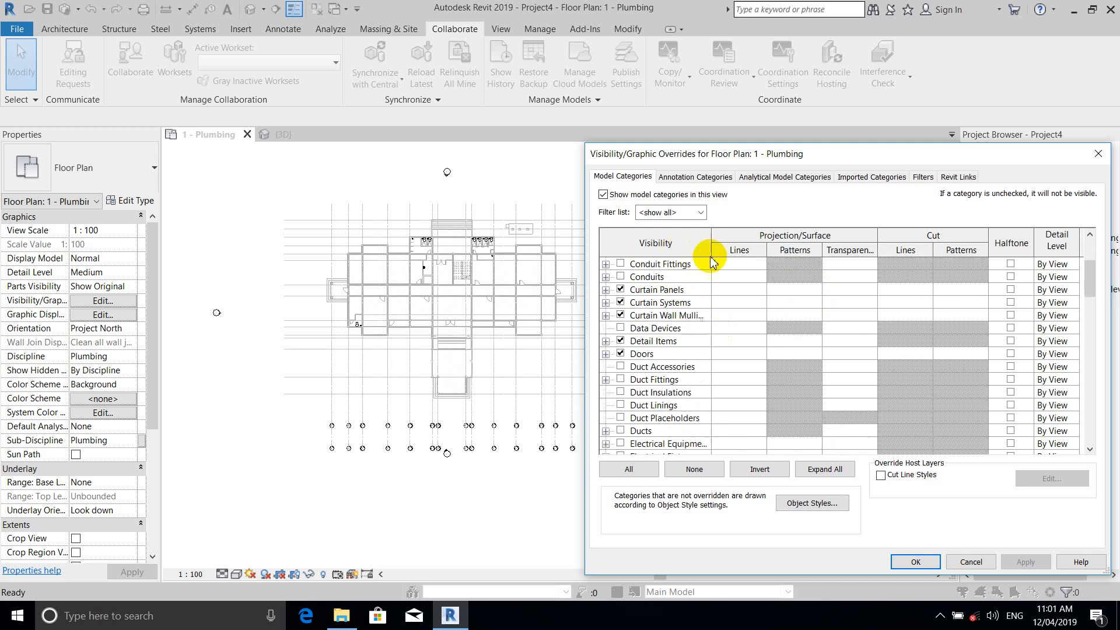
left_click(964, 183)
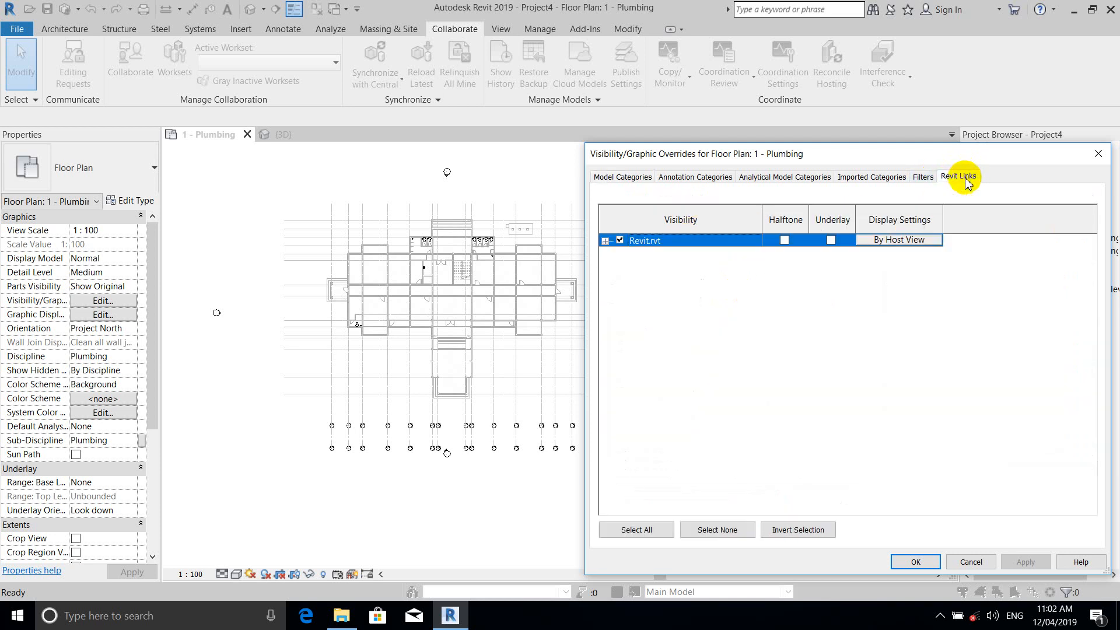
left_click(935, 240)
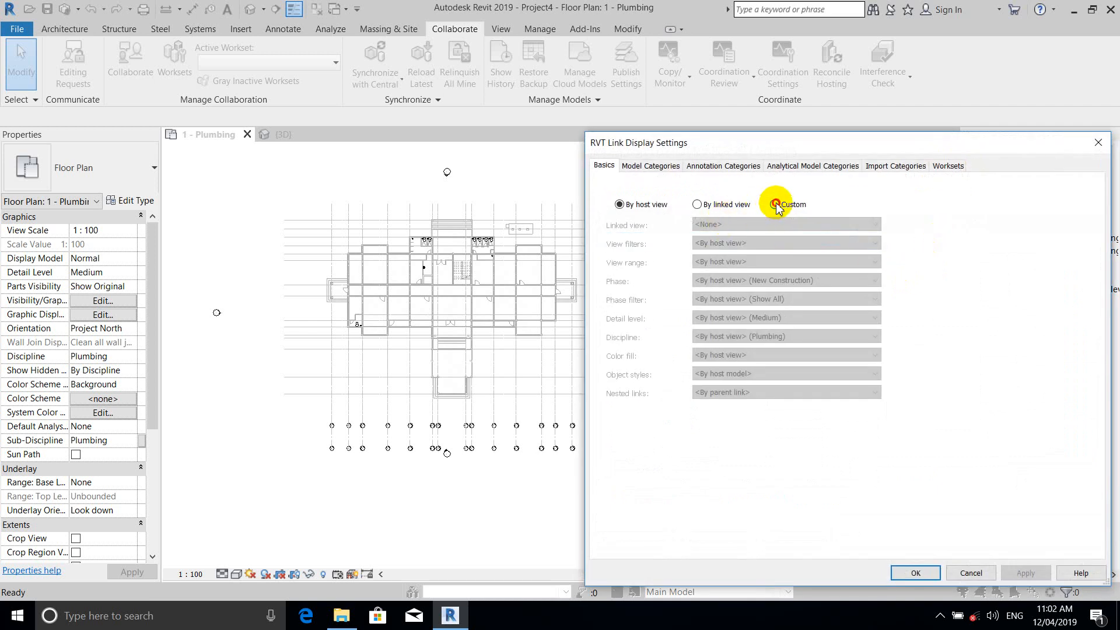
left_click(775, 204)
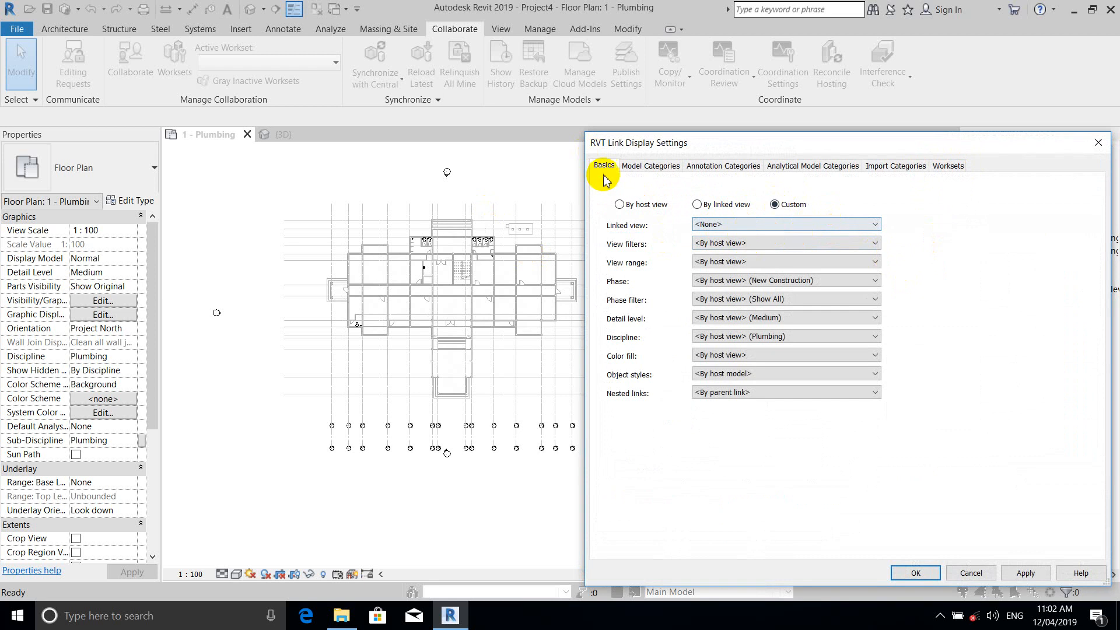
Set both the model categories and the annotation categories of the Revit.rvt link to Custom
left_click(663, 167)
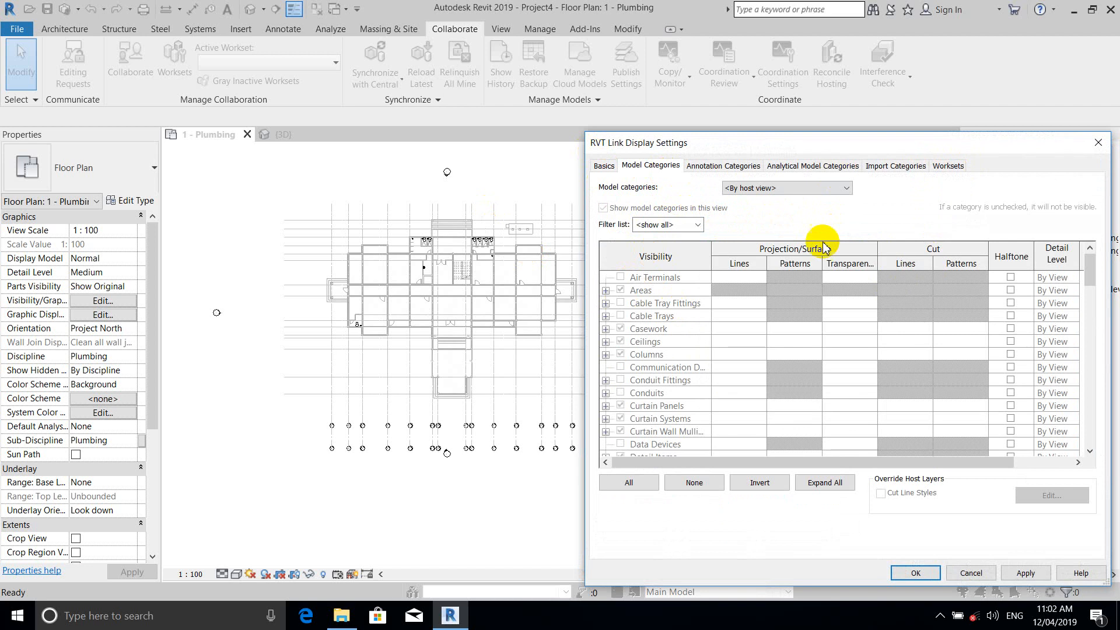
left_click(769, 192)
left_click(759, 212)
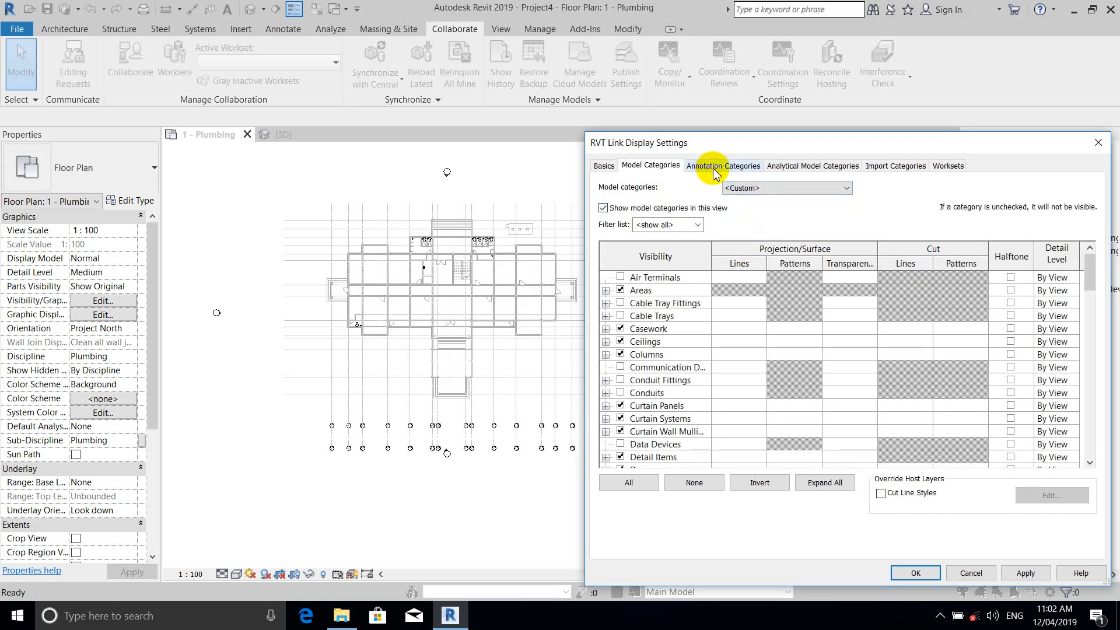
left_click(717, 167)
left_click(753, 188)
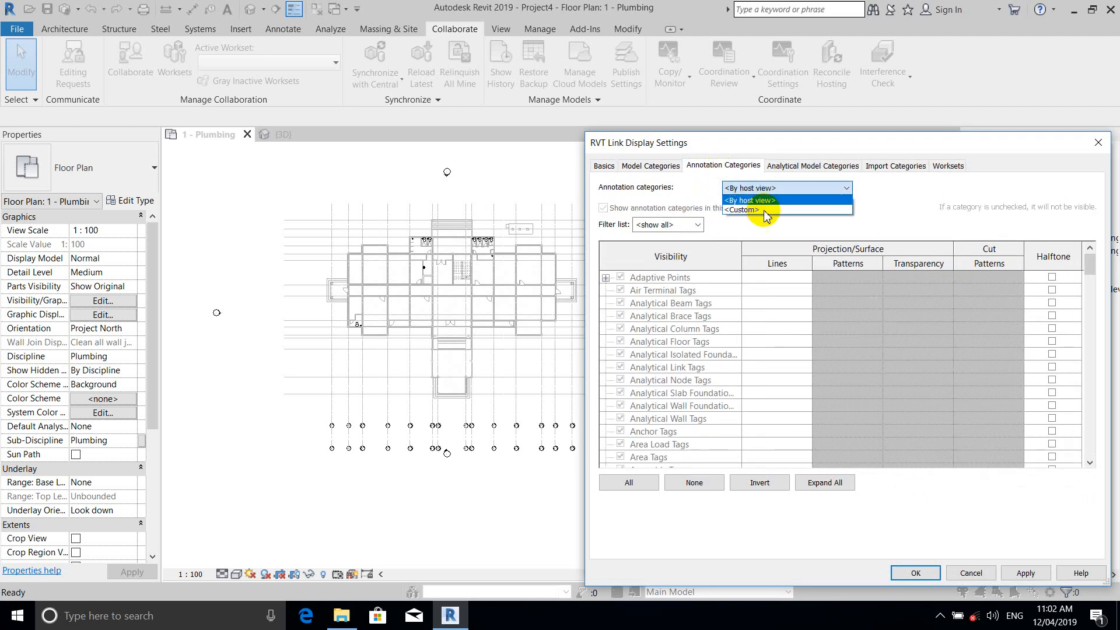
left_click(758, 210)
Turn off Grids in the link's annotation categories and accept the link display settings and the floor plan's visibility overrides
scroll(671, 339, "down", 8)
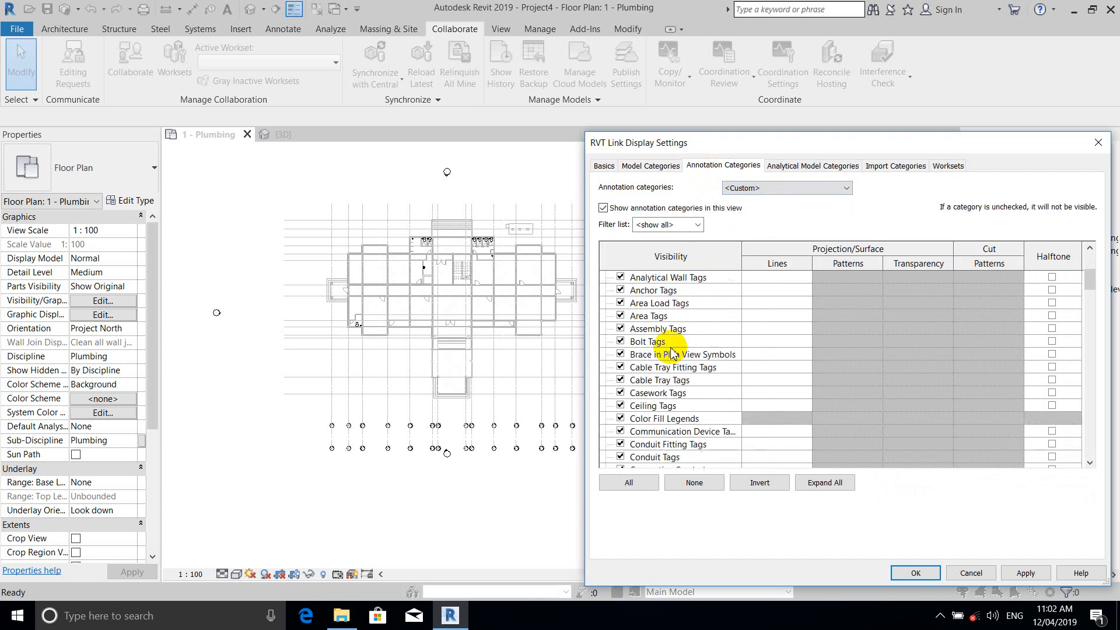
scroll(690, 363, "down", 11)
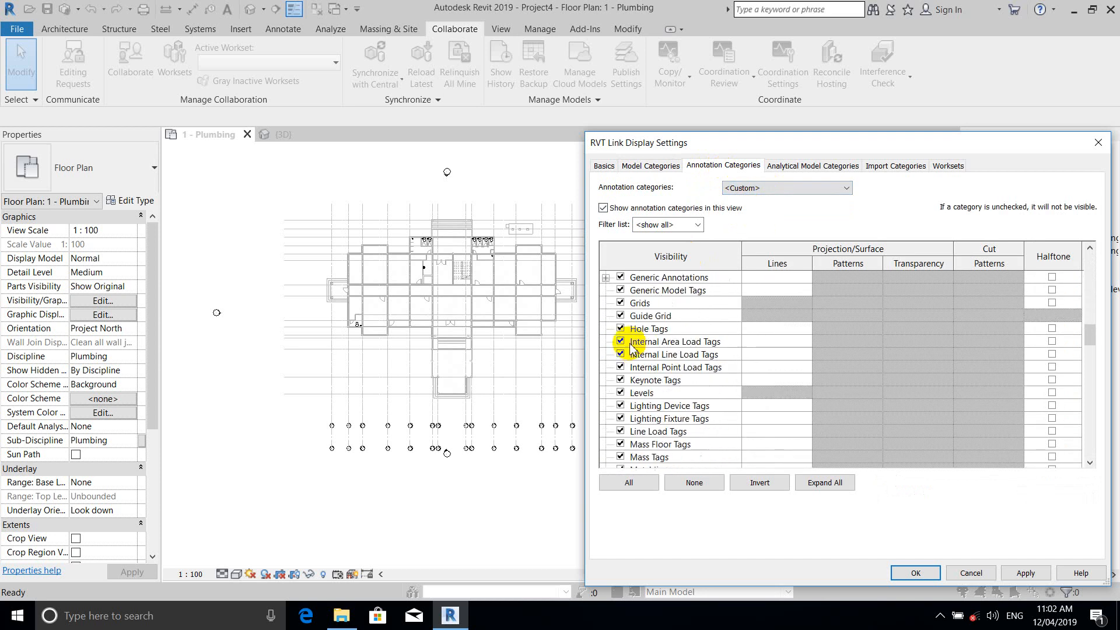
scroll(625, 318, "up", 1)
left_click(621, 290)
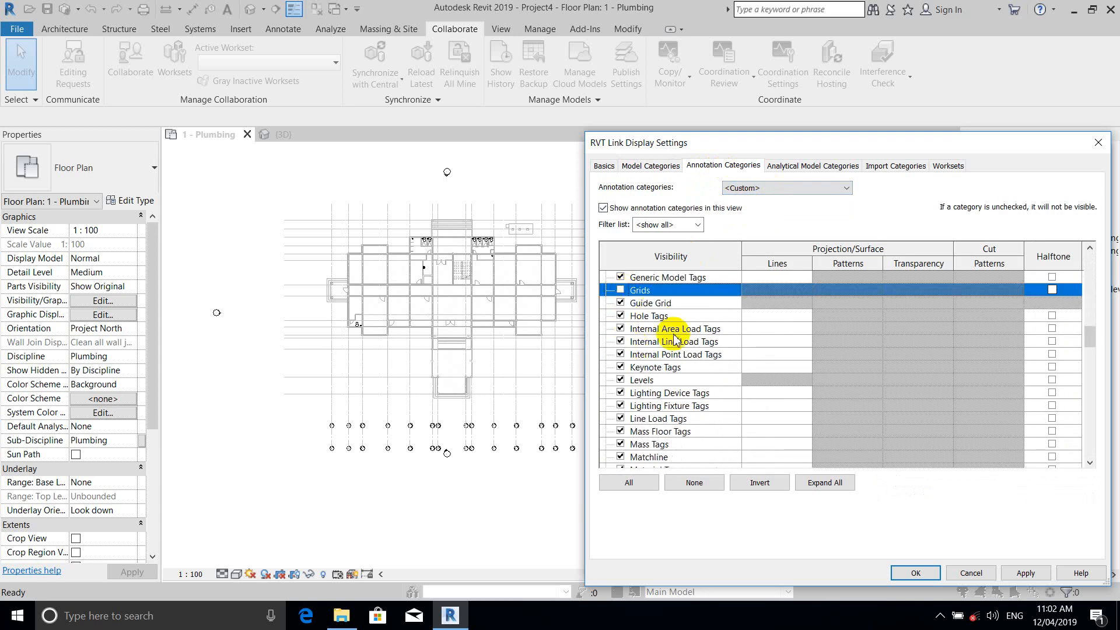
left_click(914, 574)
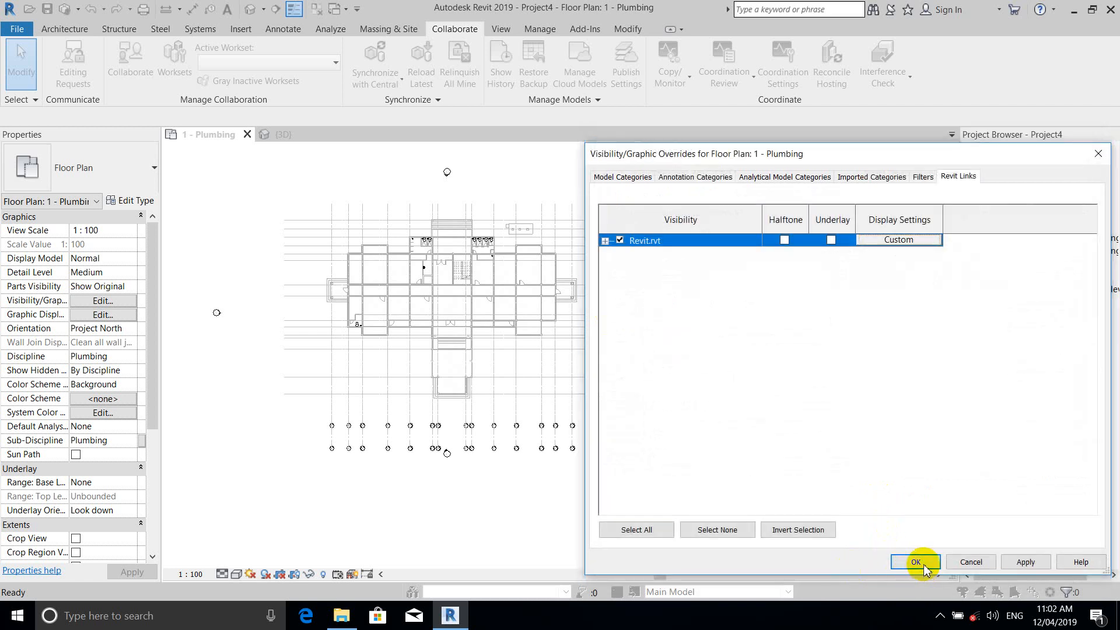
left_click(923, 568)
Pull the bubble end of grid Q and its aligned horizontal grids back inward, closer to the building
scroll(652, 220, "up", 1)
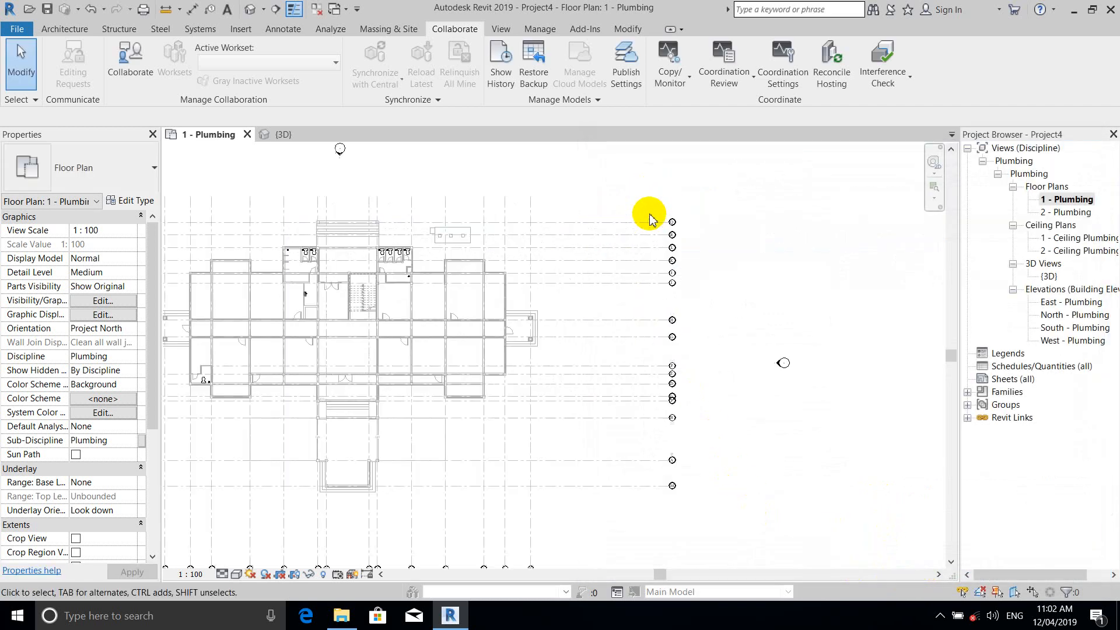
left_click(590, 225)
scroll(686, 227, "up", 2)
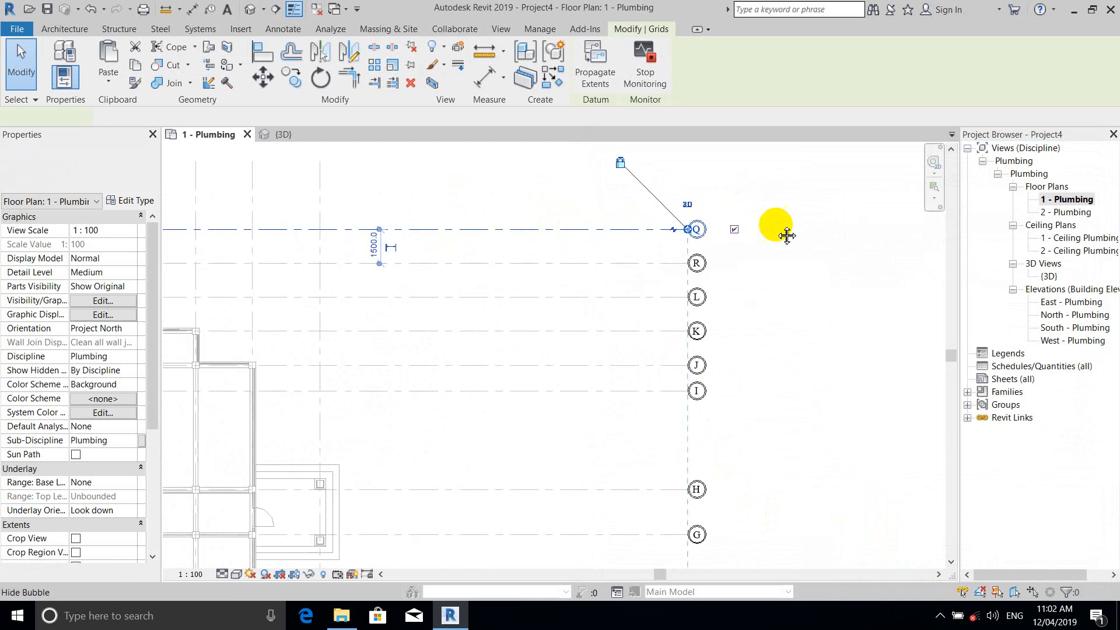
scroll(787, 235, "down", 2)
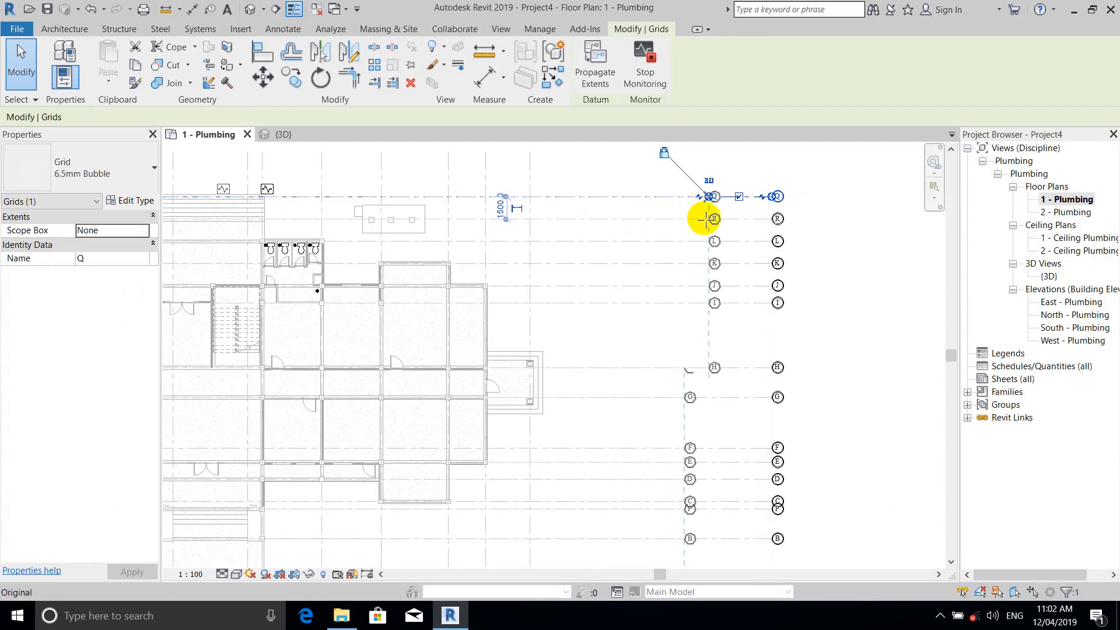
left_click(805, 250)
scroll(805, 263, "down", 3)
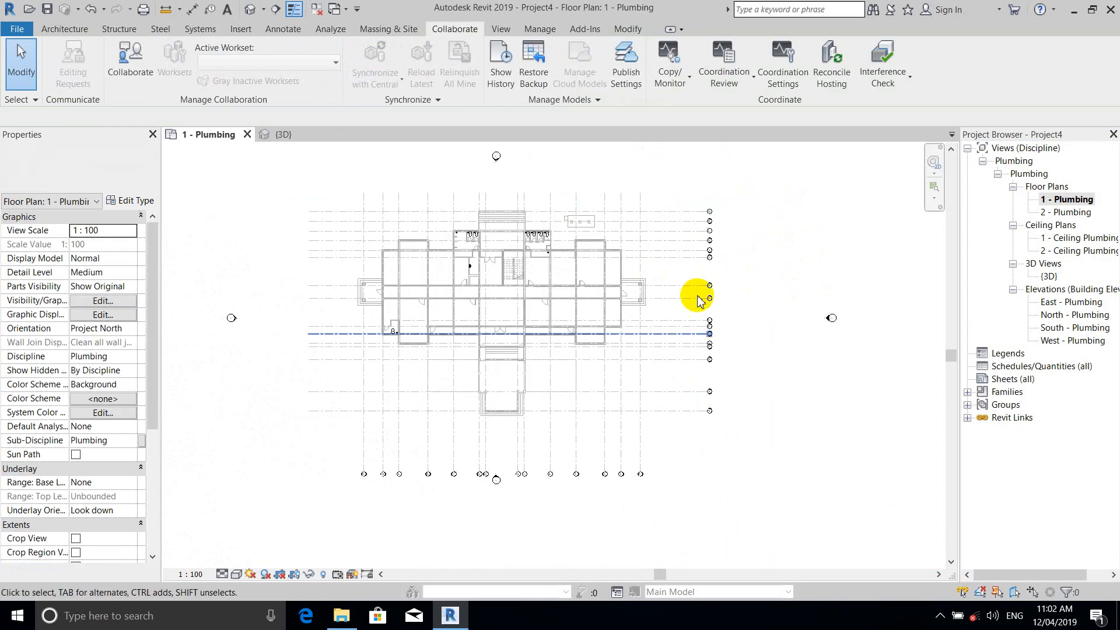
Pull the bubble end of grid T and its aligned vertical grids back inward toward the building, clear of the elevation marker
left_click(642, 450)
scroll(642, 477, "up", 2)
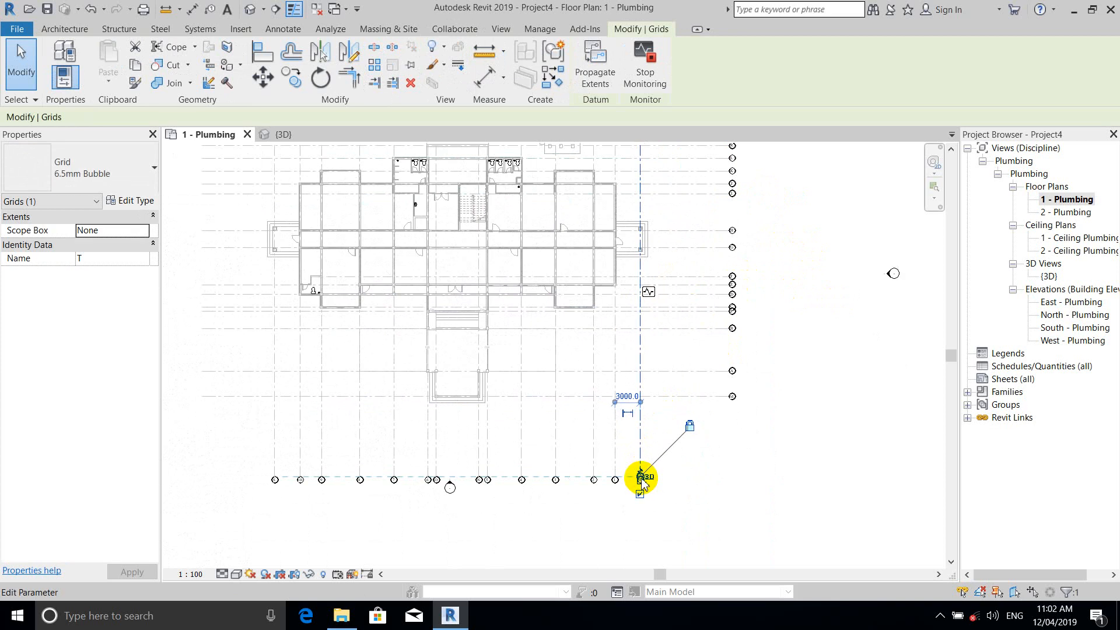
scroll(643, 485, "up", 2)
left_click_drag(637, 471, 642, 408)
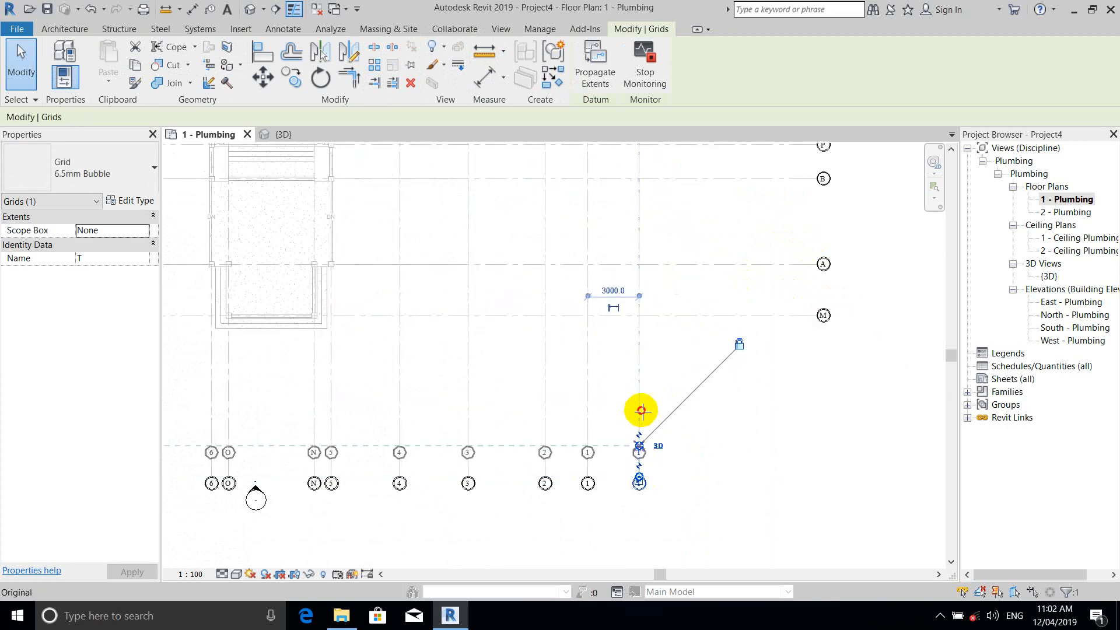
left_click(782, 438)
scroll(780, 437, "down", 4)
Open the East - Plumbing elevation and examine the copied grids' extents and the linked model's levels beside Level 1 and Level 2
double_click(1056, 304)
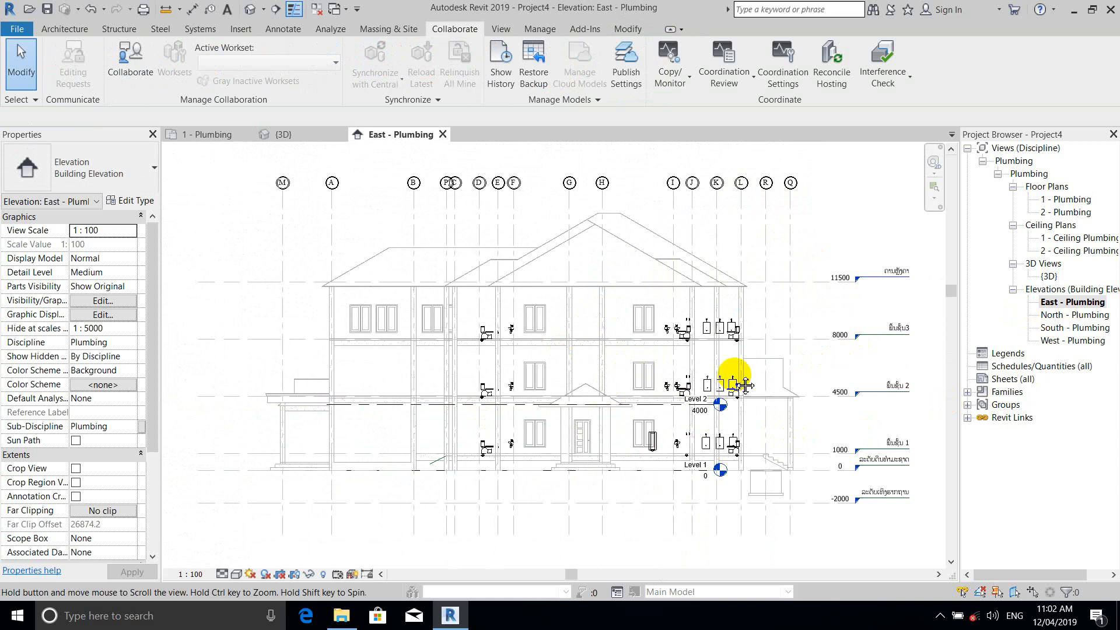
middle_click_drag(759, 376, 664, 396)
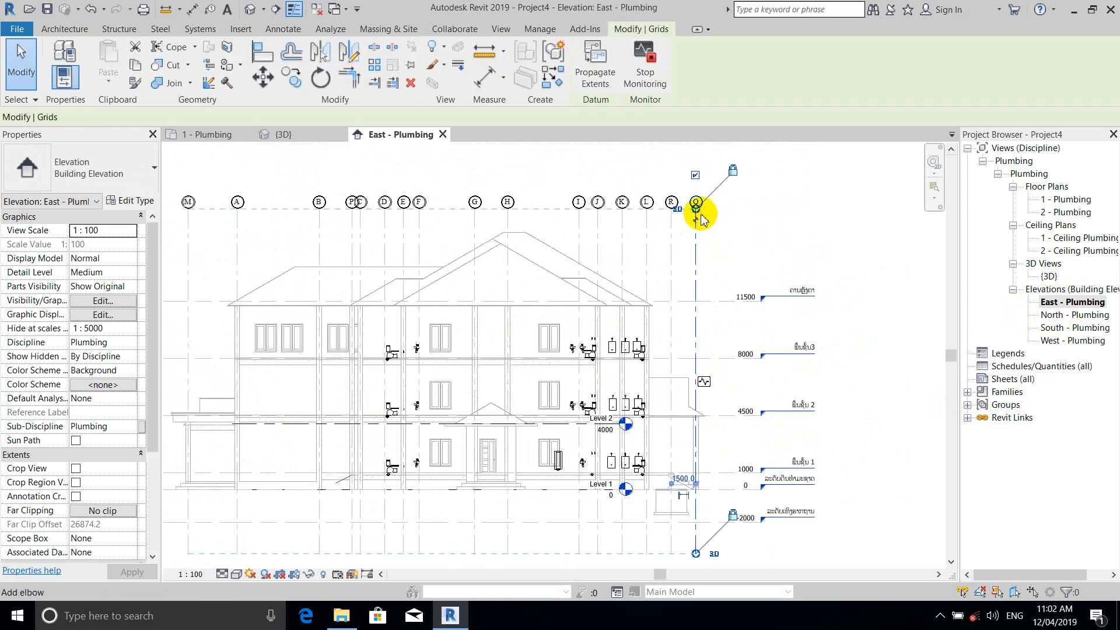
scroll(697, 225, "up", 2)
scroll(776, 242, "down", 2)
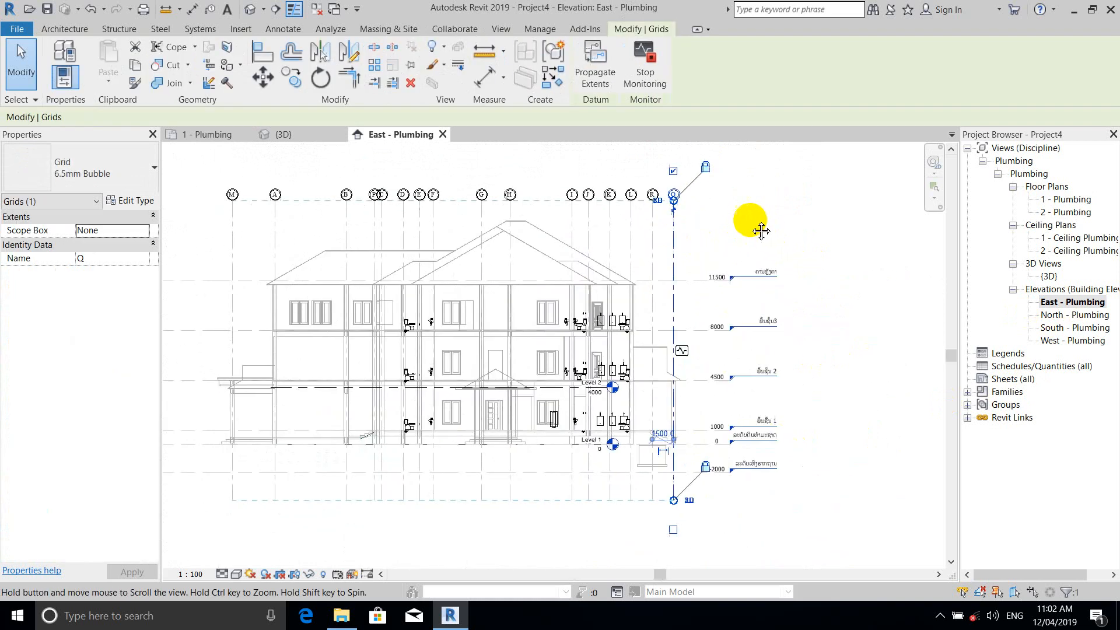
left_click(751, 245)
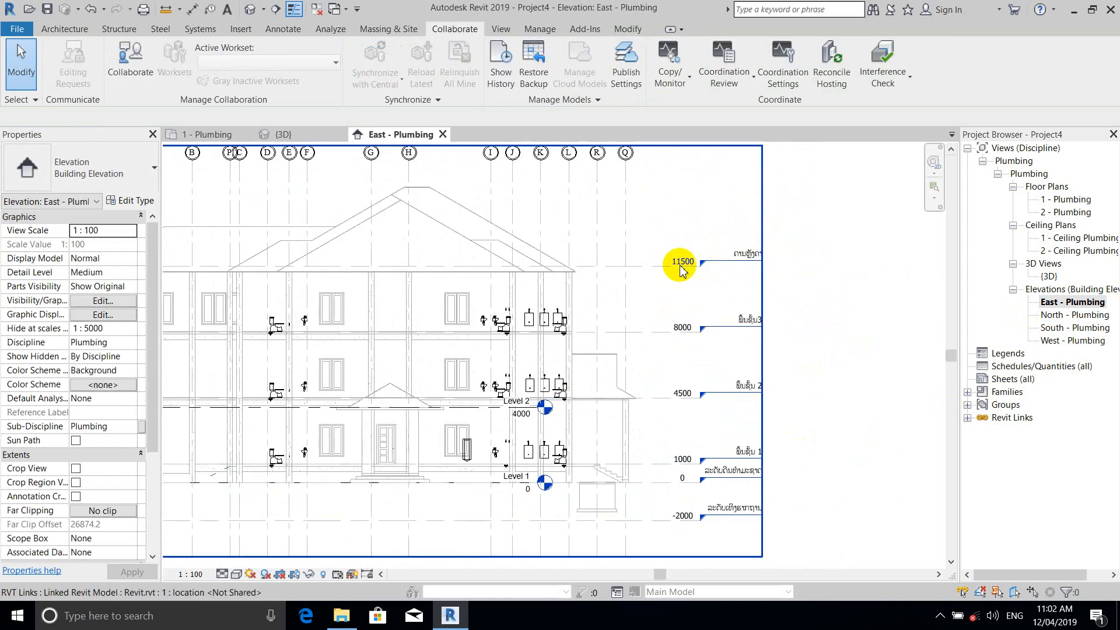
scroll(750, 325, "down", 2)
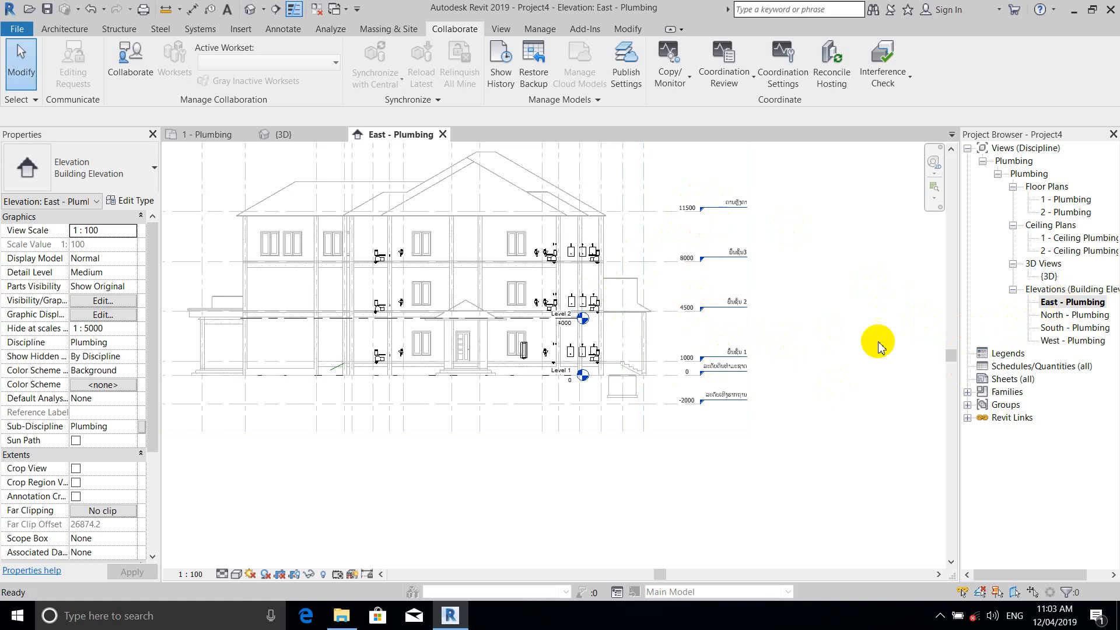
scroll(758, 307, "down", 1)
middle_click_drag(758, 307, 777, 394)
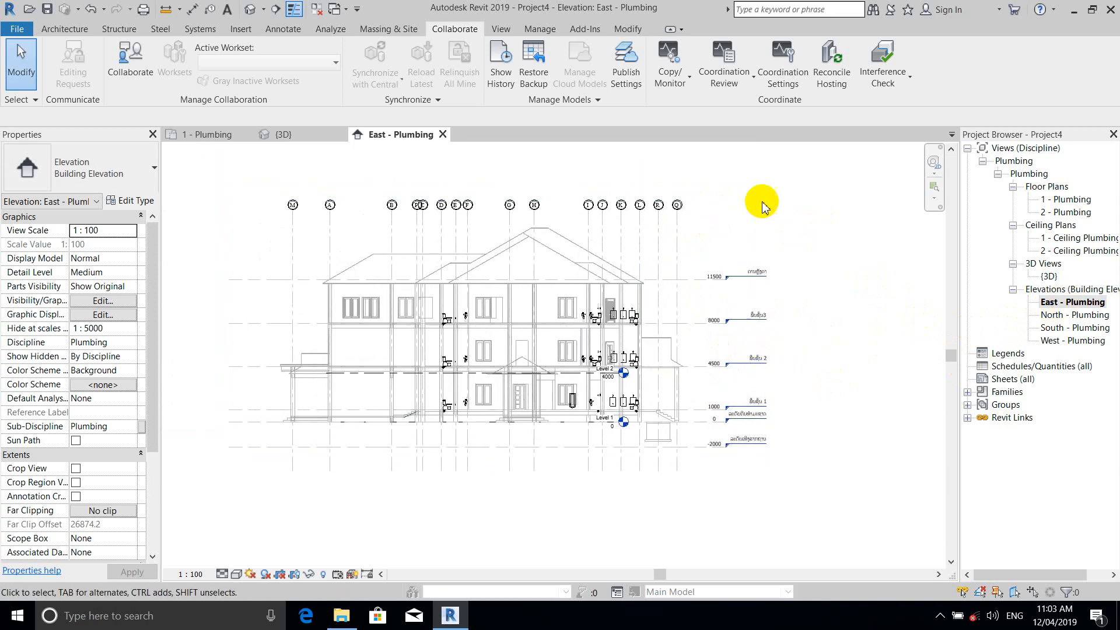
Start Copy/Monitor on the linked Revit model and select the whole building with its levels for a multiple copy
left_click(667, 80)
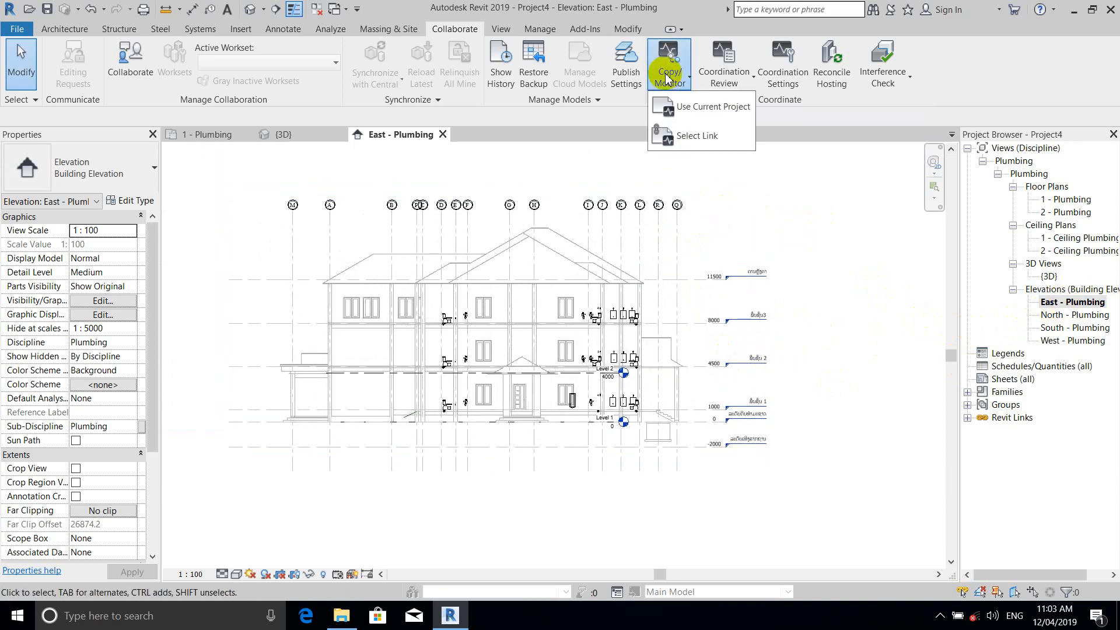
left_click(711, 140)
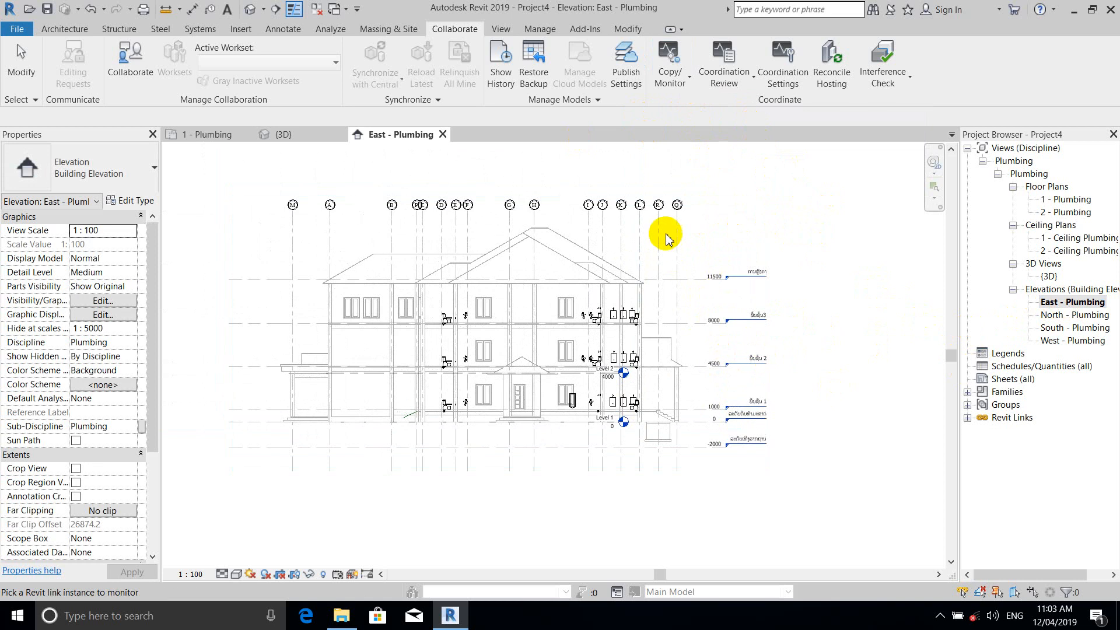
left_click(676, 293)
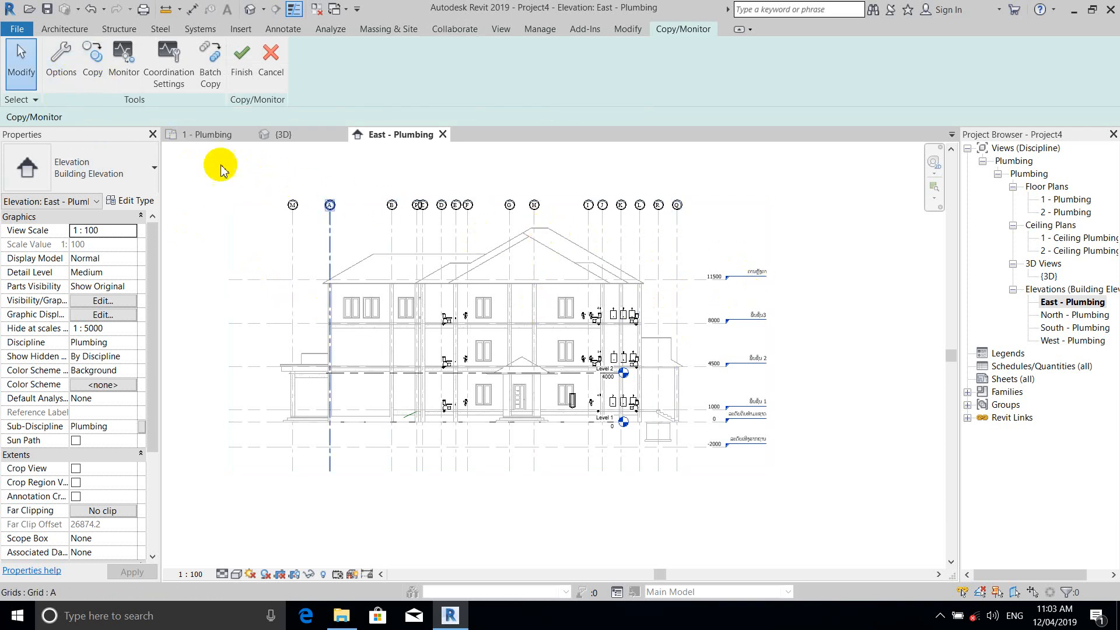
left_click(92, 73)
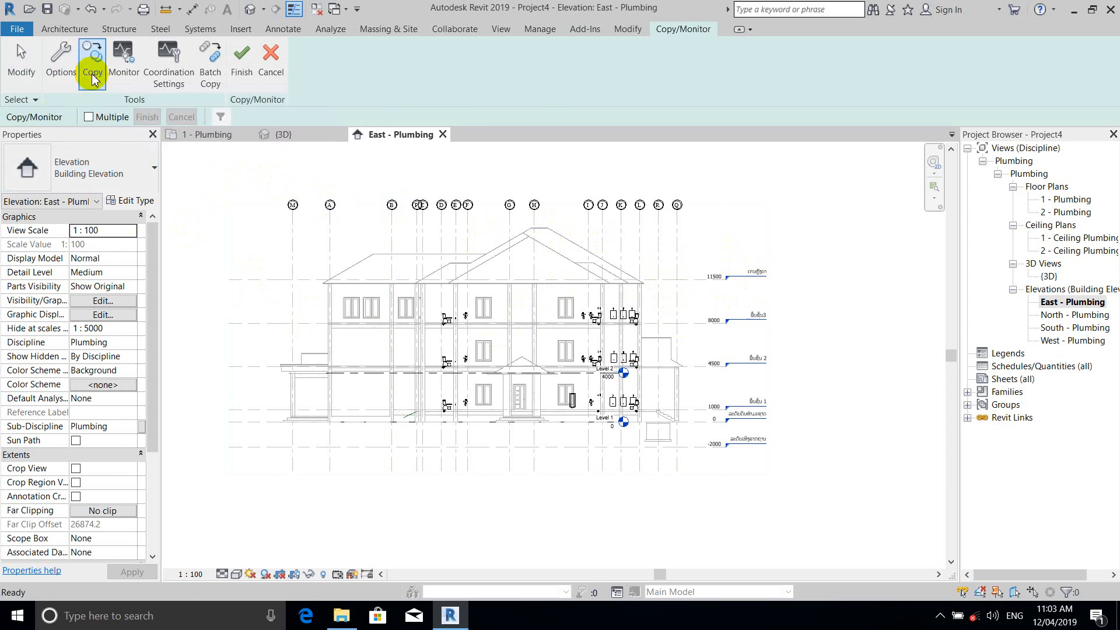
left_click(89, 117)
scroll(480, 300, "down", 2)
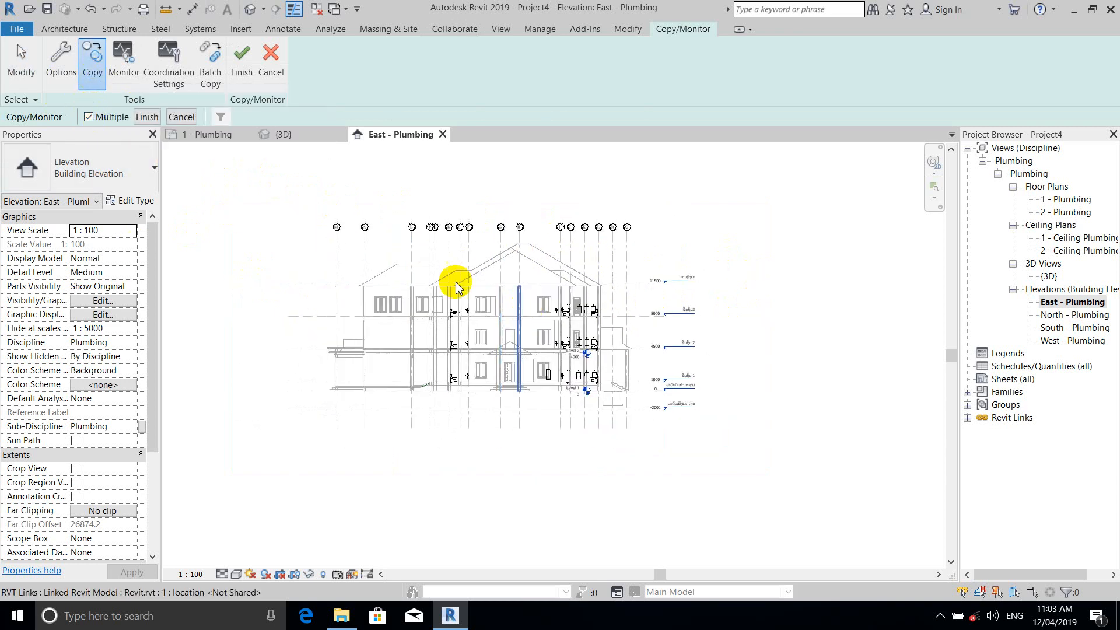
left_click_drag(229, 186, 722, 445)
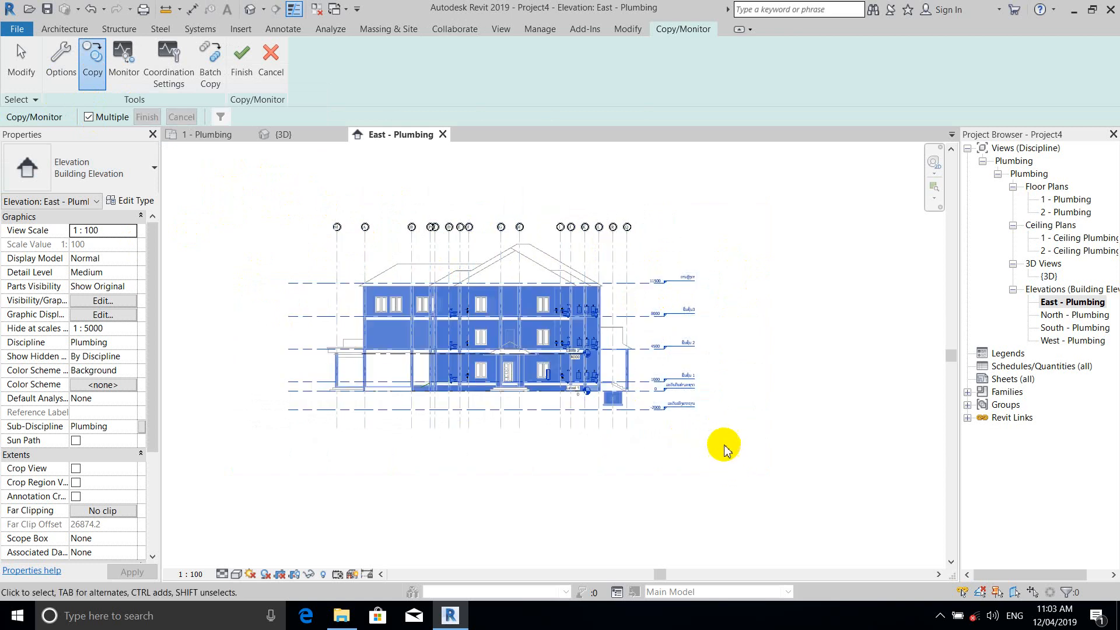
Filter the selection down to Levels only and complete the multiple copy of the link's levels
left_click(220, 118)
left_click(626, 239)
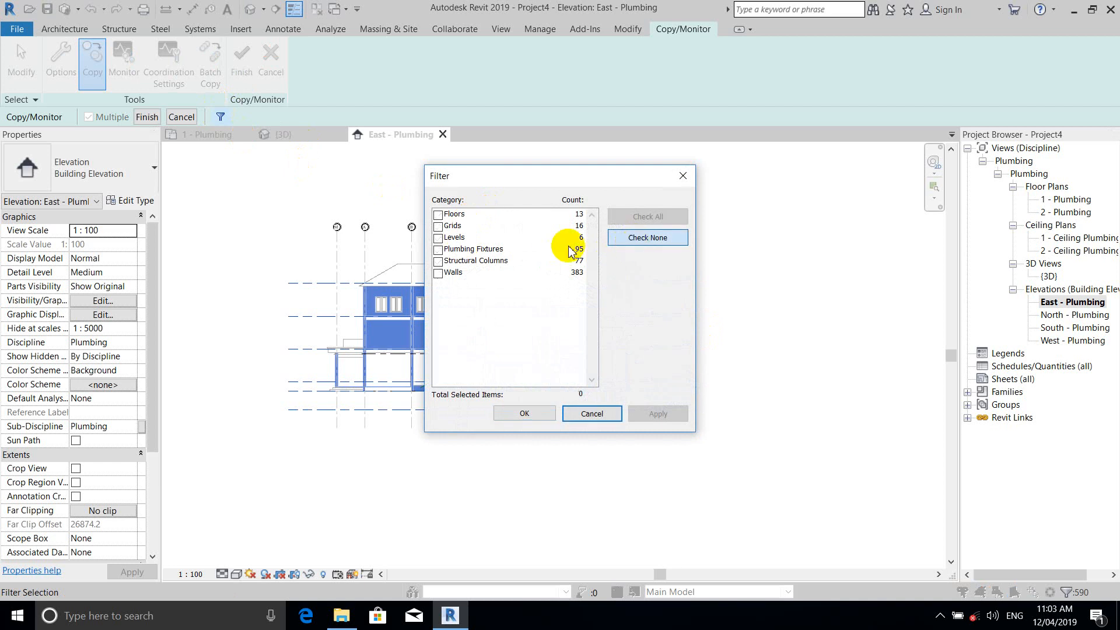
left_click(438, 238)
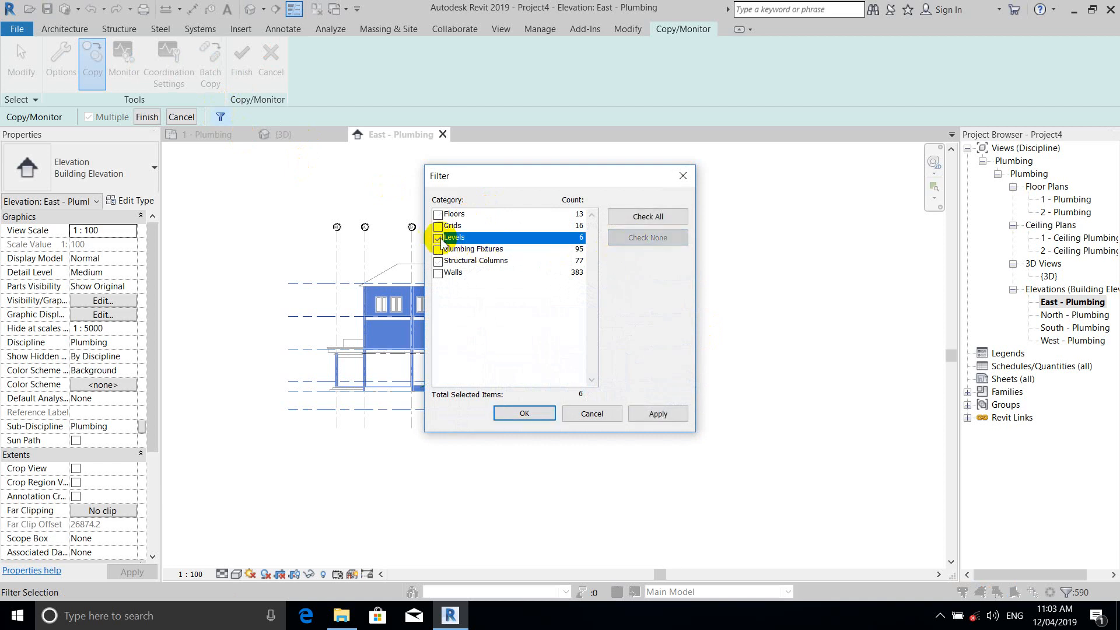
left_click(515, 413)
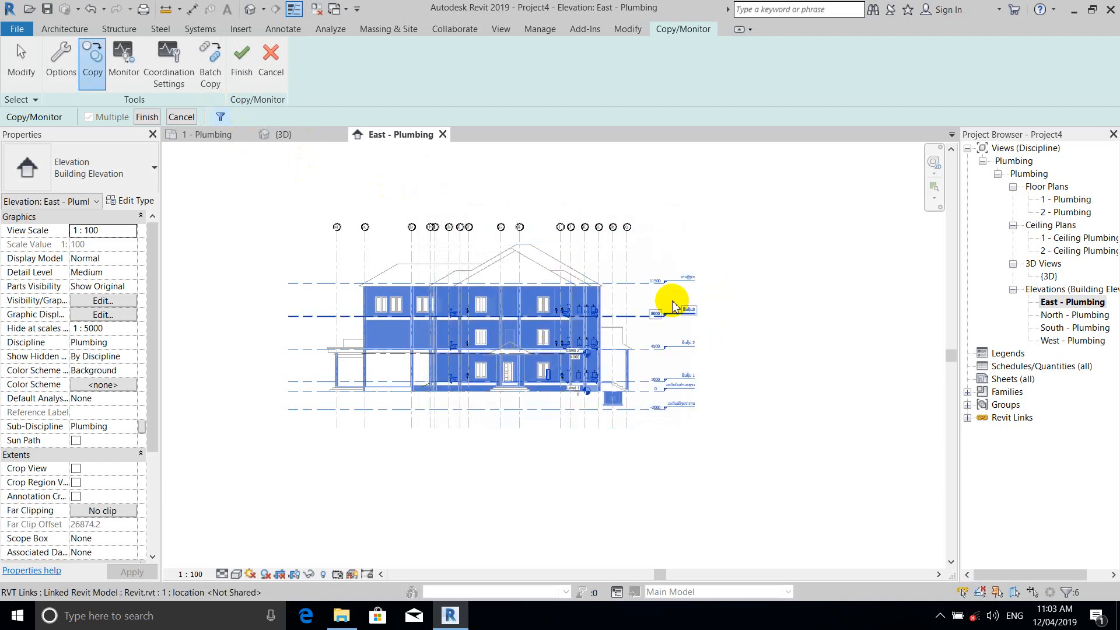
left_click(147, 117)
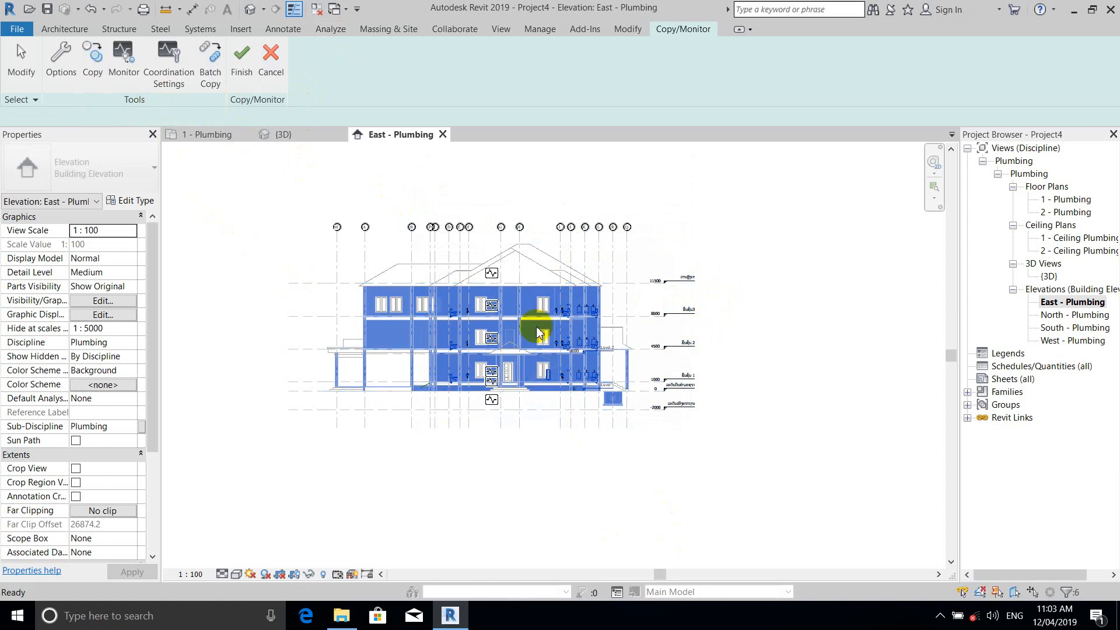
Finish the Copy/Monitor session to keep the copied, monitored levels
scroll(537, 333, "up", 2)
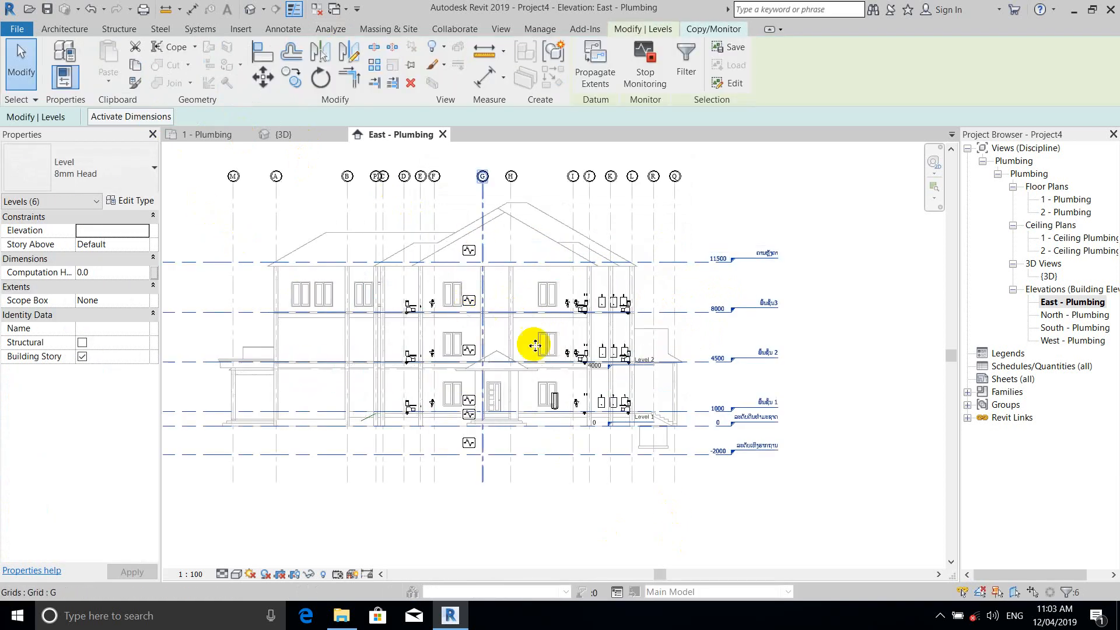
scroll(535, 345, "down", 2)
left_click(720, 30)
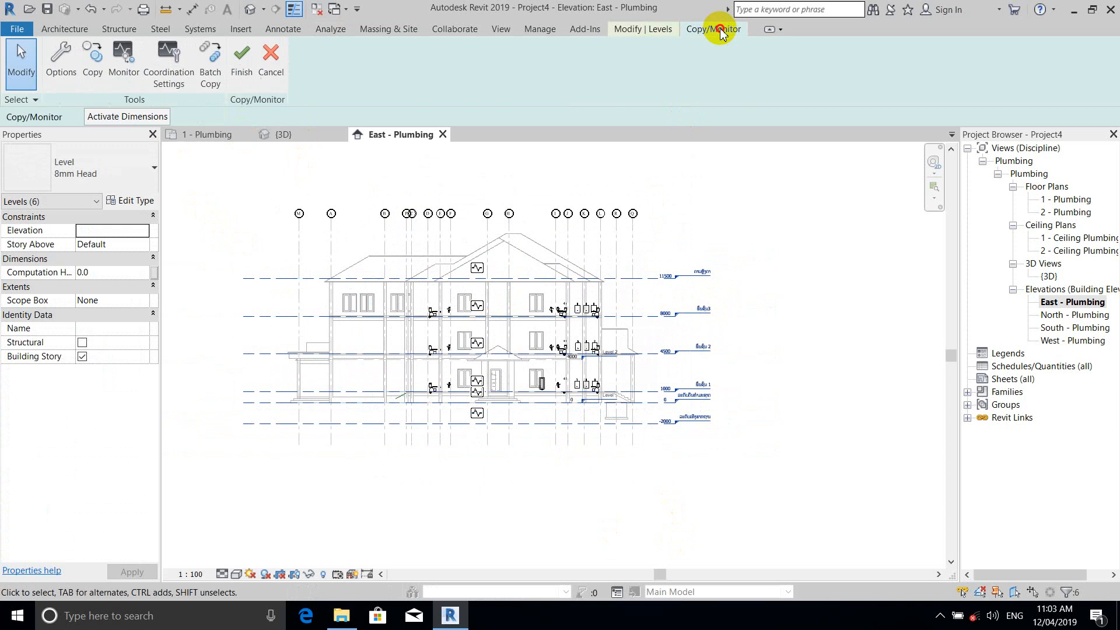
left_click(242, 54)
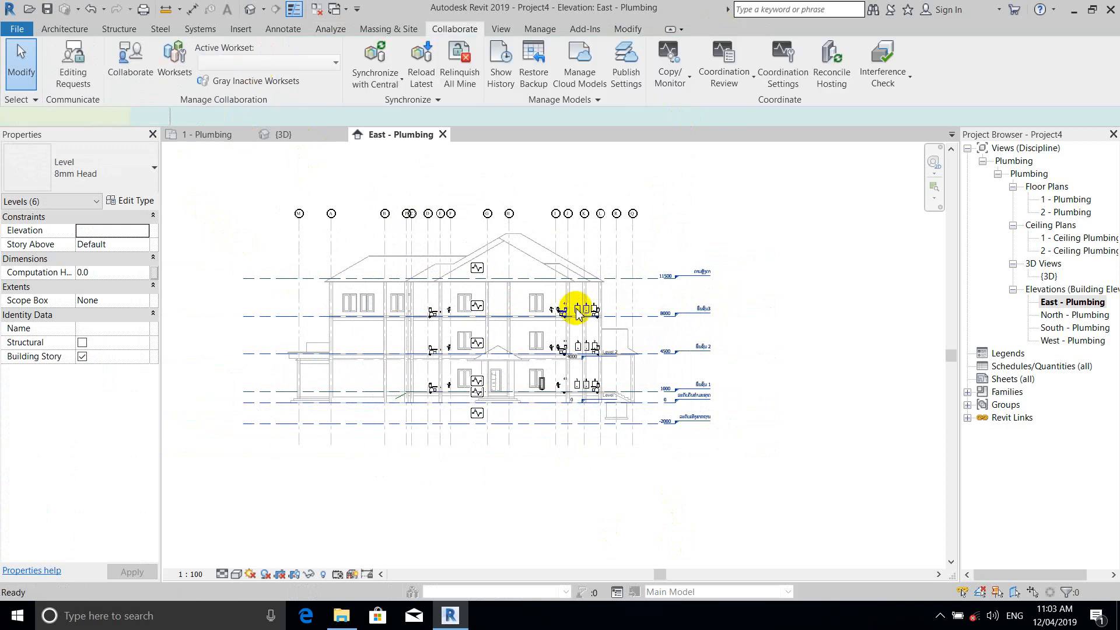
Stretch the head end of the copied 11500 level and its aligned levels outward, away from the link's level heads
scroll(700, 251, "up", 5)
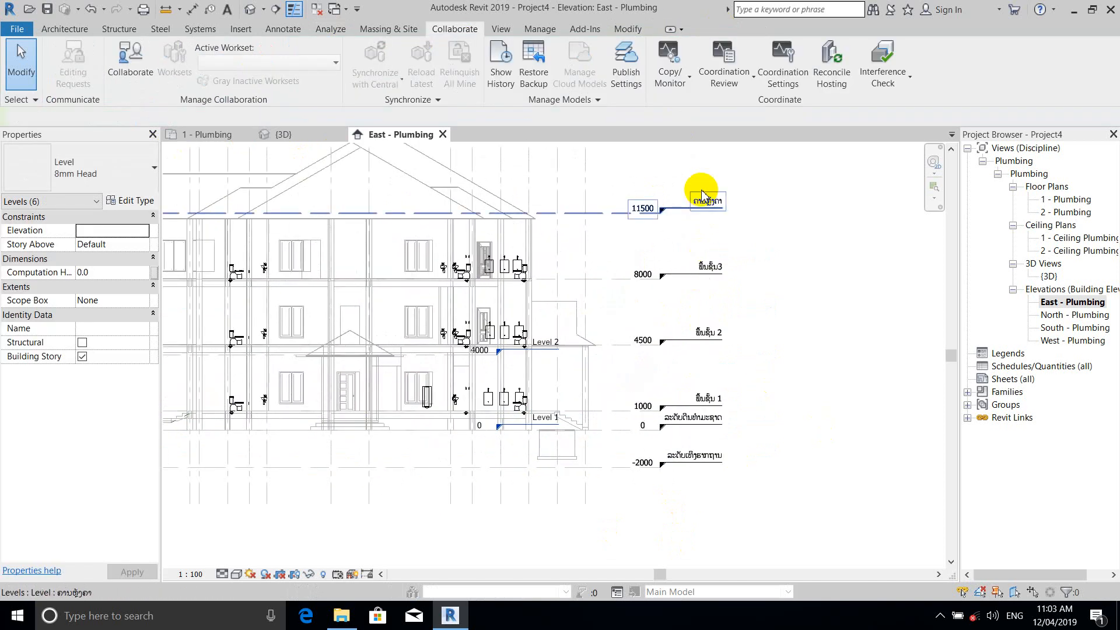
middle_click_drag(778, 215, 784, 245)
scroll(718, 258, "down", 2)
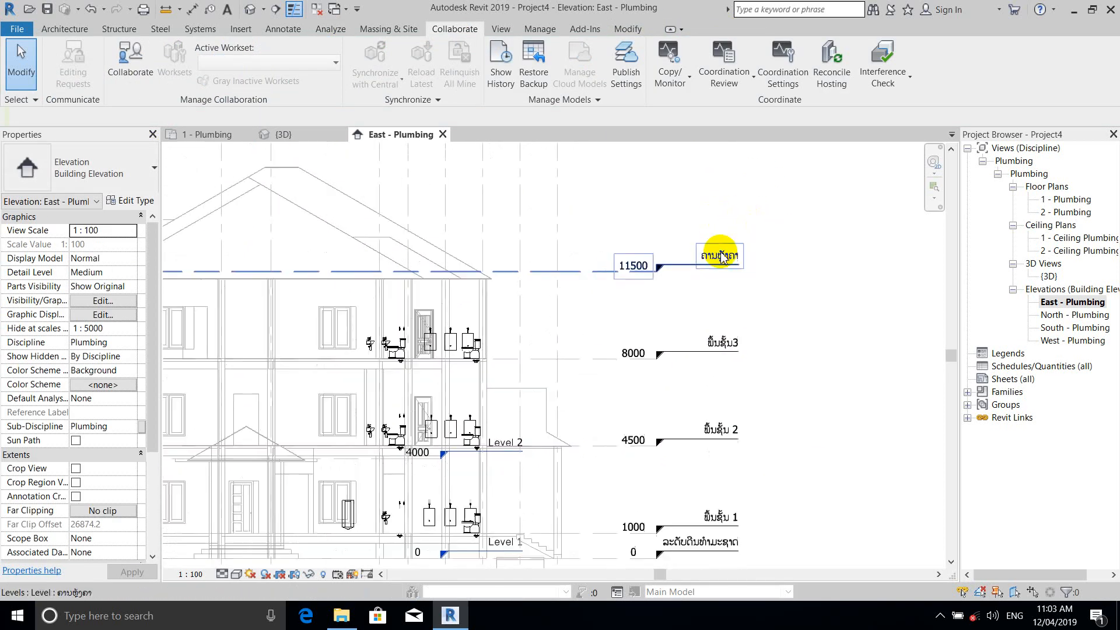
scroll(716, 253, "down", 1)
scroll(716, 274, "down", 1)
middle_click_drag(778, 318, 764, 313)
left_click(708, 258)
middle_click_drag(751, 275, 720, 263)
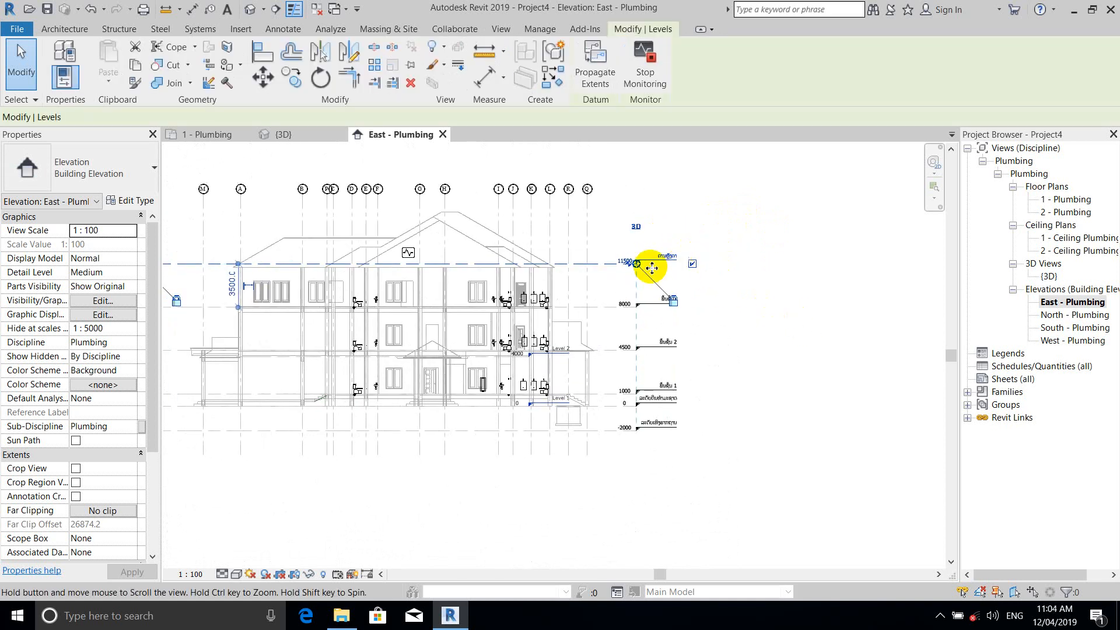
left_click_drag(636, 266, 730, 280)
left_click(781, 214)
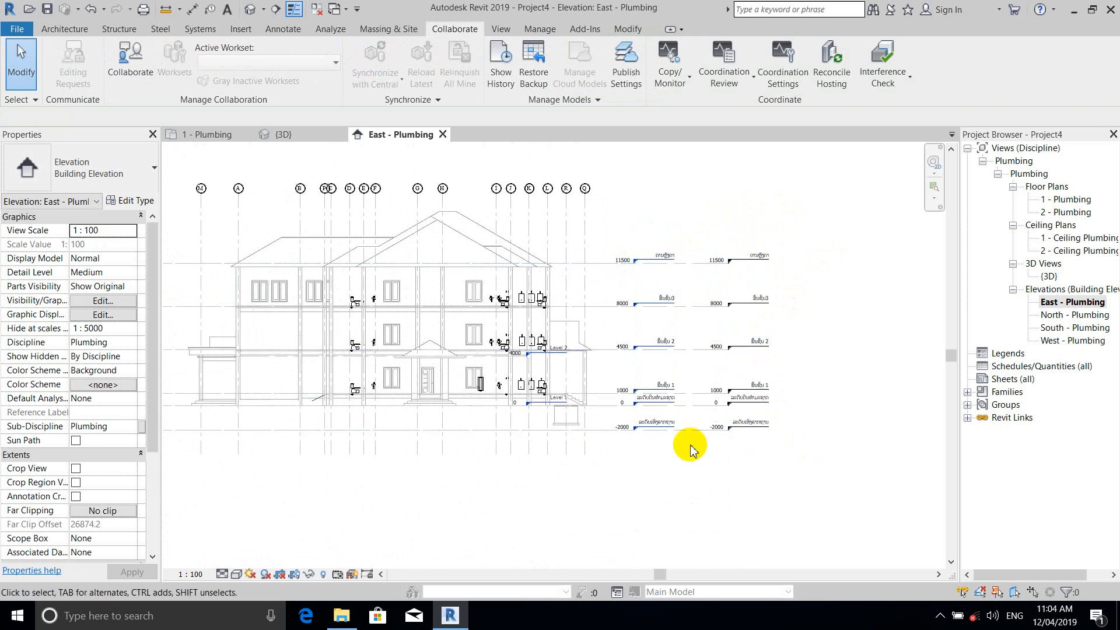
Examine the linked model's level heads beside the copied level heads in the East elevation
scroll(687, 365, "up", 1)
scroll(687, 365, "up", 3)
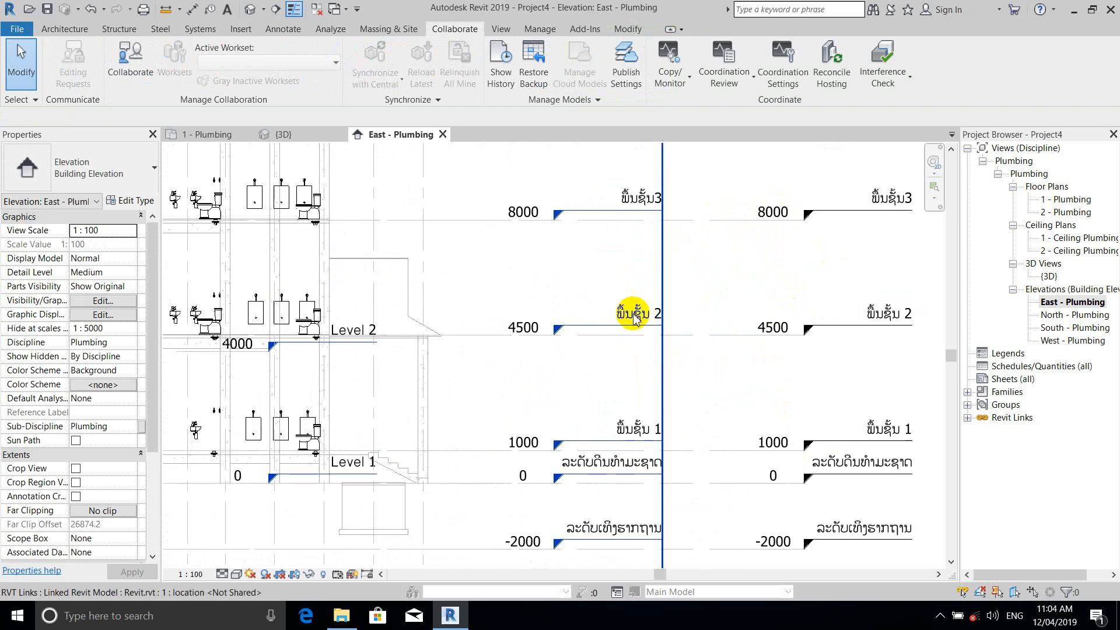
scroll(694, 362, "down", 2)
scroll(695, 361, "down", 2)
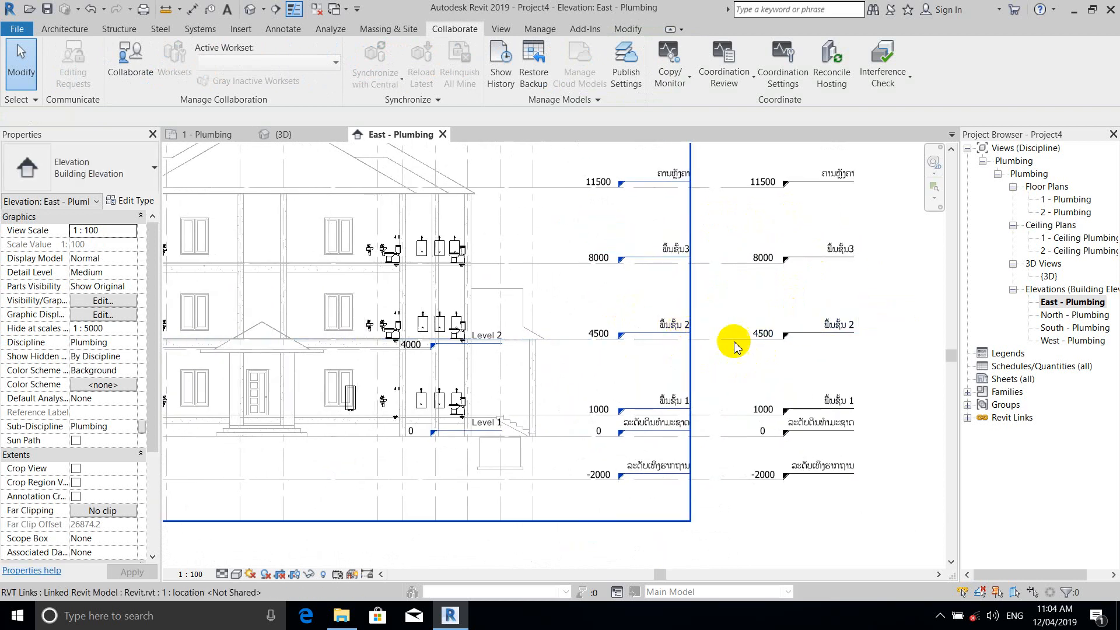
scroll(700, 327, "down", 2)
scroll(723, 361, "down", 1)
middle_click_drag(786, 496, 702, 474)
middle_click_drag(487, 500, 555, 494)
scroll(548, 490, "down", 1)
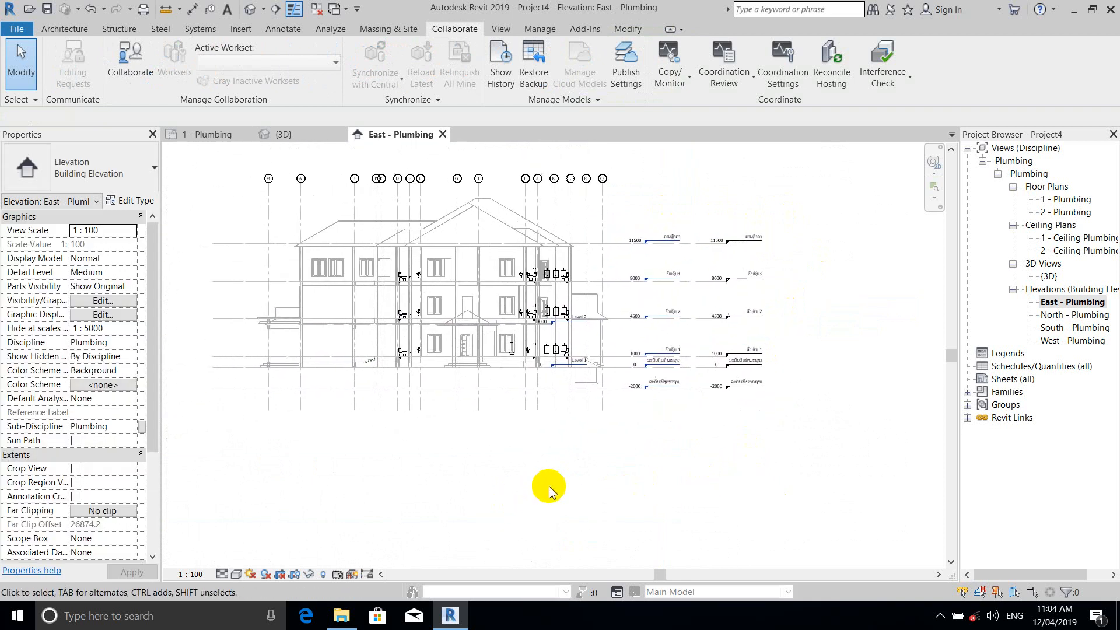
In the East elevation's visibility overrides, set the Revit.rvt link's display settings and its annotation categories to Custom
left_click(105, 301)
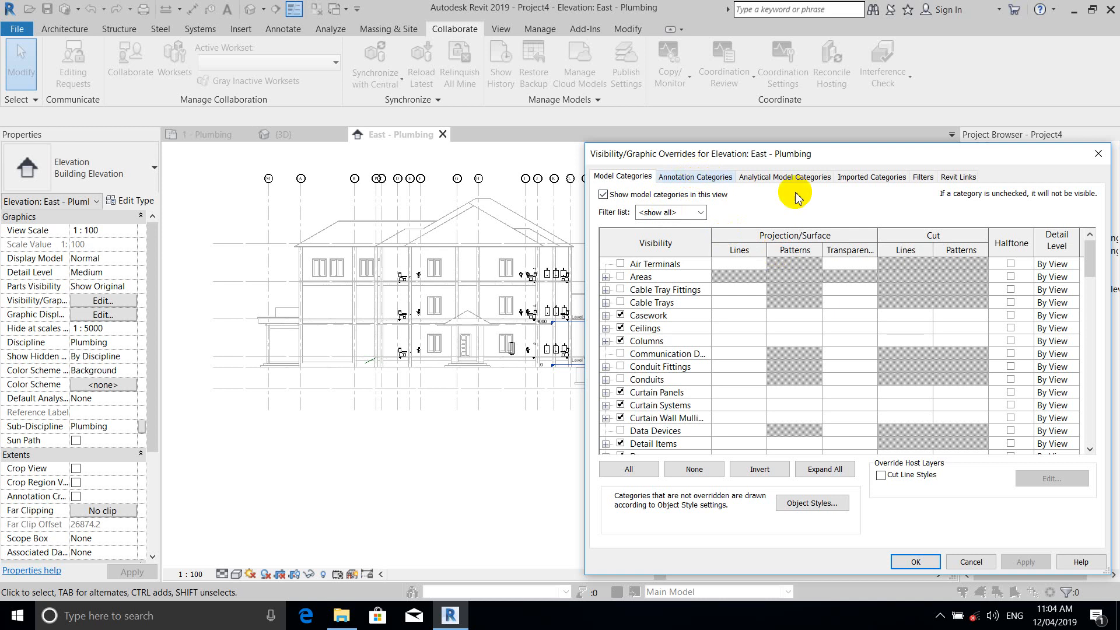
left_click(964, 177)
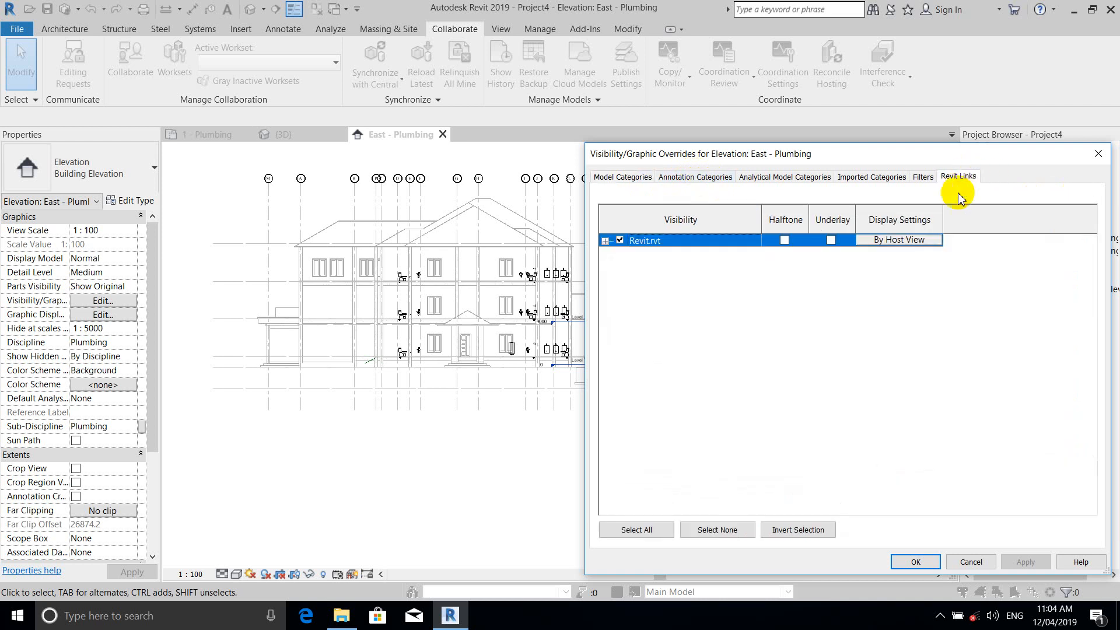
left_click(922, 240)
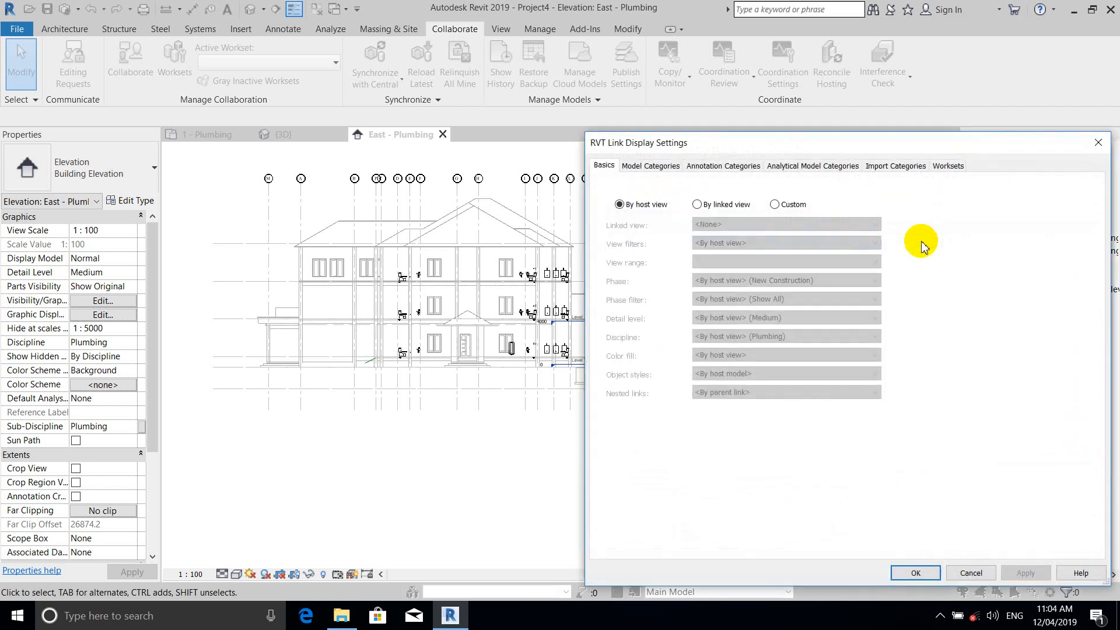
left_click(775, 205)
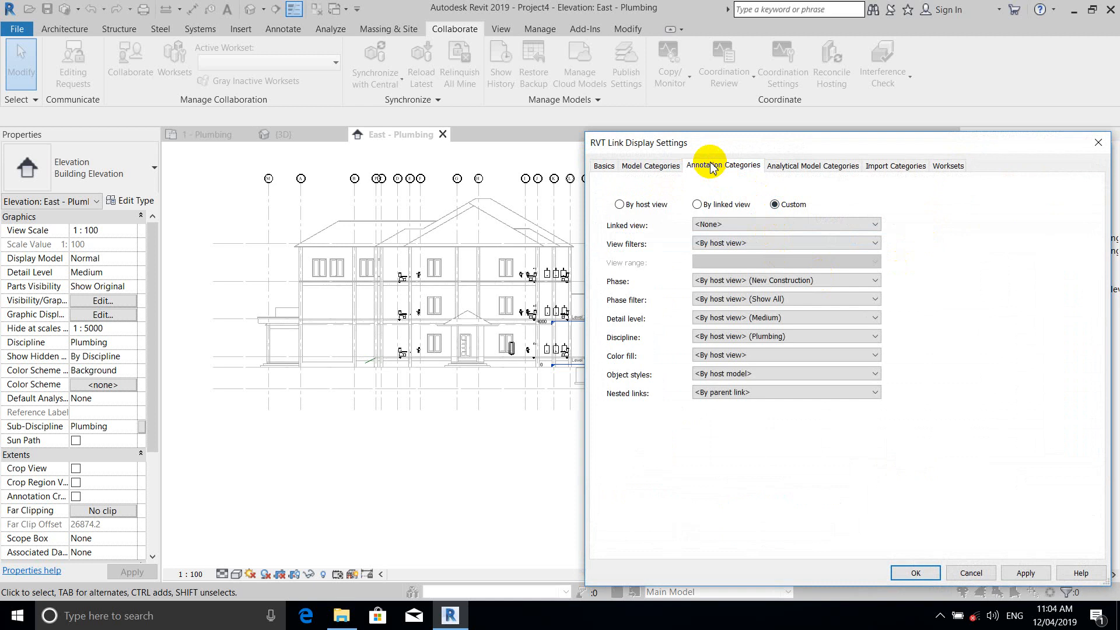
left_click(712, 167)
left_click(756, 195)
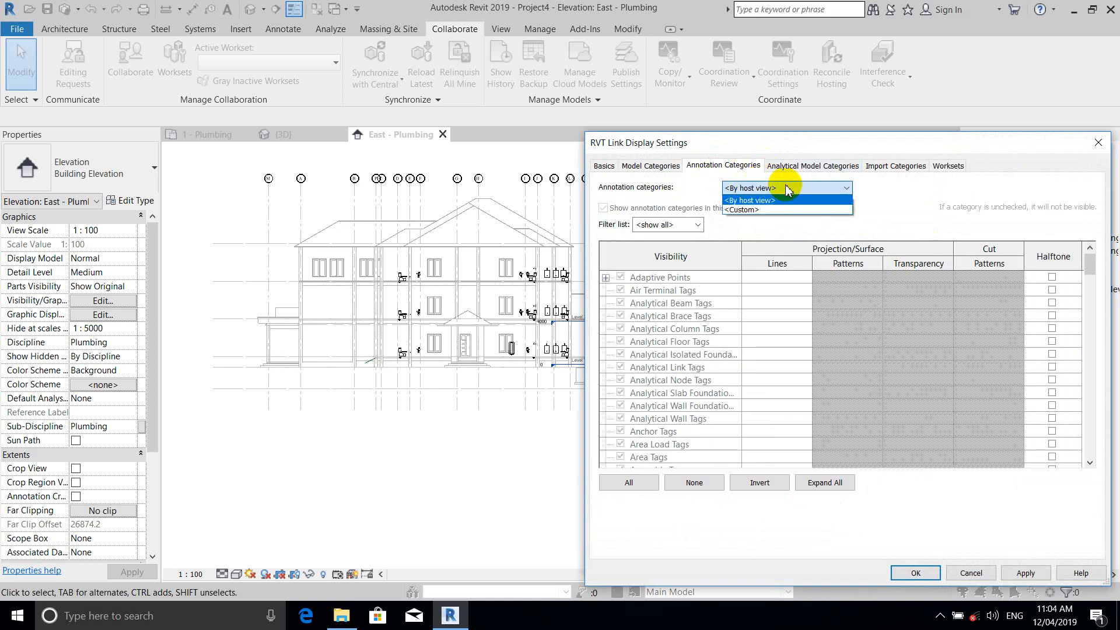
left_click(777, 210)
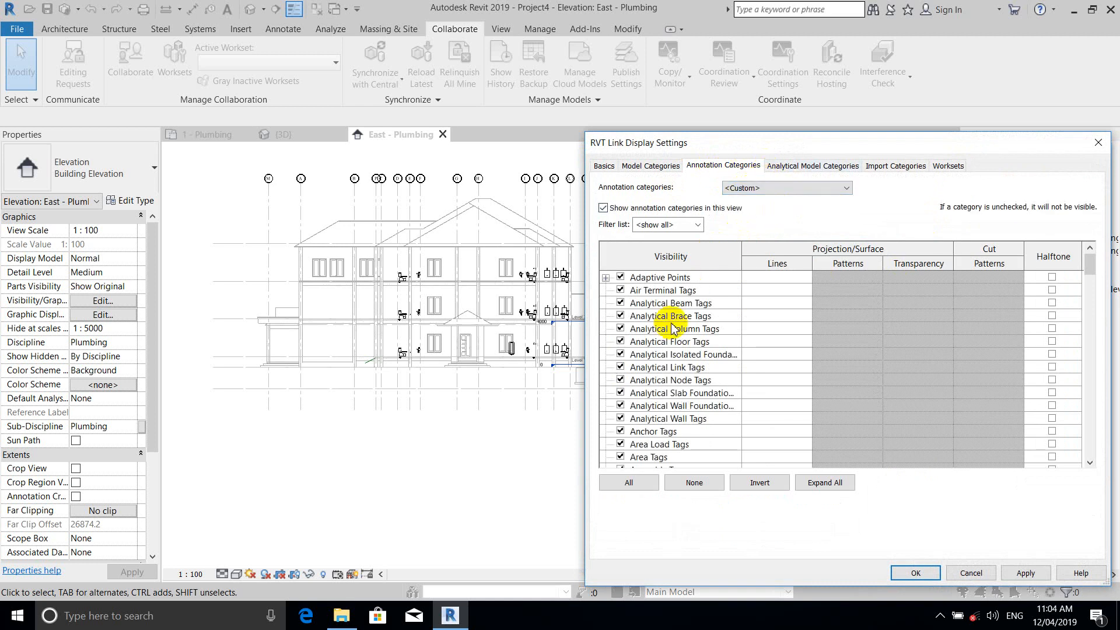
Turn off Levels in the link's annotation categories and accept the link display settings and the elevation's visibility overrides
scroll(660, 318, "down", 4)
scroll(695, 379, "down", 13)
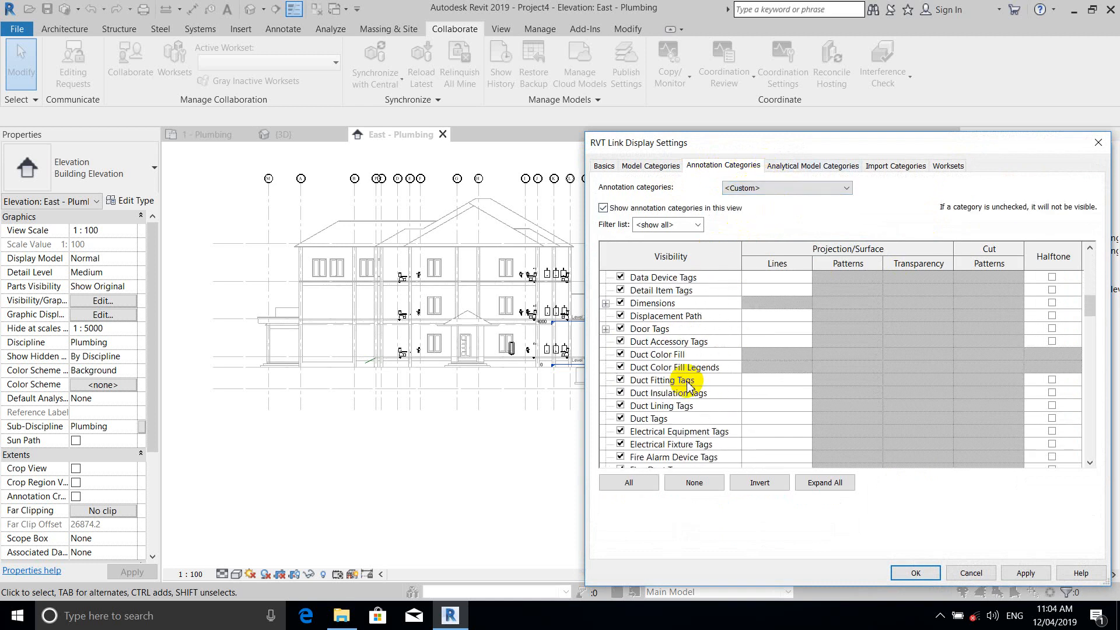
scroll(677, 393, "down", 5)
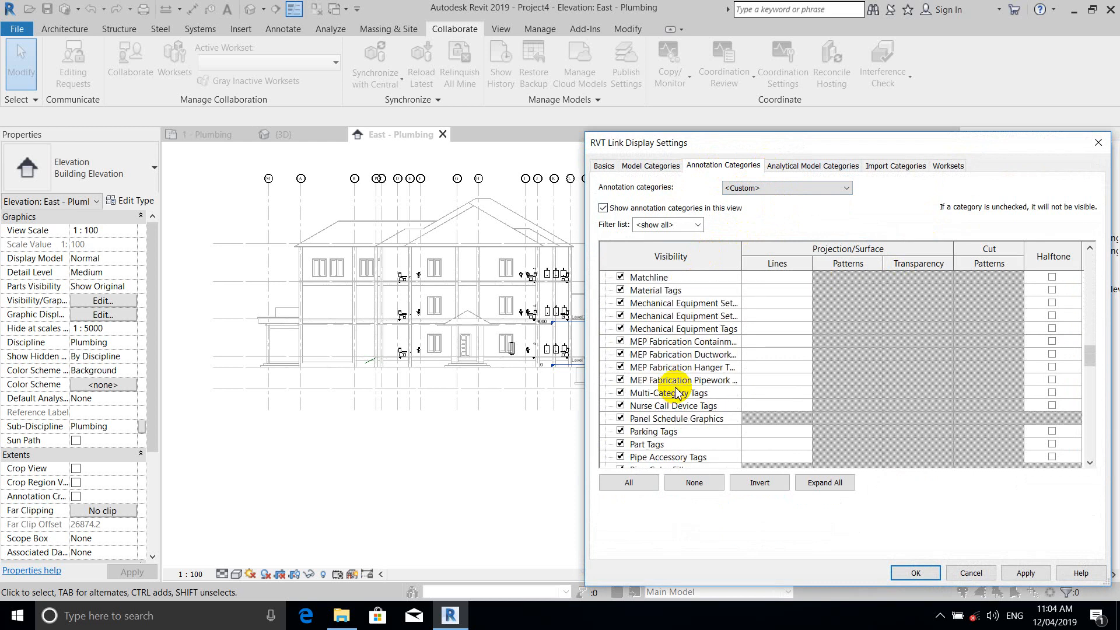
scroll(677, 393, "down", 7)
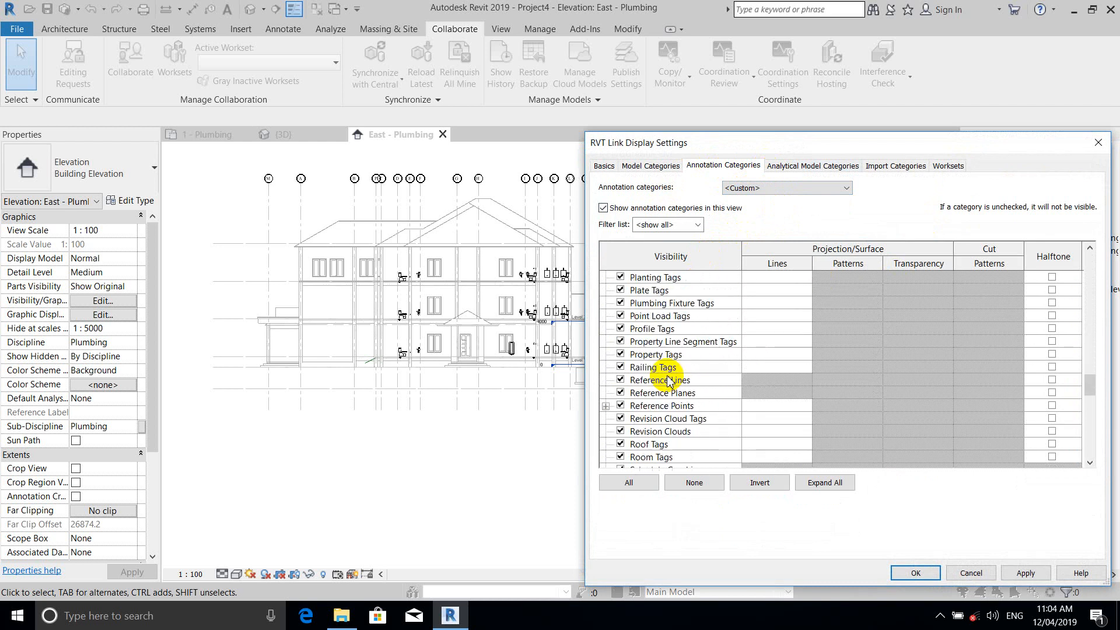
scroll(668, 382, "down", 2)
scroll(665, 373, "up", 12)
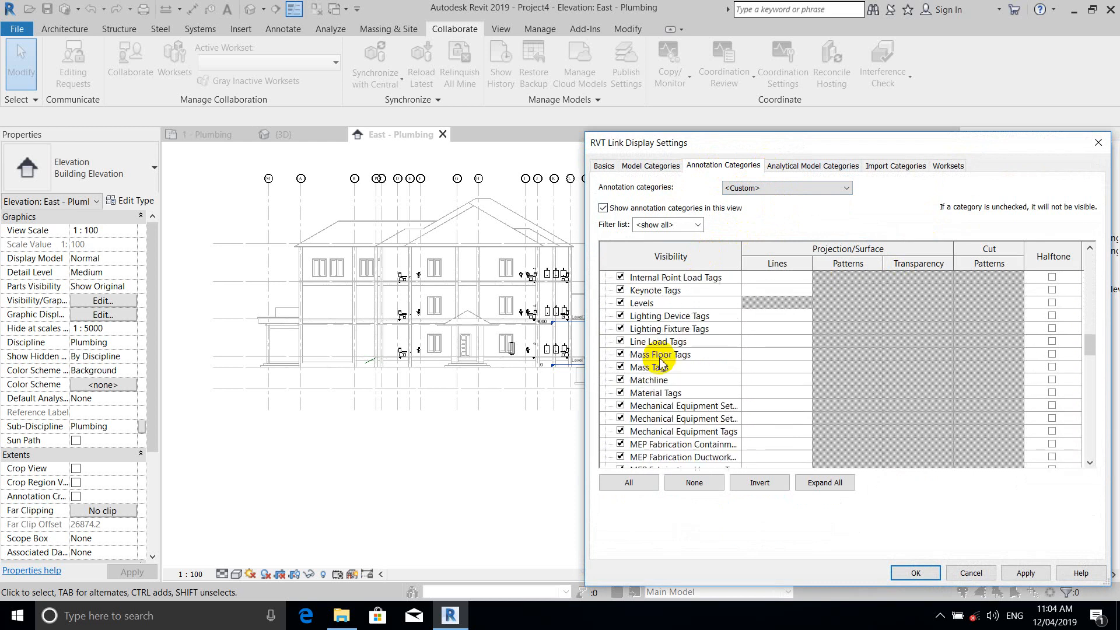
left_click(622, 306)
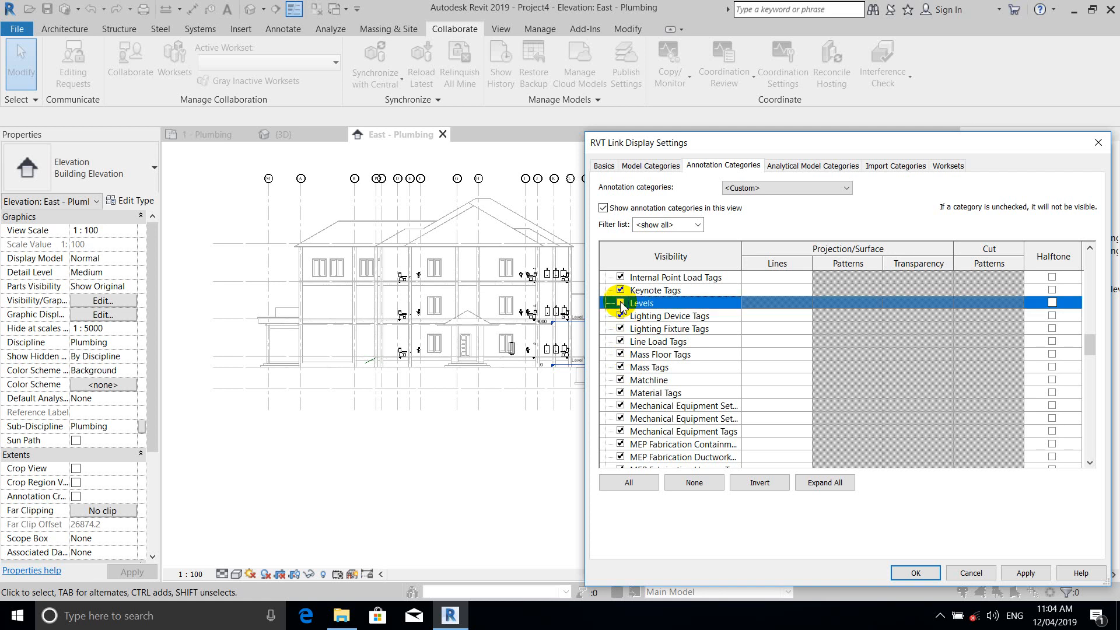
left_click(914, 574)
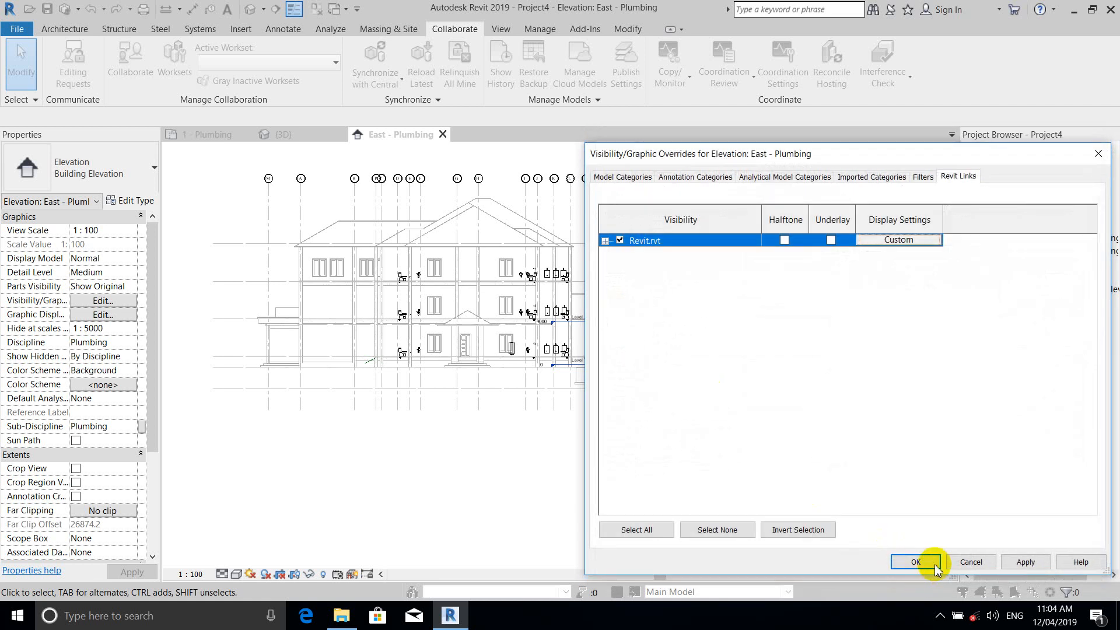
left_click(915, 562)
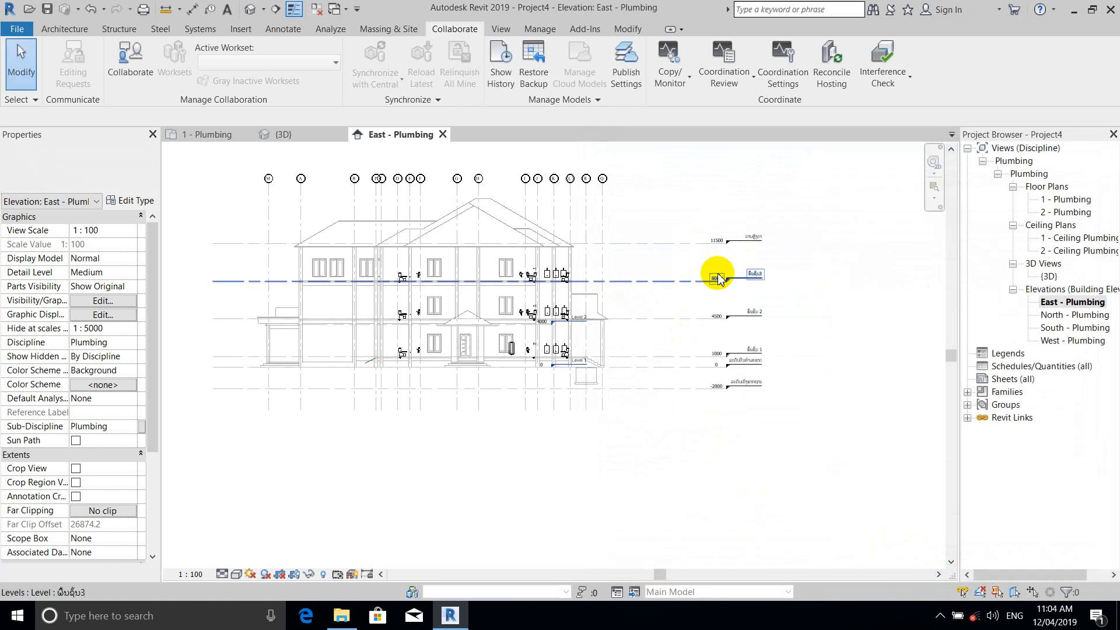
Pull the head end of the copied 11500 level and its aligned levels back inward, closer to the building
left_click(758, 240)
scroll(703, 241, "up", 2)
scroll(744, 260, "up", 1)
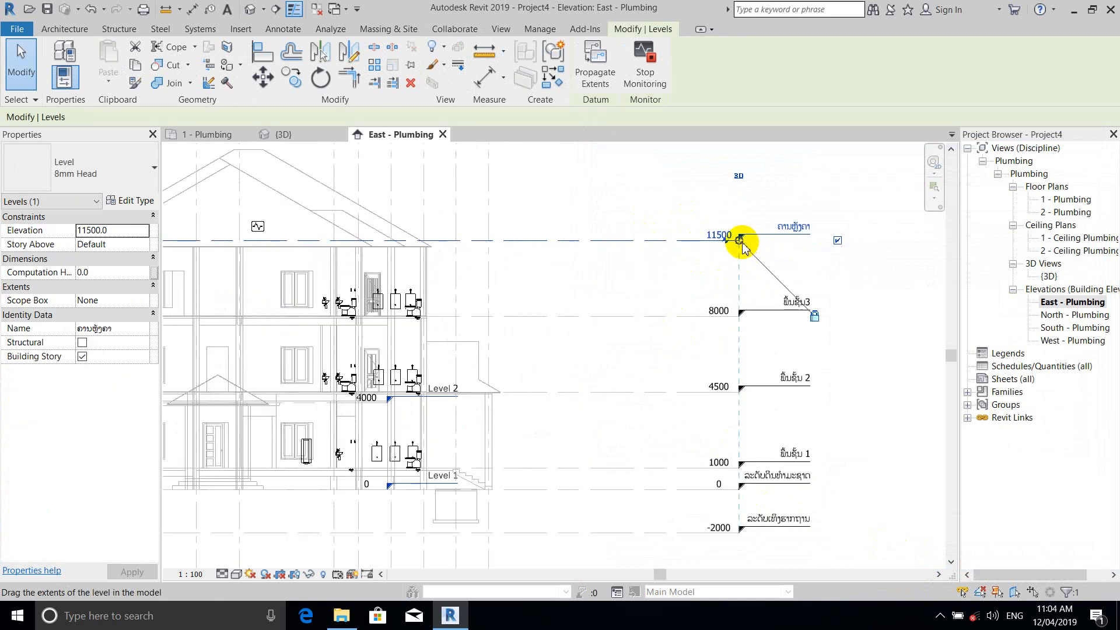
left_click_drag(736, 240, 622, 249)
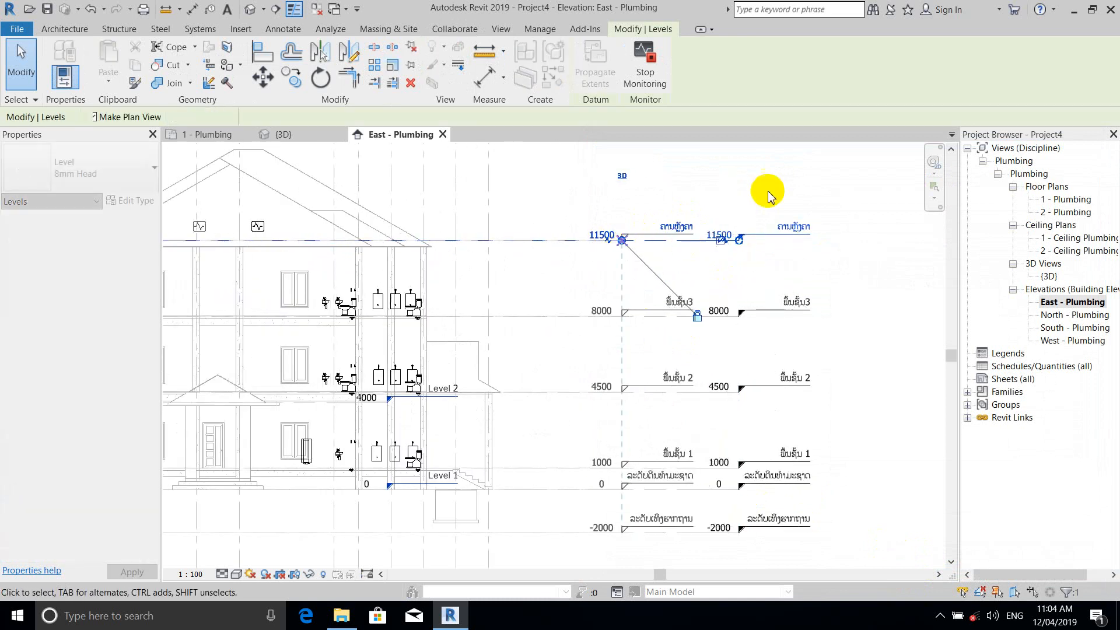
Examine the plumbing fixtures on each floor and the project's default levels in the East elevation
left_click(768, 191)
scroll(749, 236, "down", 2)
mouse_move(809, 321)
middle_mouse_down()
mouse_move(812, 310)
mouse_move(809, 322)
middle_mouse_up()
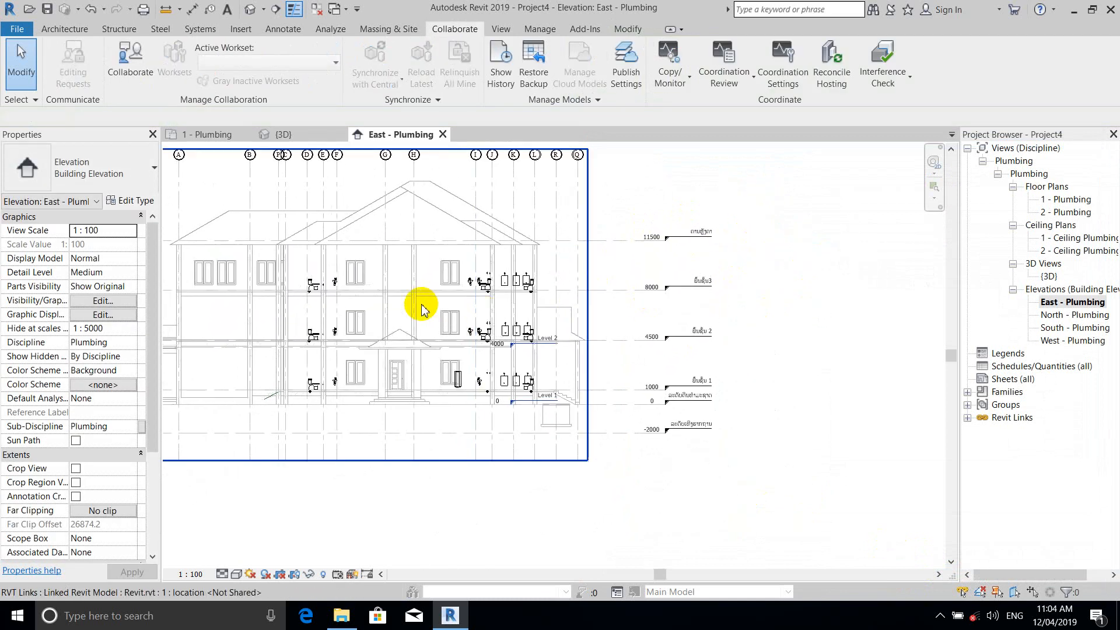
middle_click_drag(473, 312, 565, 326)
scroll(564, 326, "down", 1)
scroll(622, 304, "up", 7)
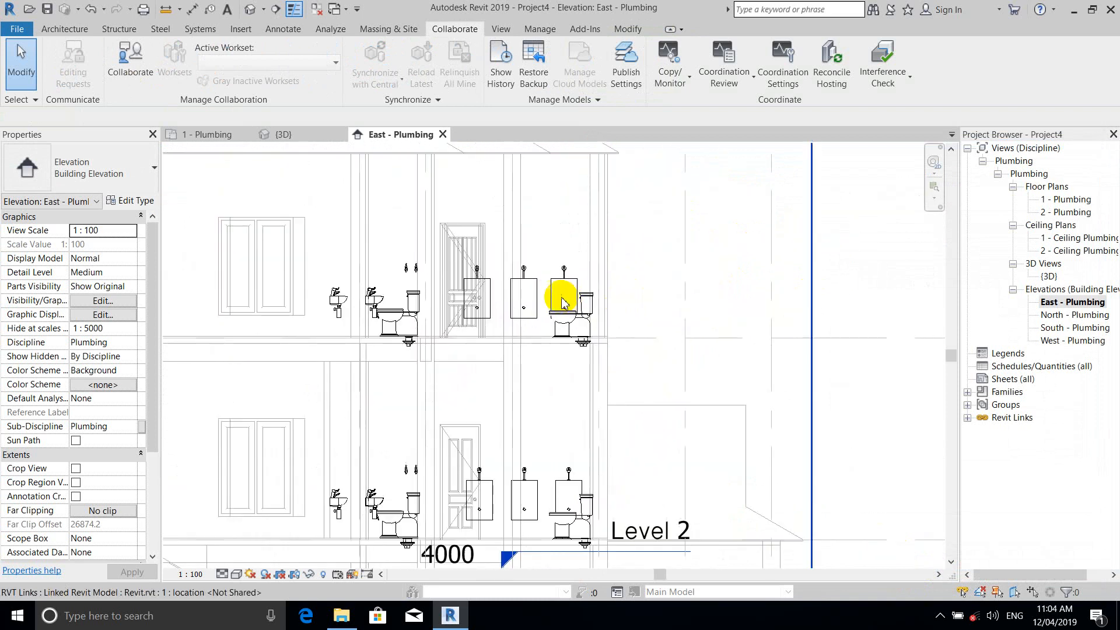
scroll(413, 273, "up", 7)
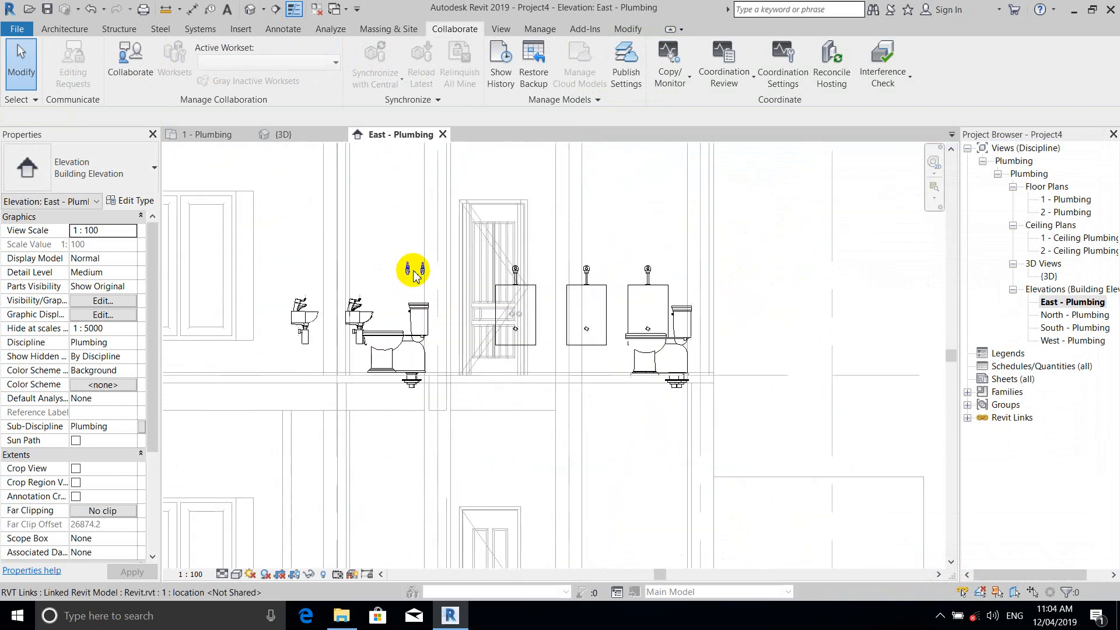
middle_click_drag(766, 308, 850, 315)
scroll(850, 315, "down", 8)
scroll(813, 323, "down", 2)
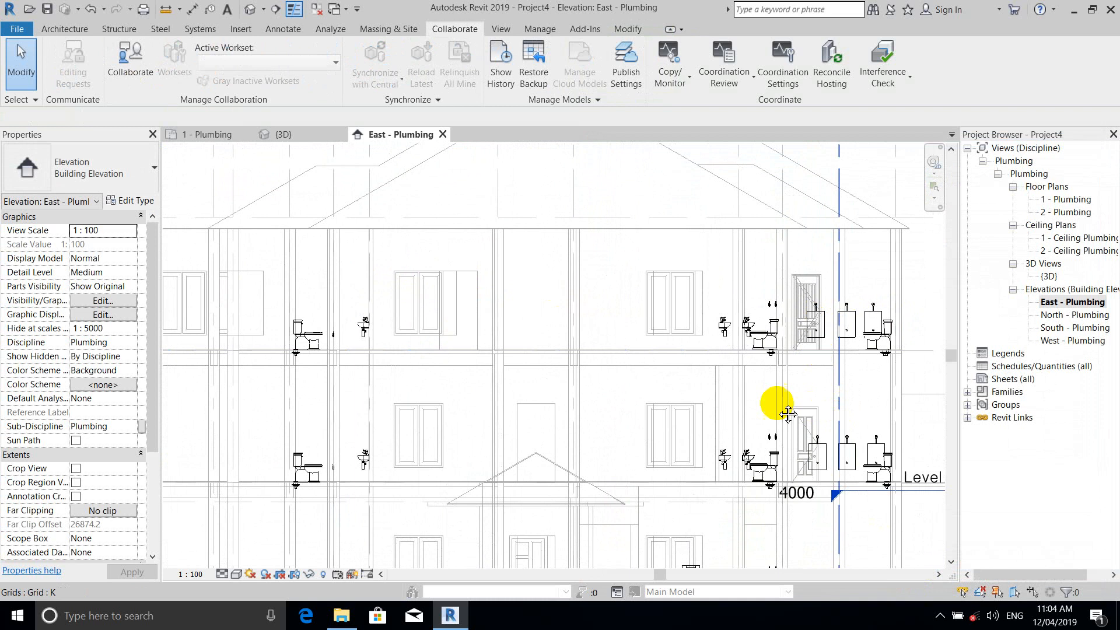
middle_click_drag(782, 405, 733, 420)
middle_click_drag(734, 381, 697, 294)
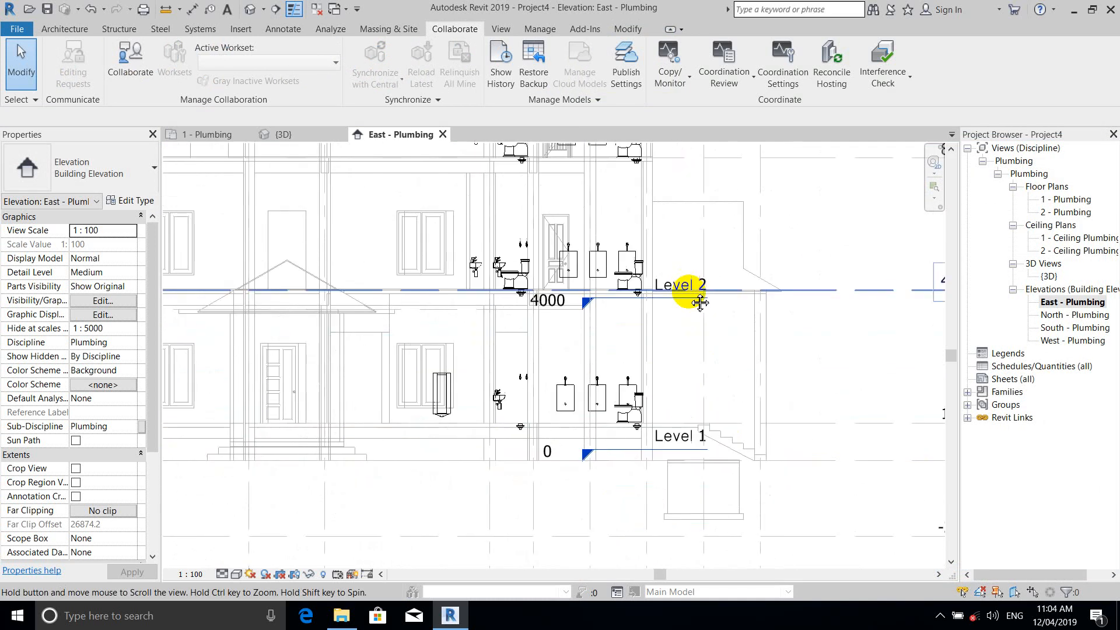
Delete the default Level 1 and Level 2 from the East elevation together with their associated plan views
scroll(723, 396, "down", 2)
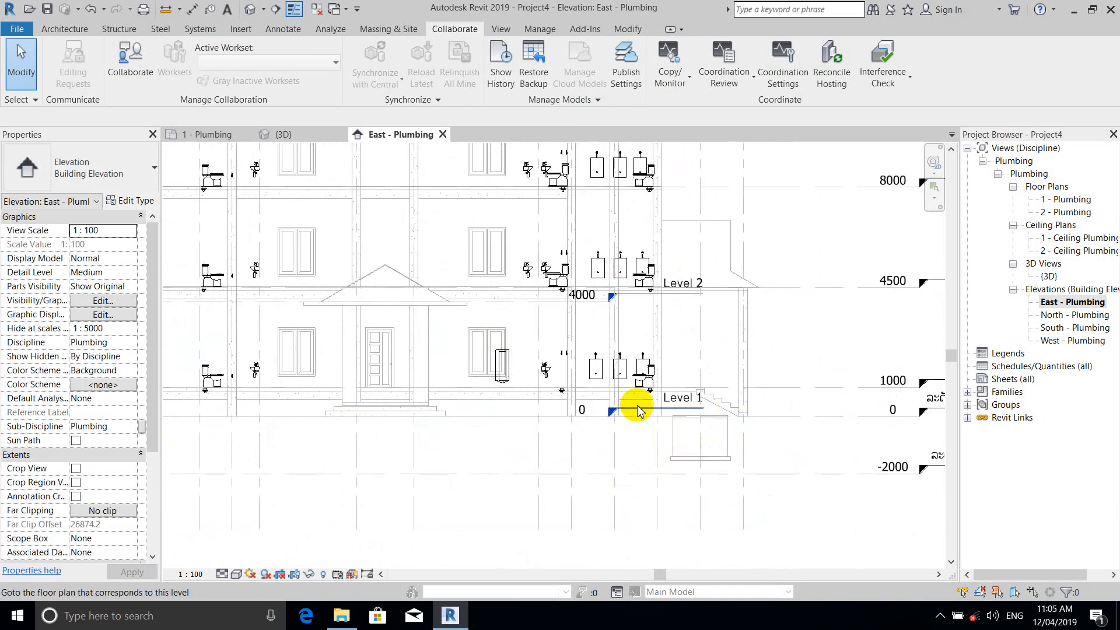
left_click(679, 399)
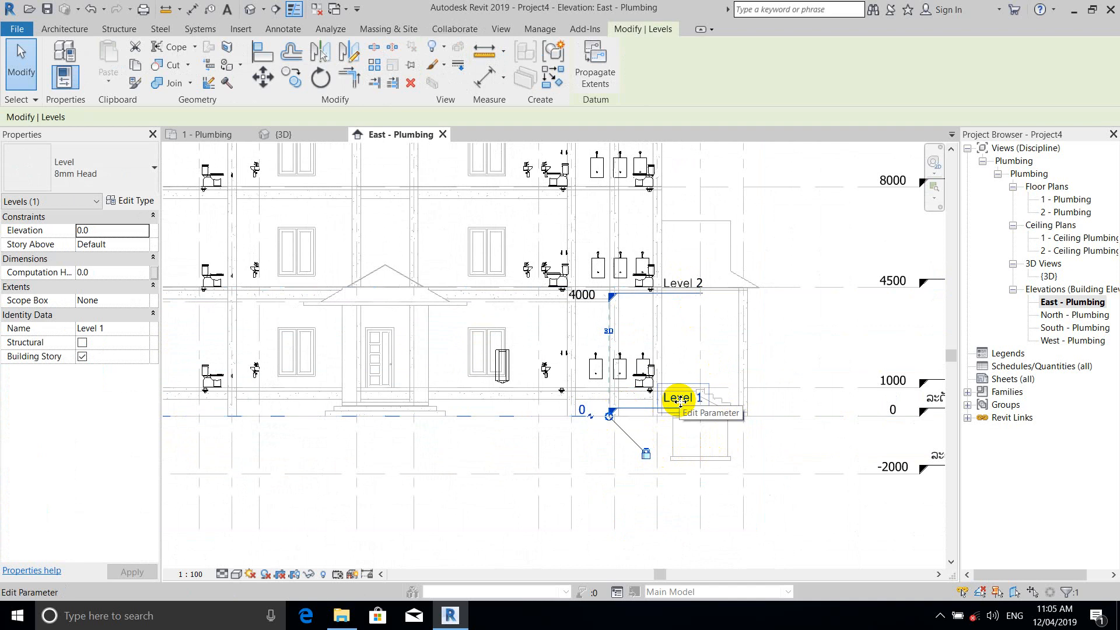
left_click(685, 283, "ctrl")
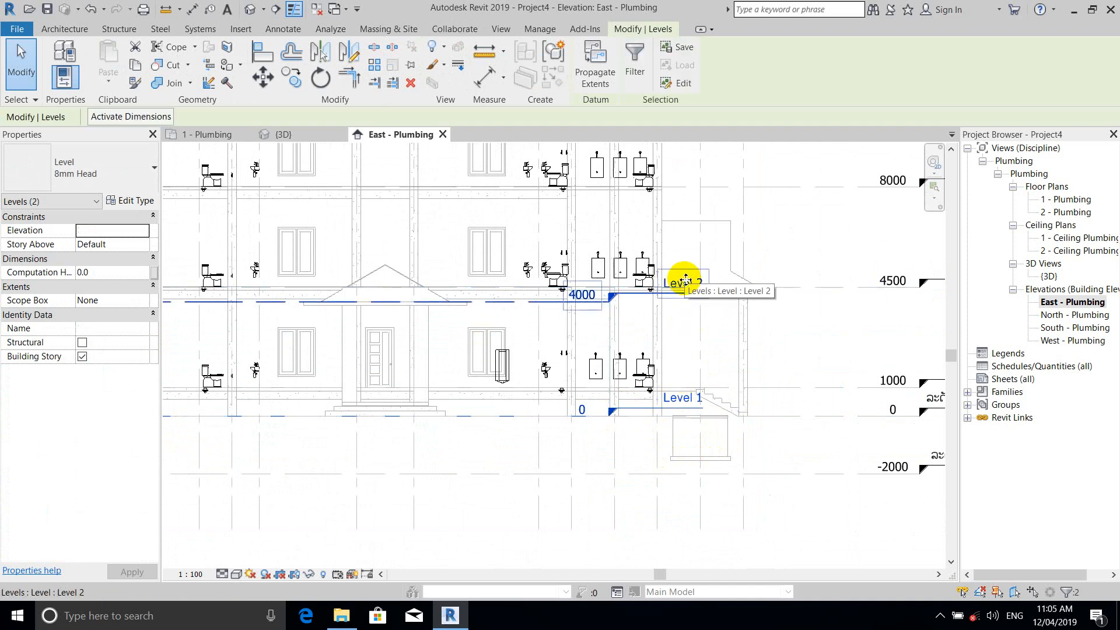
key("Delete")
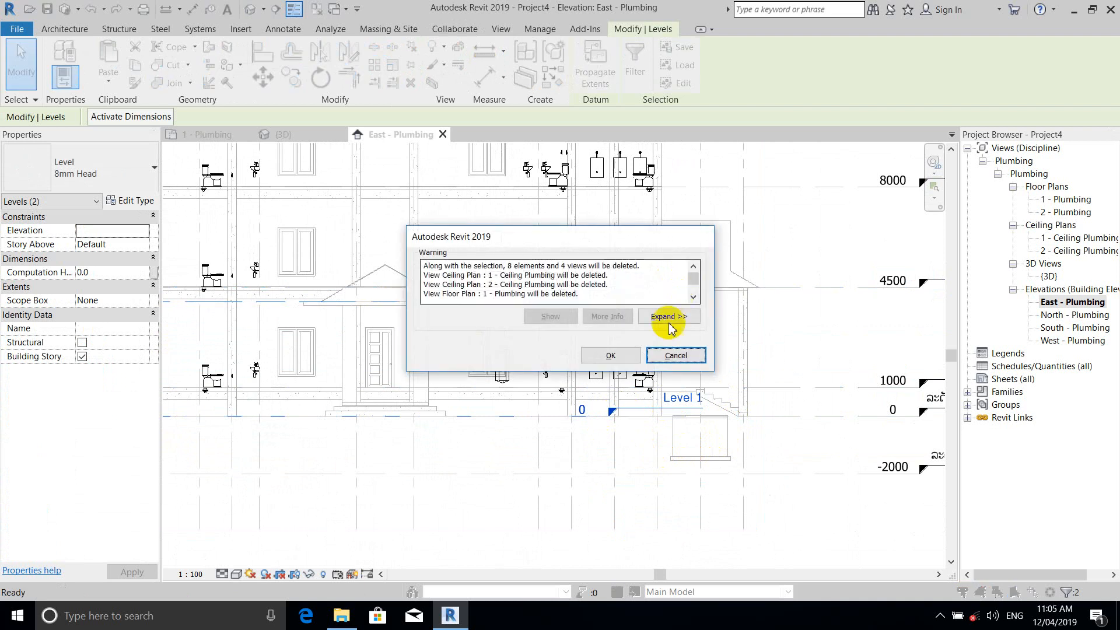
left_click(611, 356)
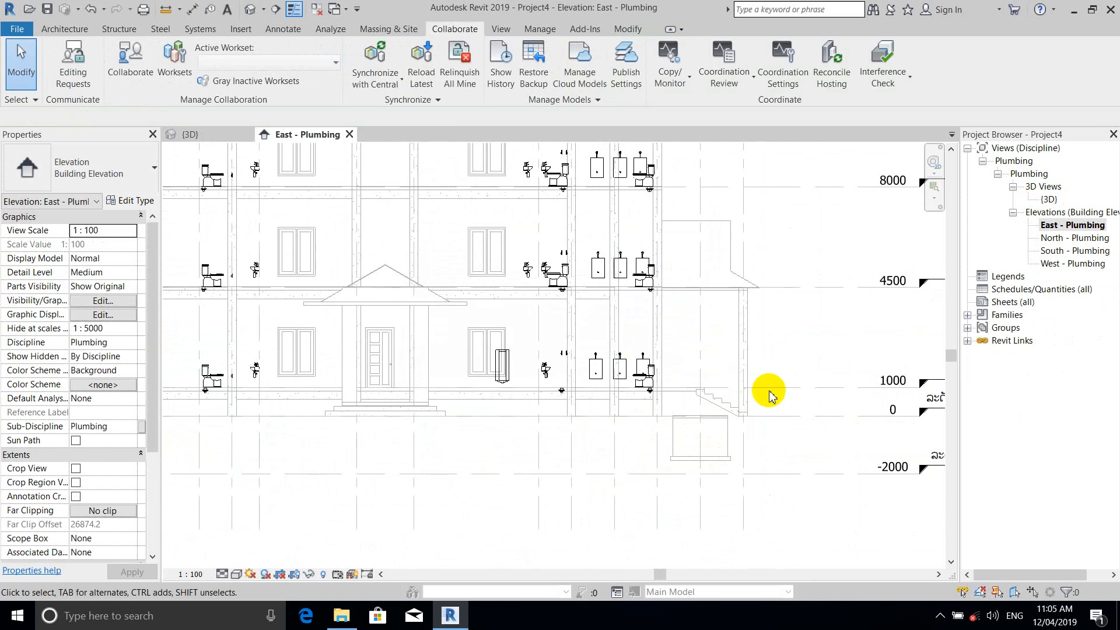
scroll(770, 387, "down", 3)
middle_click_drag(825, 445, 782, 468)
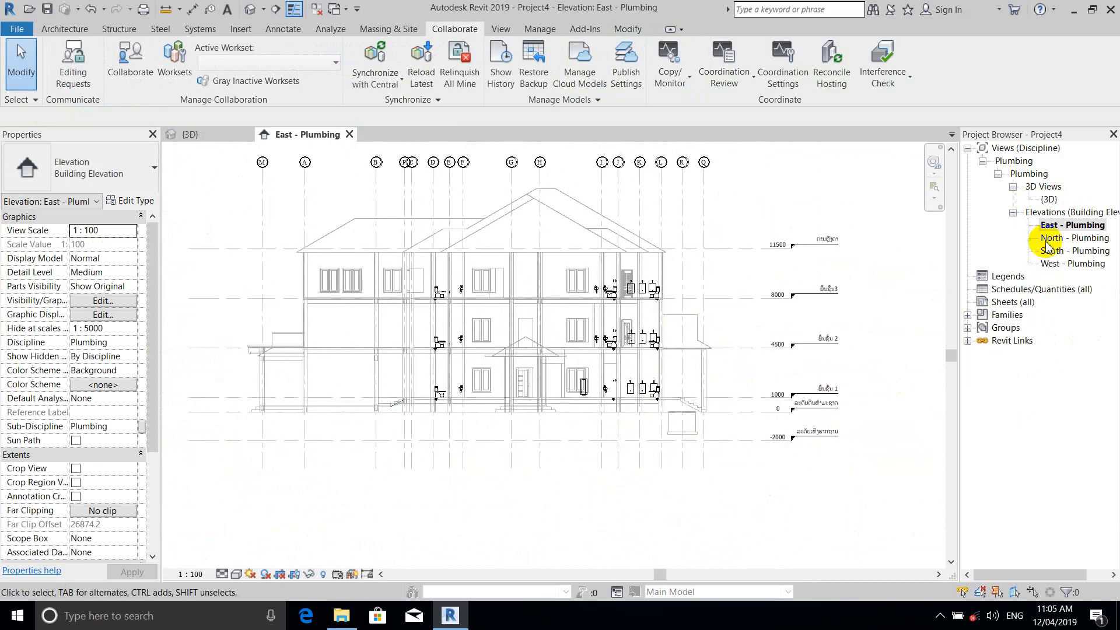
Open the {3D} view and examine the linked model's toilets, basins and floor drains across the building
double_click(1051, 199)
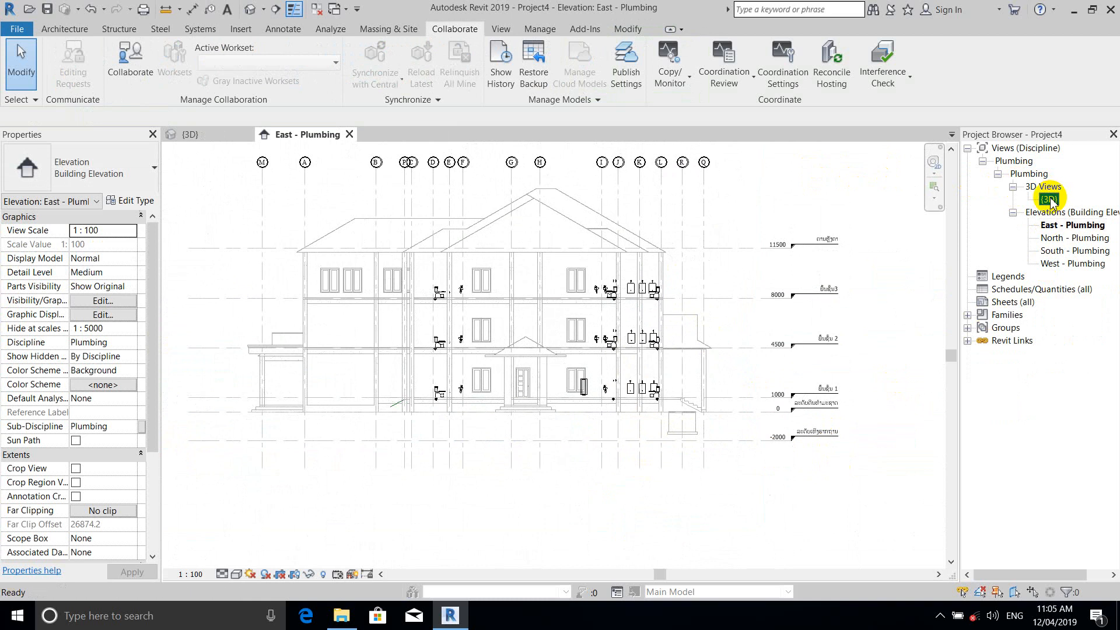
scroll(703, 368, "down", 5)
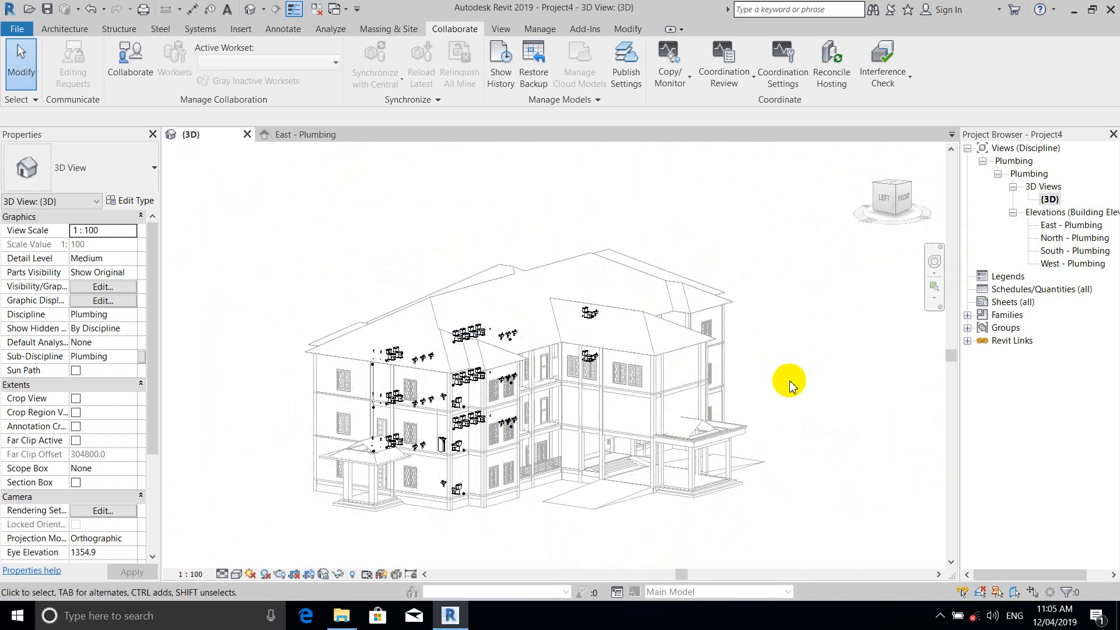
scroll(453, 357, "up", 6)
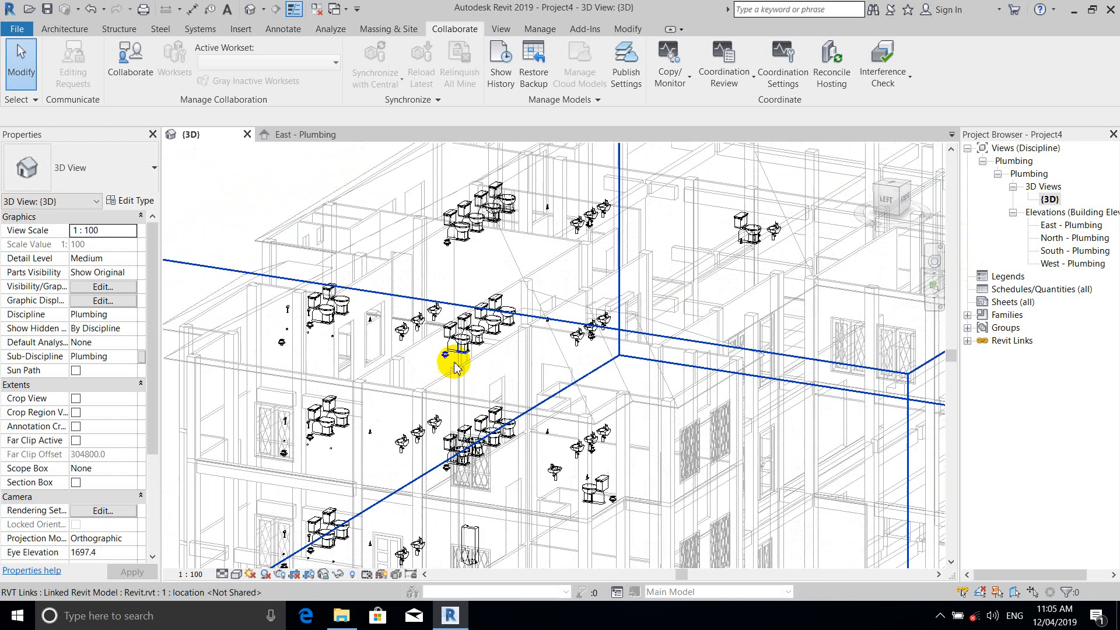
scroll(488, 323, "up", 5)
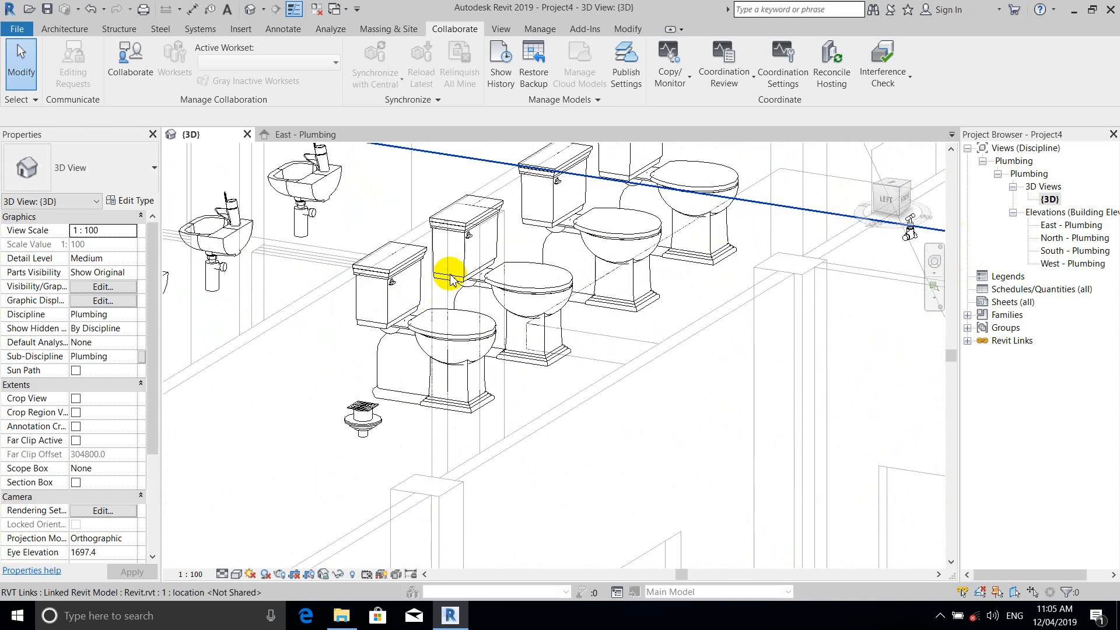
scroll(432, 292, "down", 8)
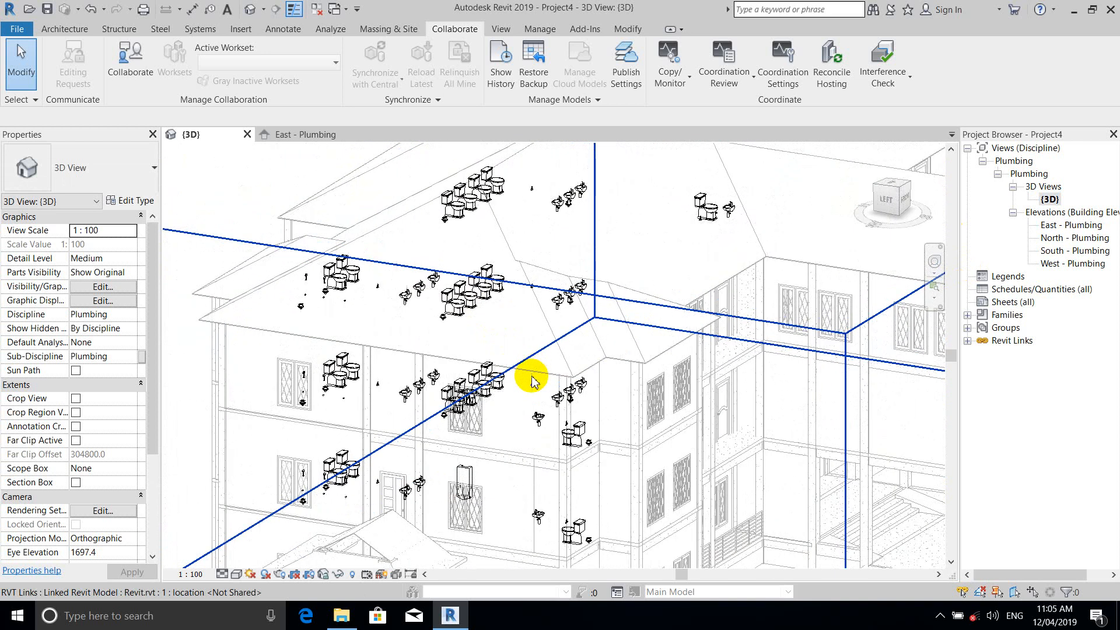
middle_click_drag(561, 497, 534, 497, "shift")
scroll(535, 497, "down", 5)
middle_click_drag(731, 455, 663, 360)
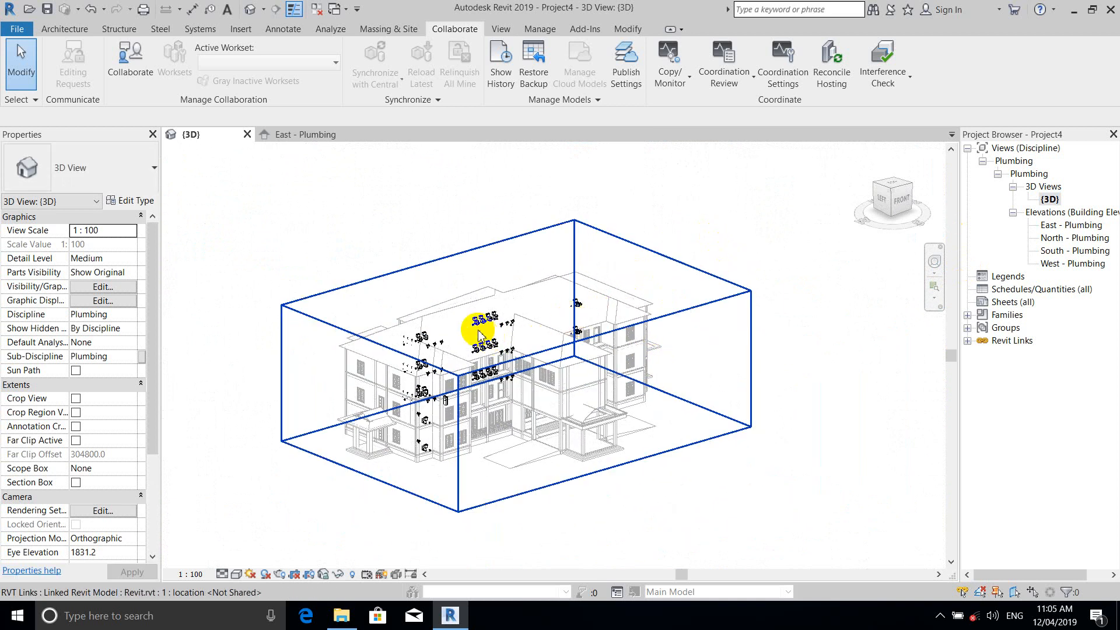
scroll(478, 329, "up", 5)
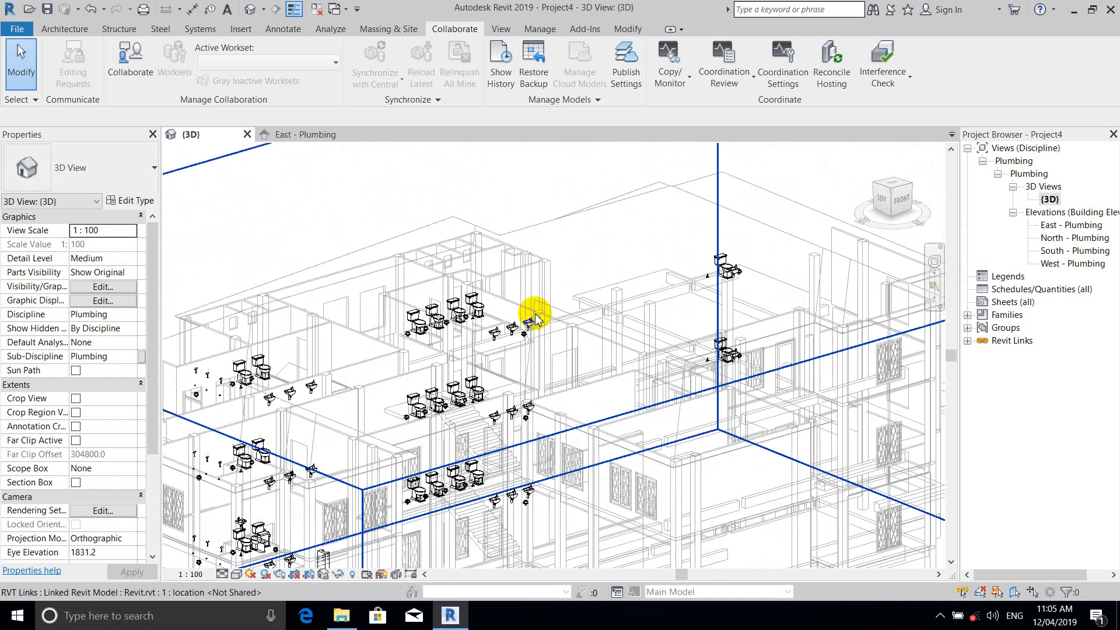
scroll(535, 316, "up", 5)
scroll(521, 323, "down", 10)
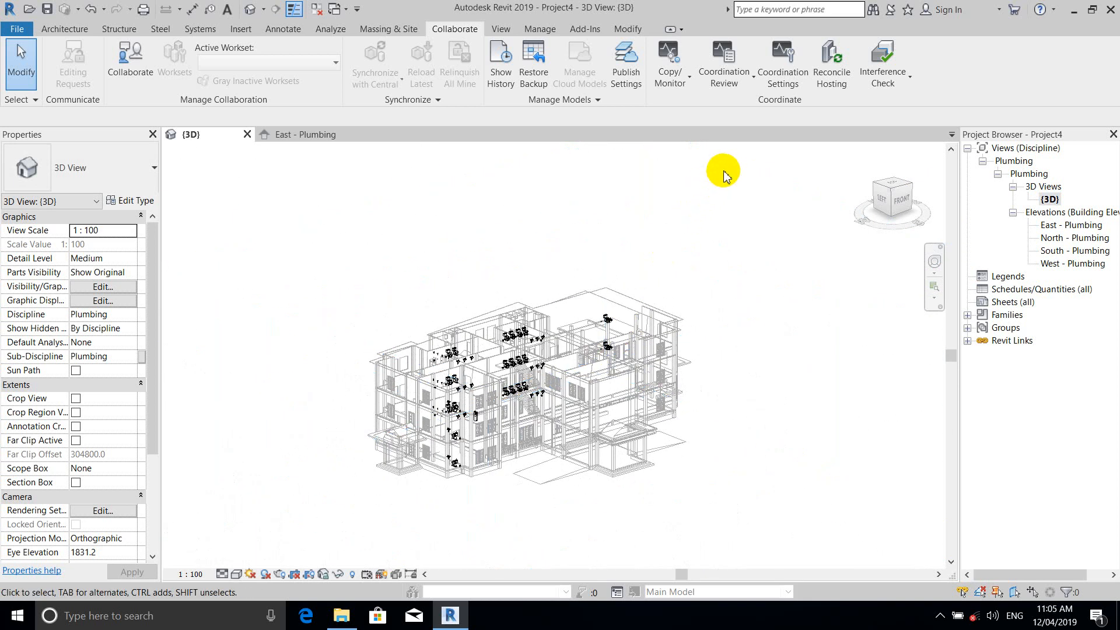
Start Copy/Monitor on the linked Revit.rvt building model and launch Batch Copy for its fixtures
left_click(680, 87)
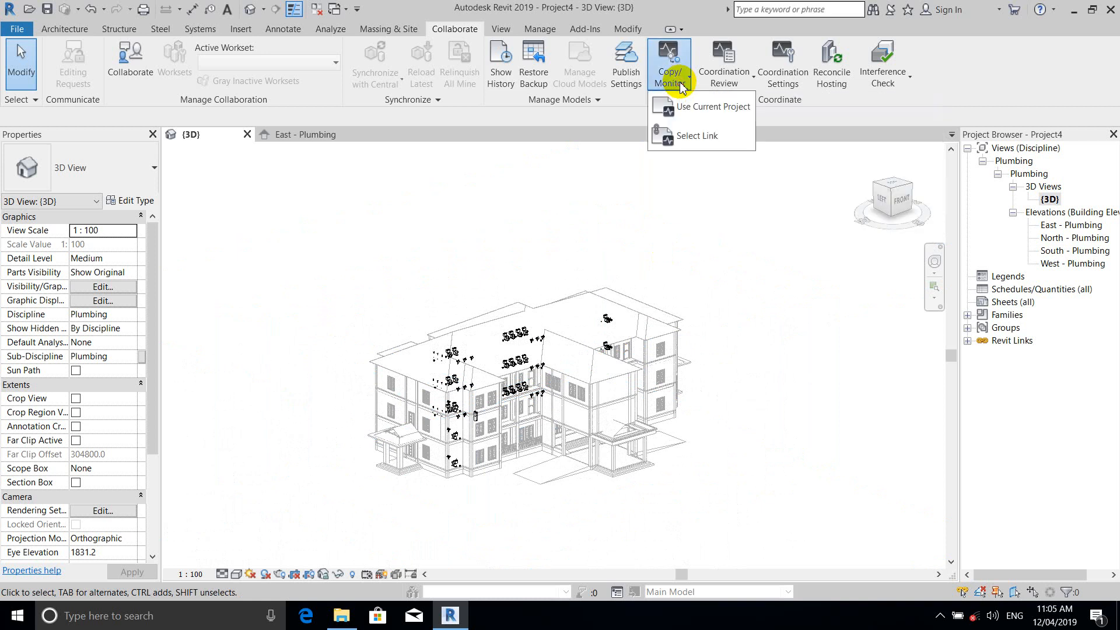
left_click(693, 139)
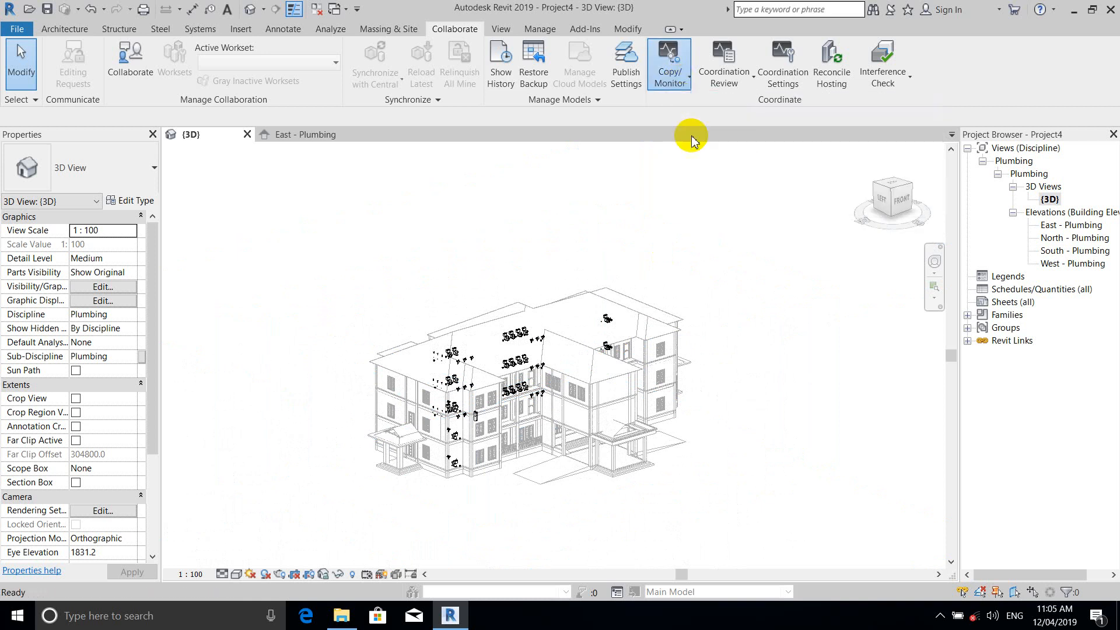
left_click(583, 390)
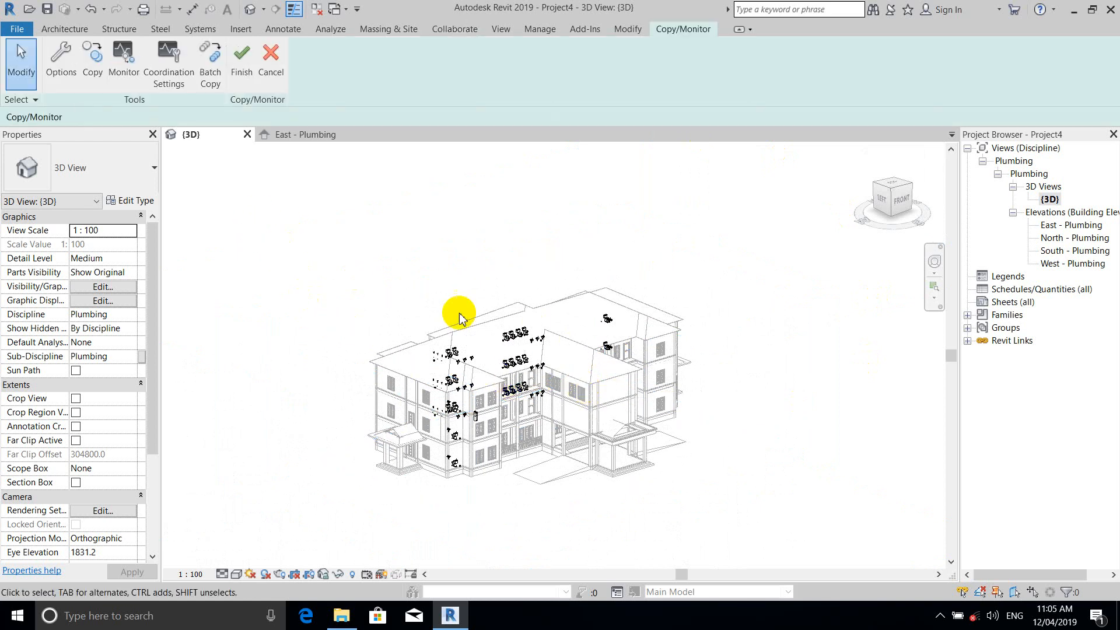
left_click(208, 76)
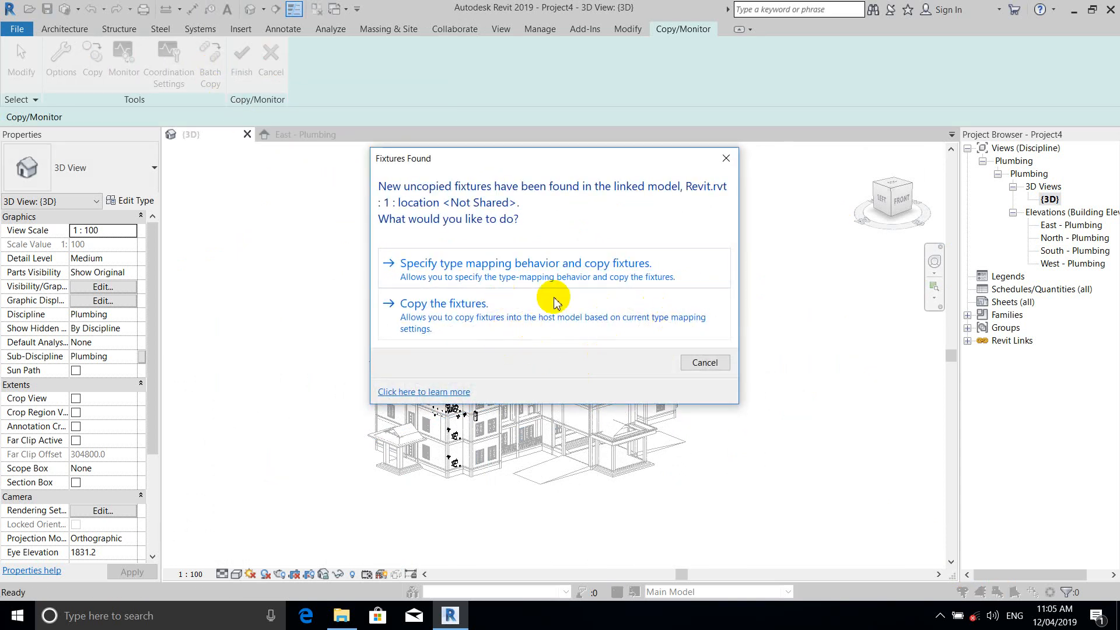
Choose to specify type mapping, set the Plumbing Fixtures copy behavior to Allow batch copy, and copy the fixtures
left_click(477, 270)
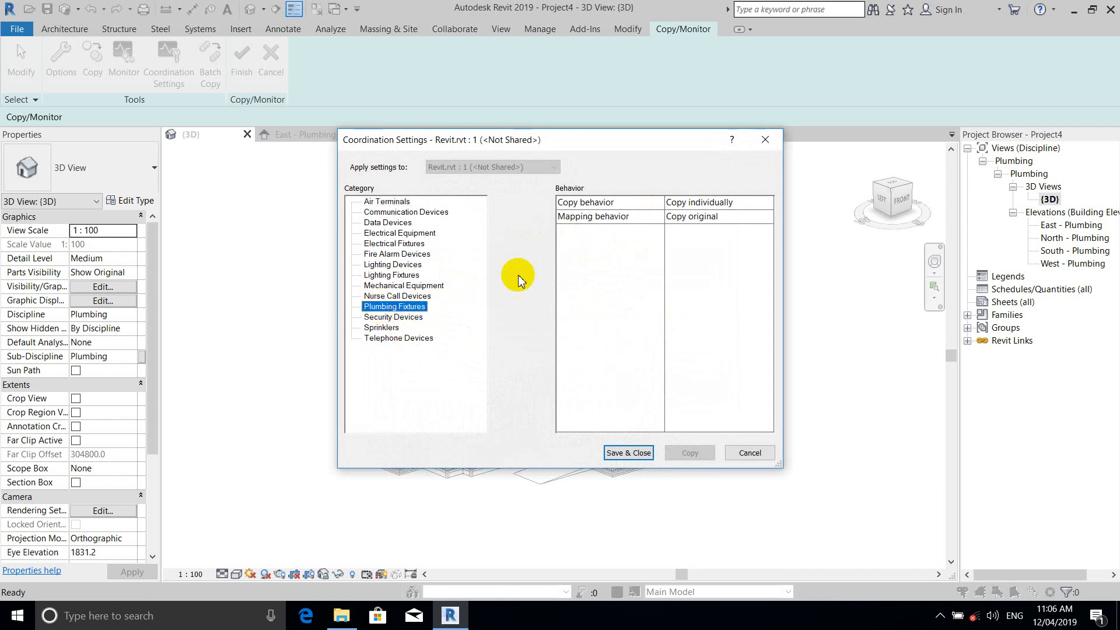
left_click(769, 199)
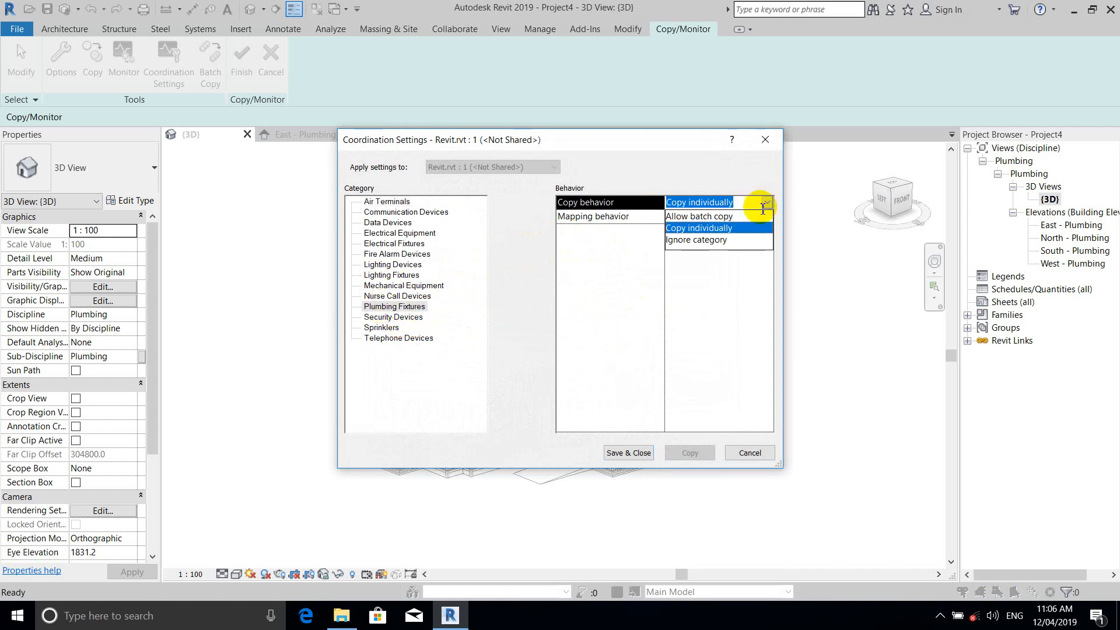
left_click(715, 216)
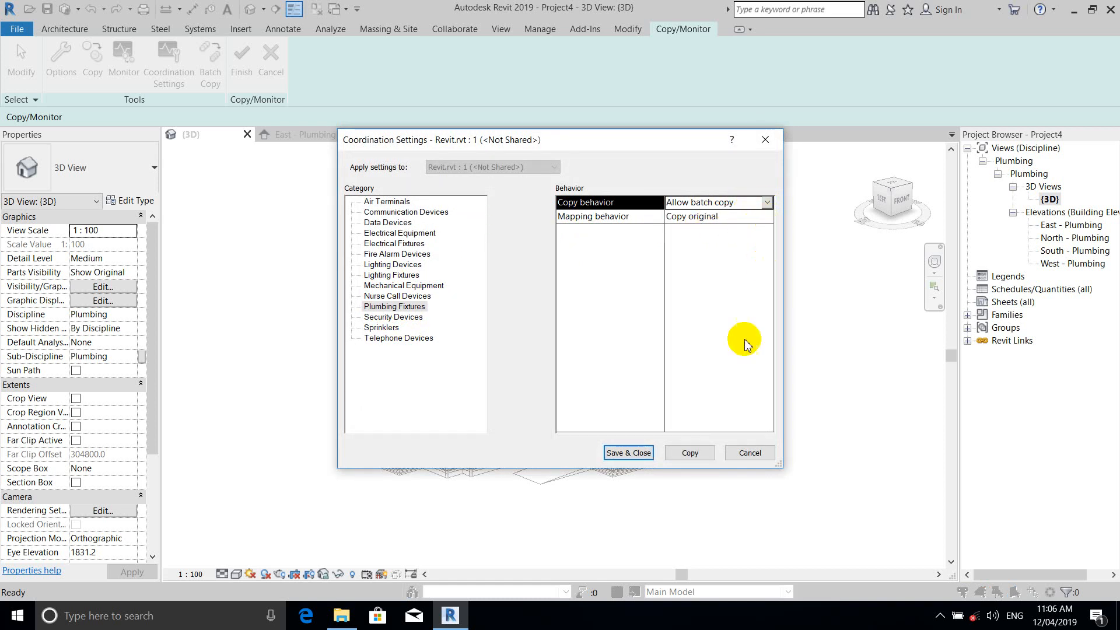
left_click(690, 454)
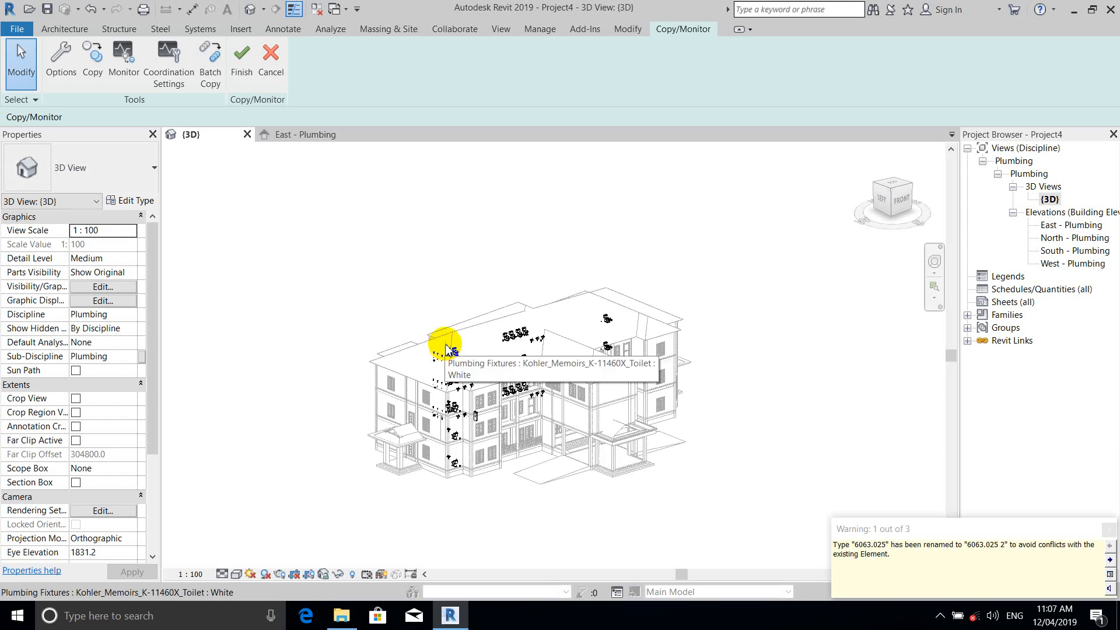
Inspect the copied toilets and basins up close and finish the Copy/Monitor session
scroll(515, 329, "up", 5)
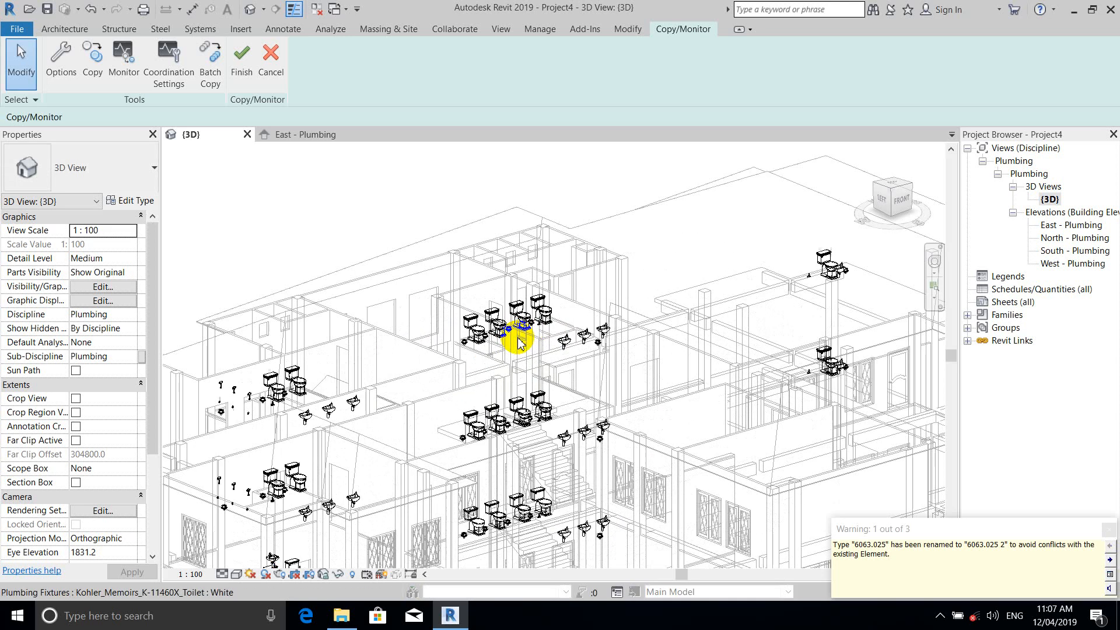
scroll(517, 337, "up", 8)
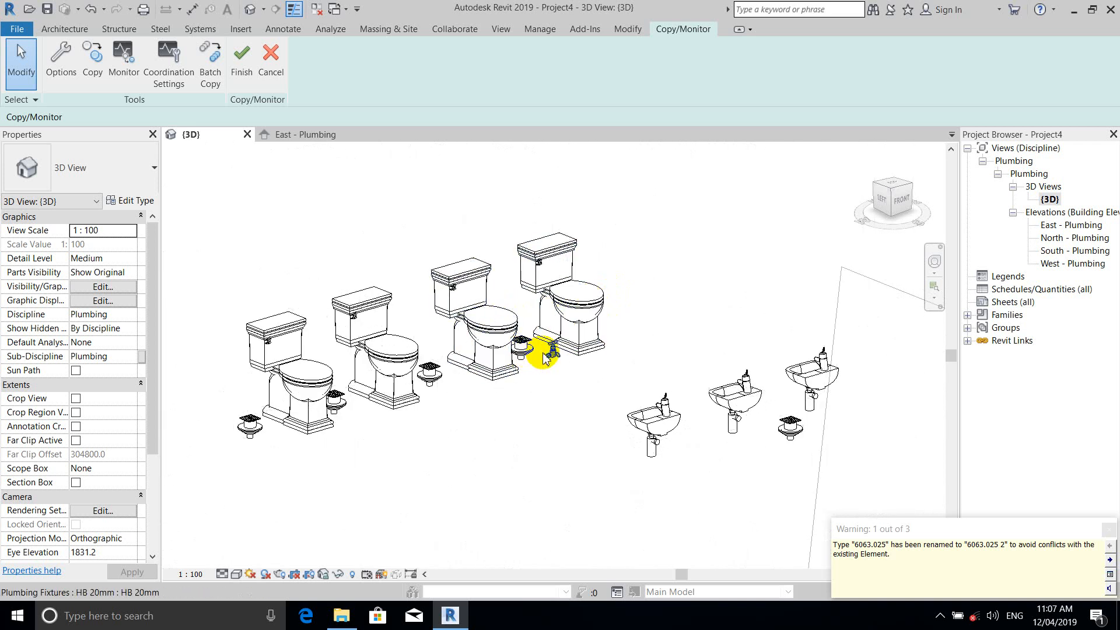
scroll(560, 397, "down", 6)
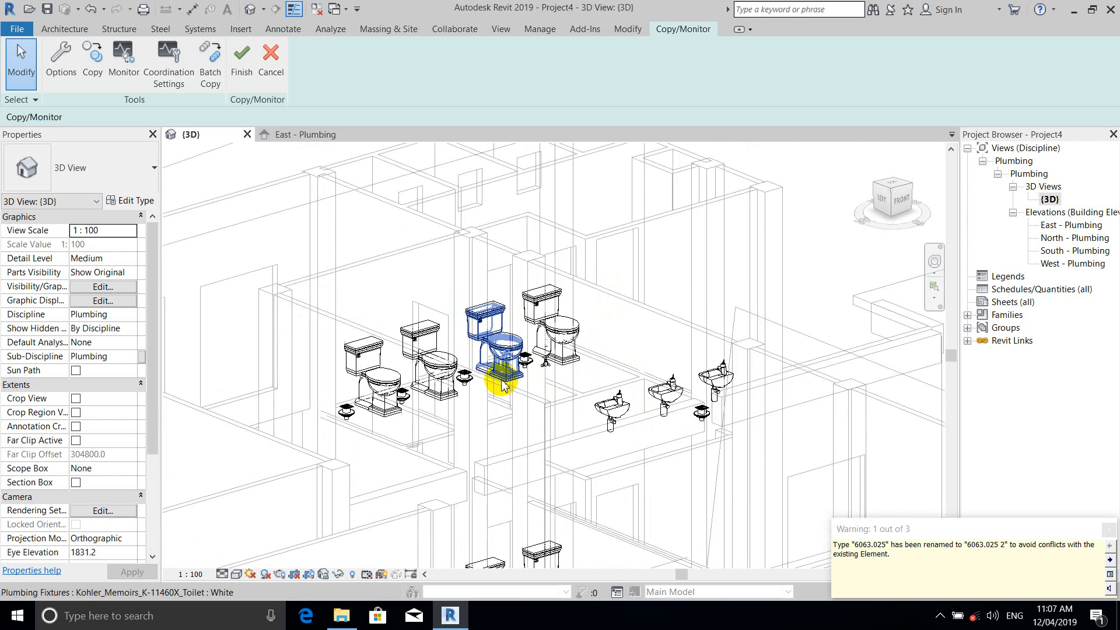
left_click(249, 73)
Check one copied Kohler toilet's properties and examine the copied plumbing fixtures from the back of the building
scroll(594, 357, "down", 4)
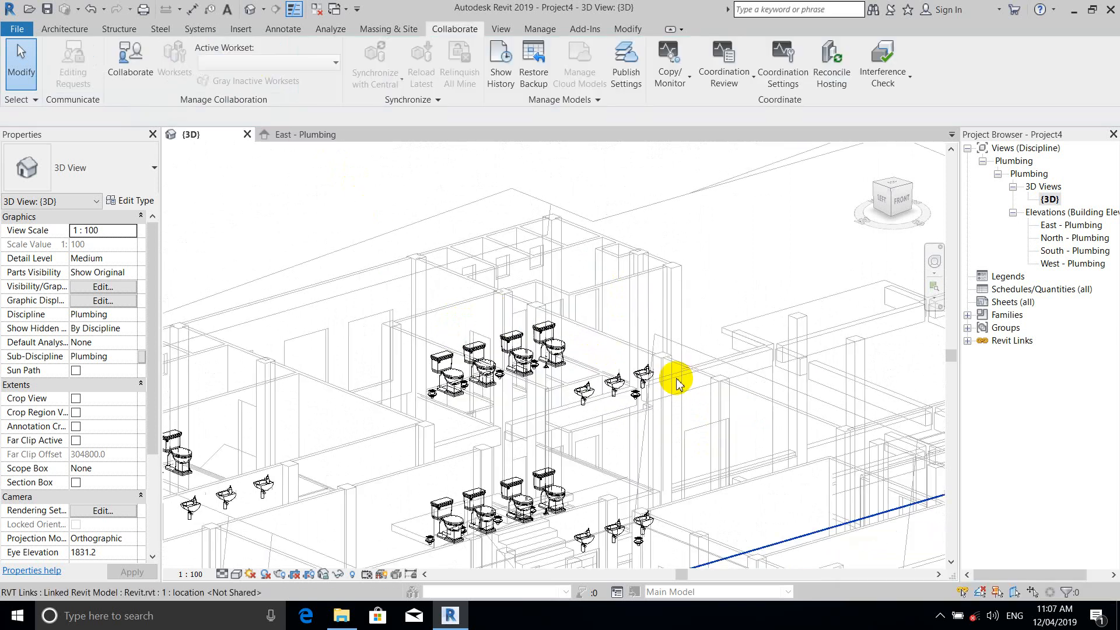
scroll(593, 357, "up", 2)
left_click(588, 426)
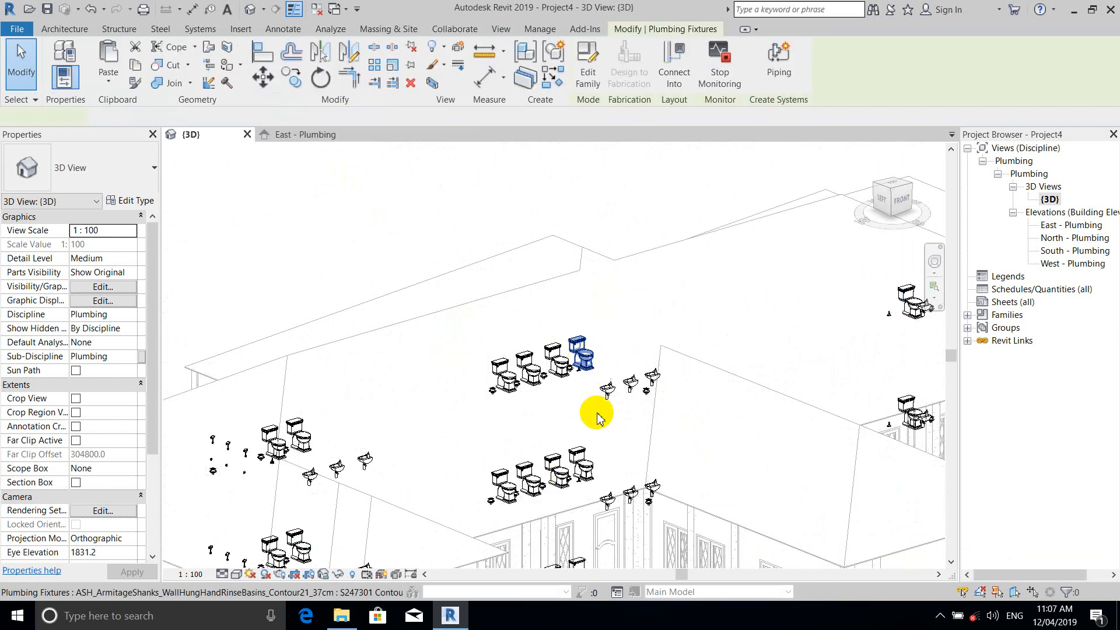
scroll(607, 379, "up", 3)
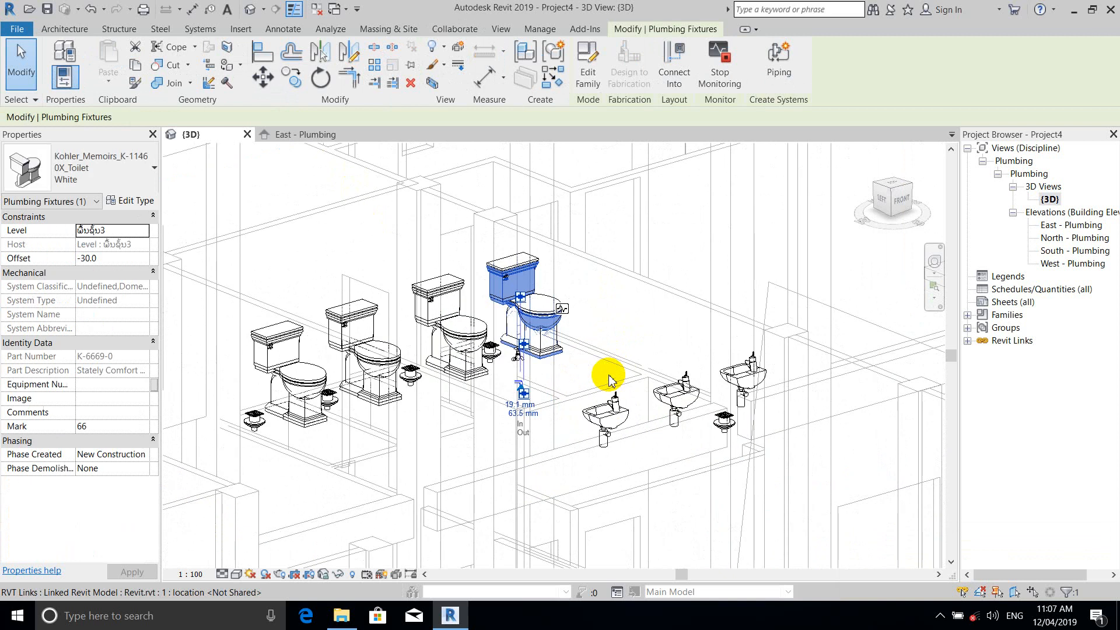
key("Escape")
scroll(609, 379, "down", 5)
scroll(636, 408, "down", 5)
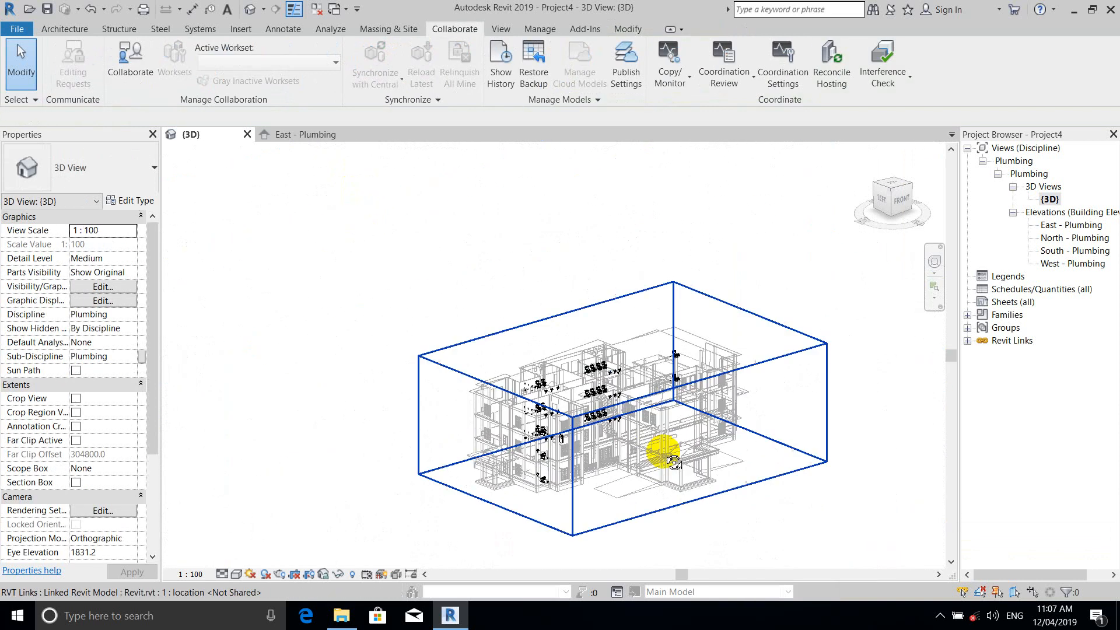
middle_click_drag(667, 452, 627, 483, "shift")
scroll(671, 502, "up", 5)
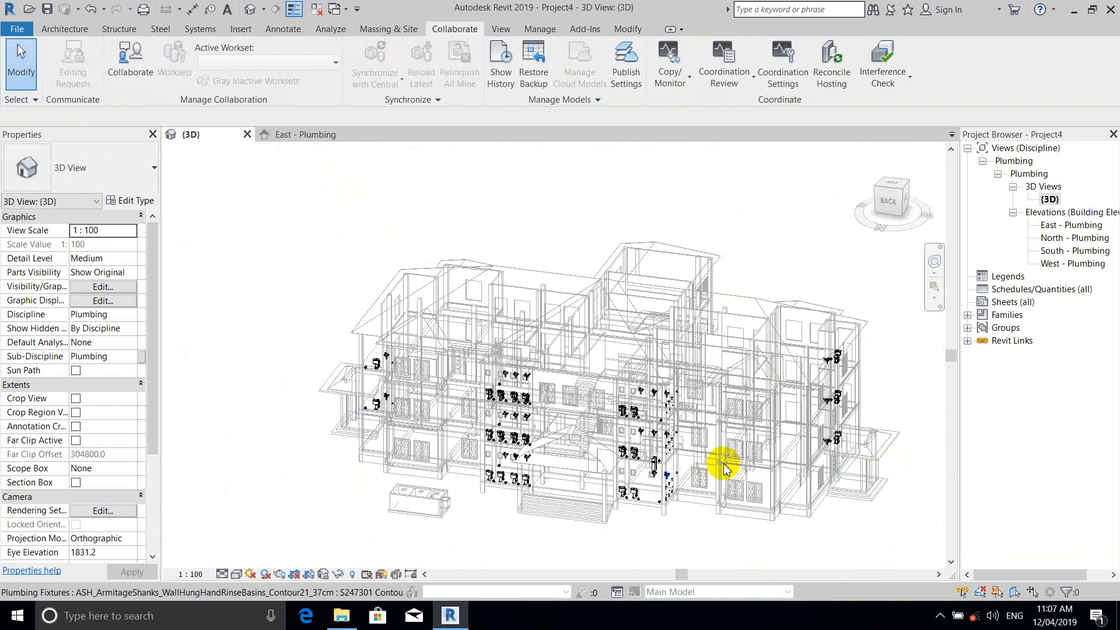
Examine the copied toilets on the building's back side up close and check one Kohler toilet's properties
mouse_move(655, 375)
middle_mouse_down("shift")
mouse_move(745, 420)
mouse_move(779, 420)
mouse_move(700, 426)
middle_mouse_up("shift")
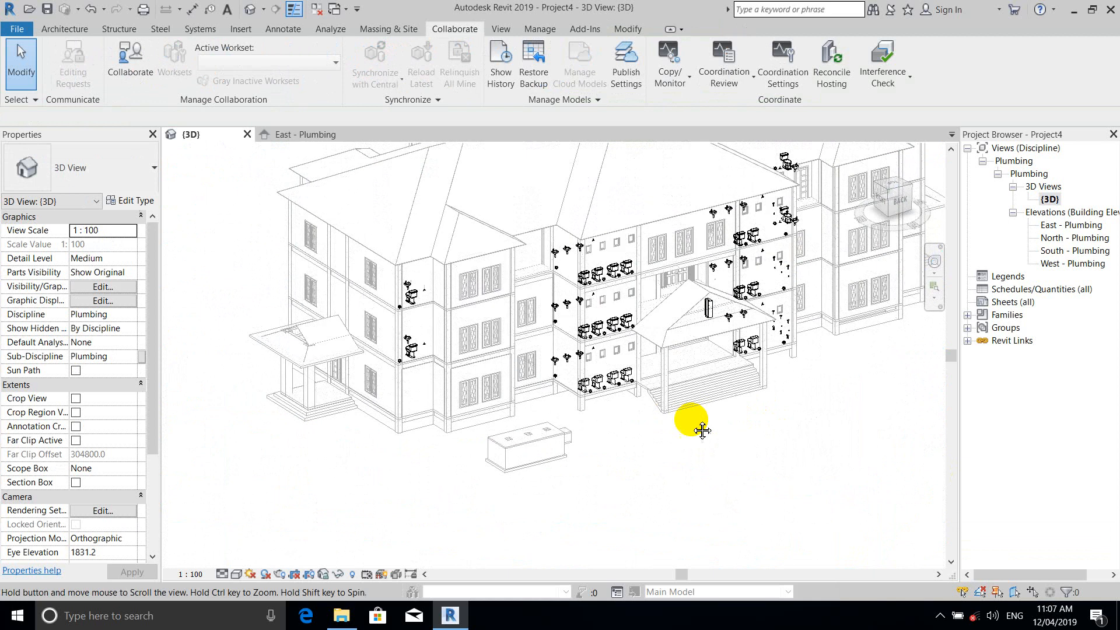
scroll(537, 475, "up", 6)
scroll(461, 310, "up", 6)
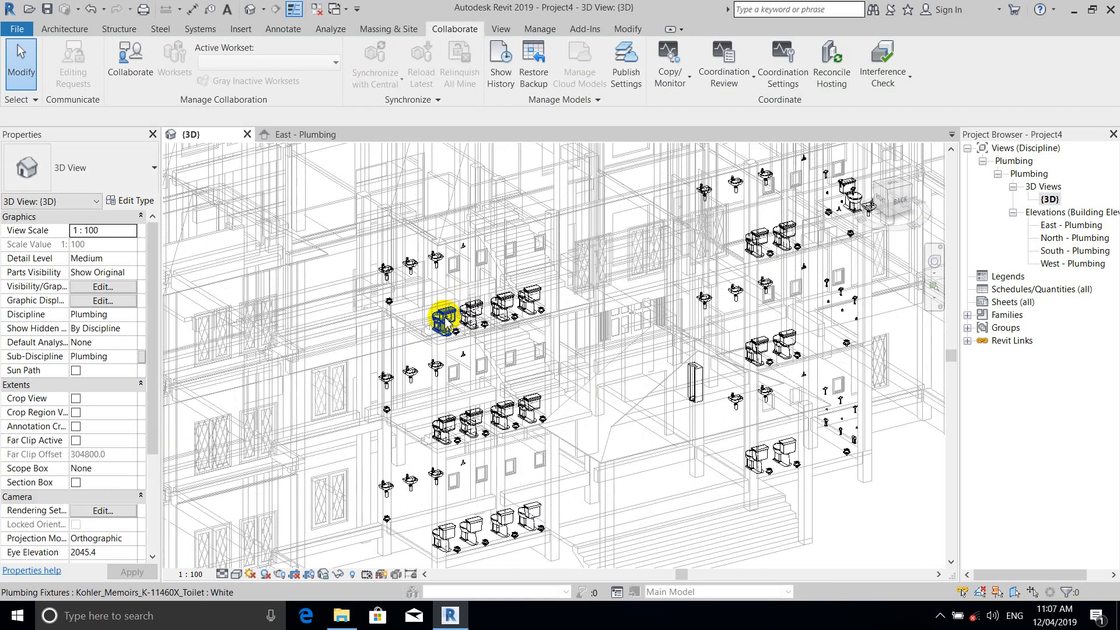
scroll(446, 309, "up", 2)
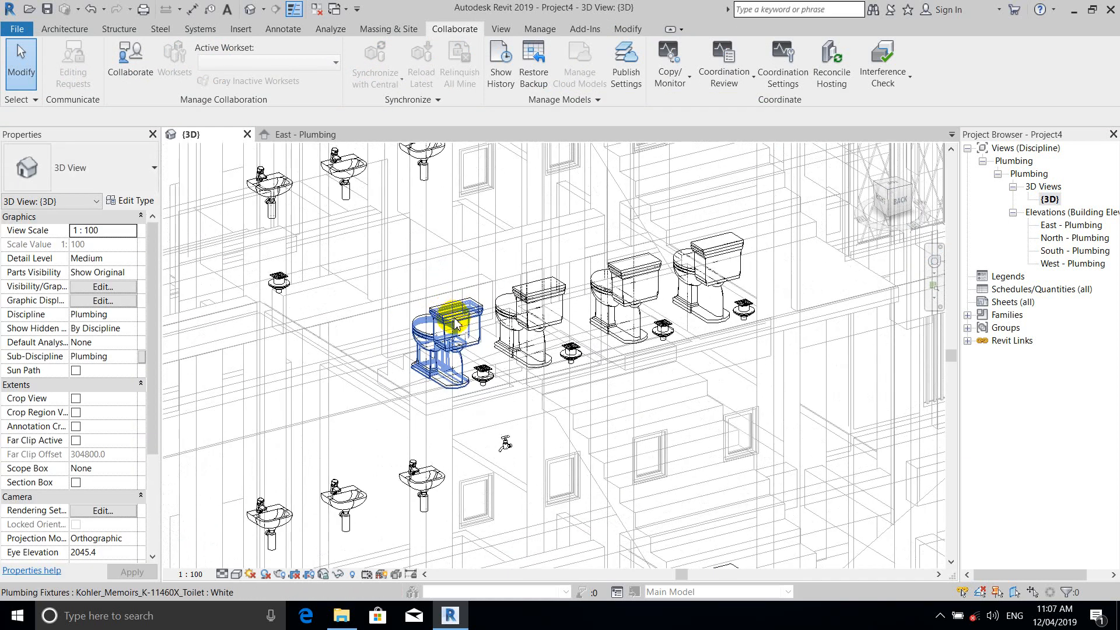
left_click(447, 315)
scroll(532, 318, "up", 2)
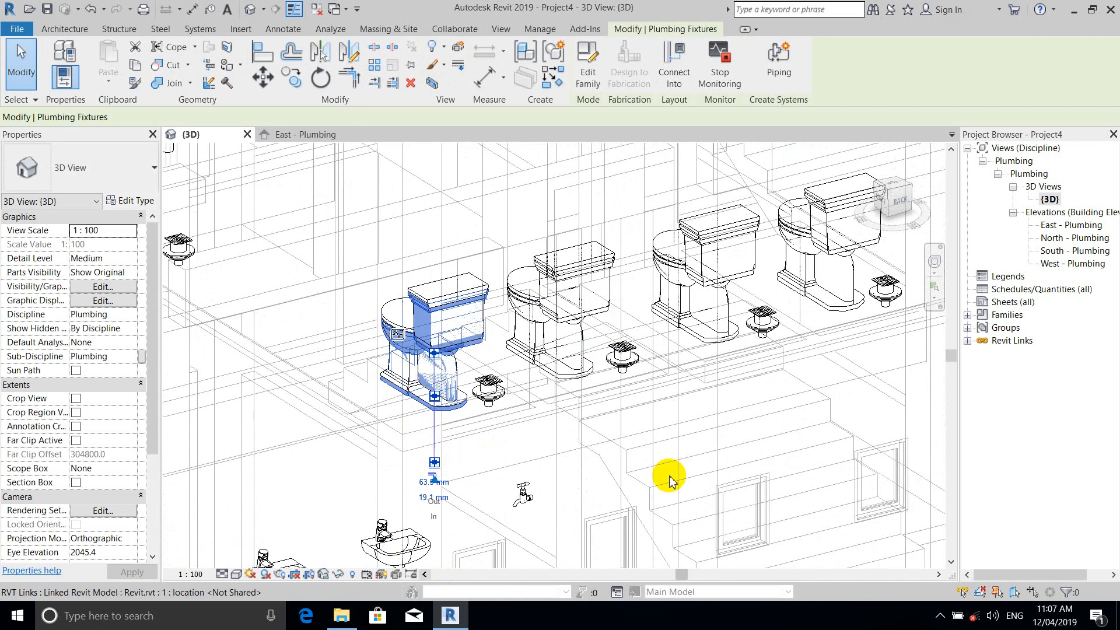
middle_click_drag(555, 378, 601, 370)
left_click(482, 285)
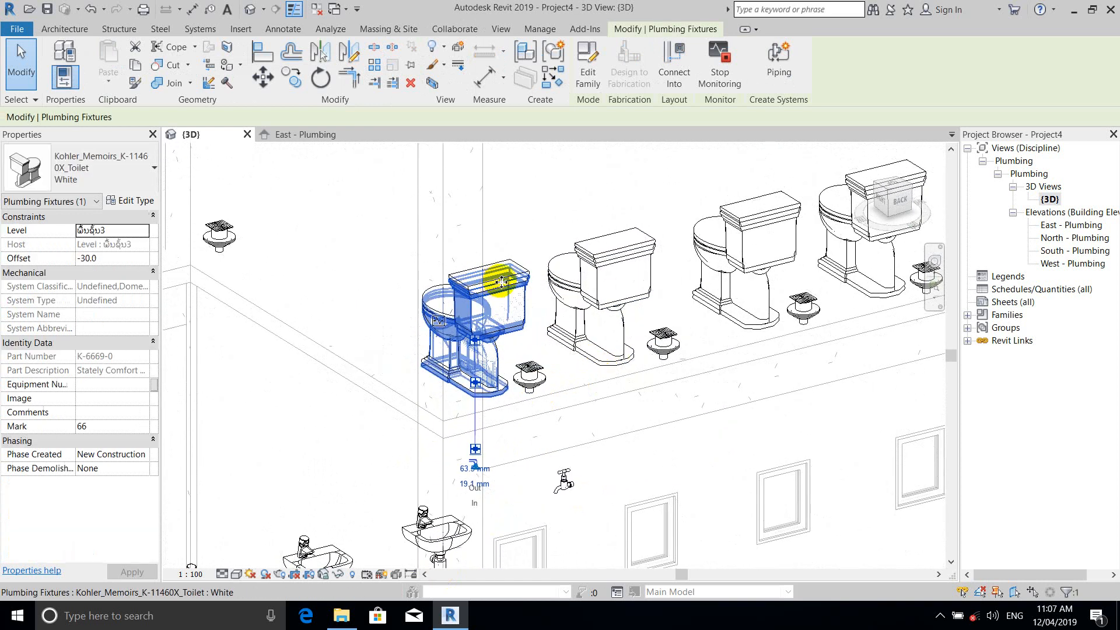
scroll(515, 295, "down", 5)
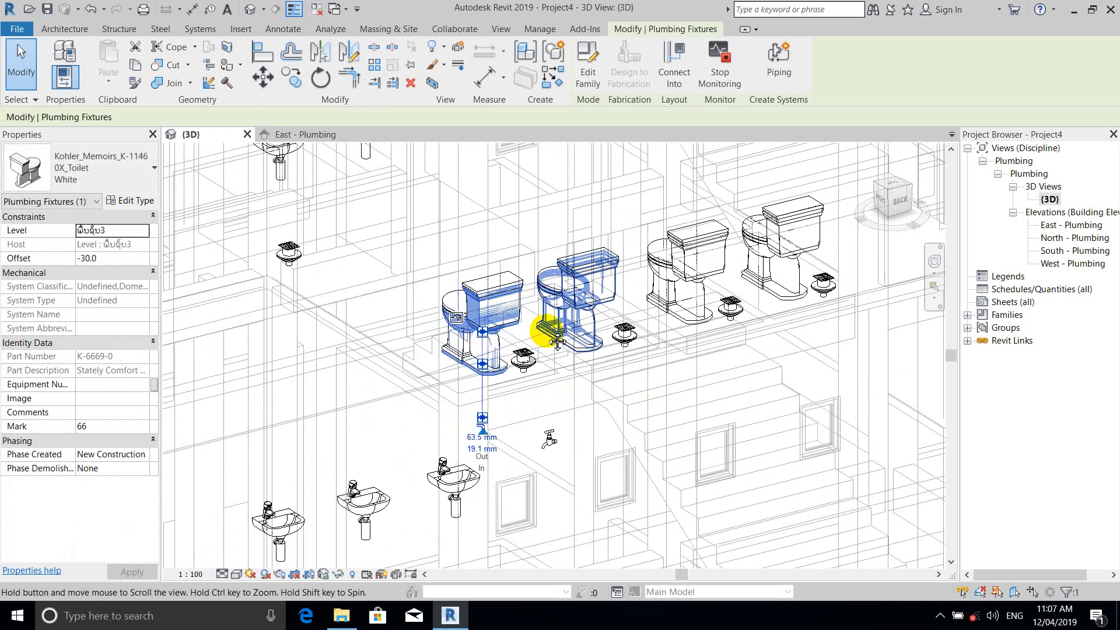
key("Escape")
scroll(590, 362, "down", 6)
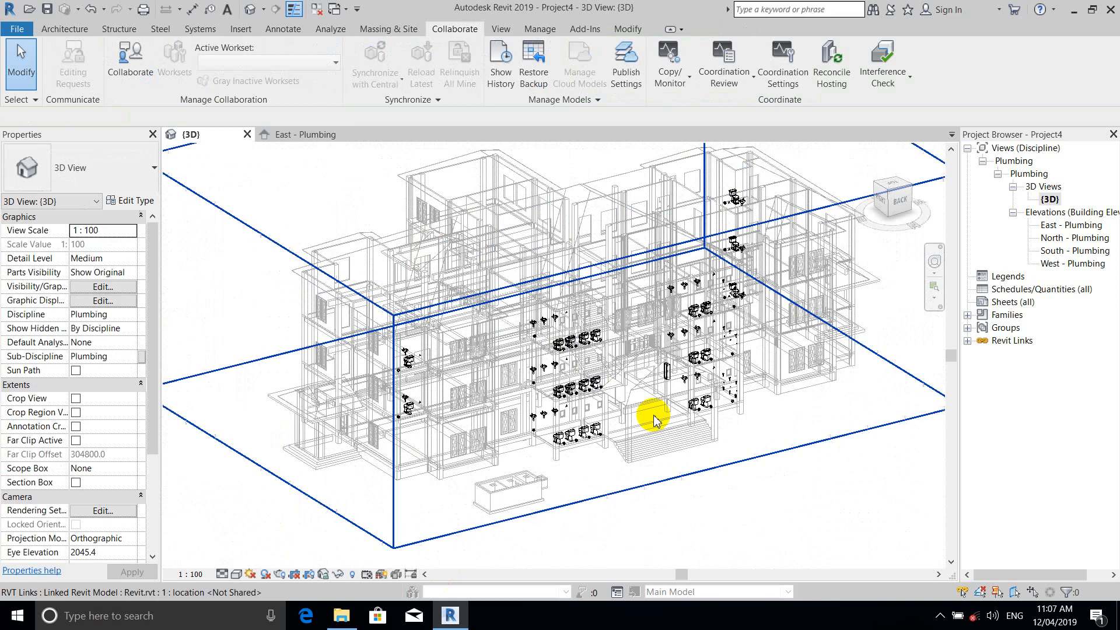
In the 3D view's visibility overrides, switch the Revit.rvt link's display settings from host view to Custom
key("g")
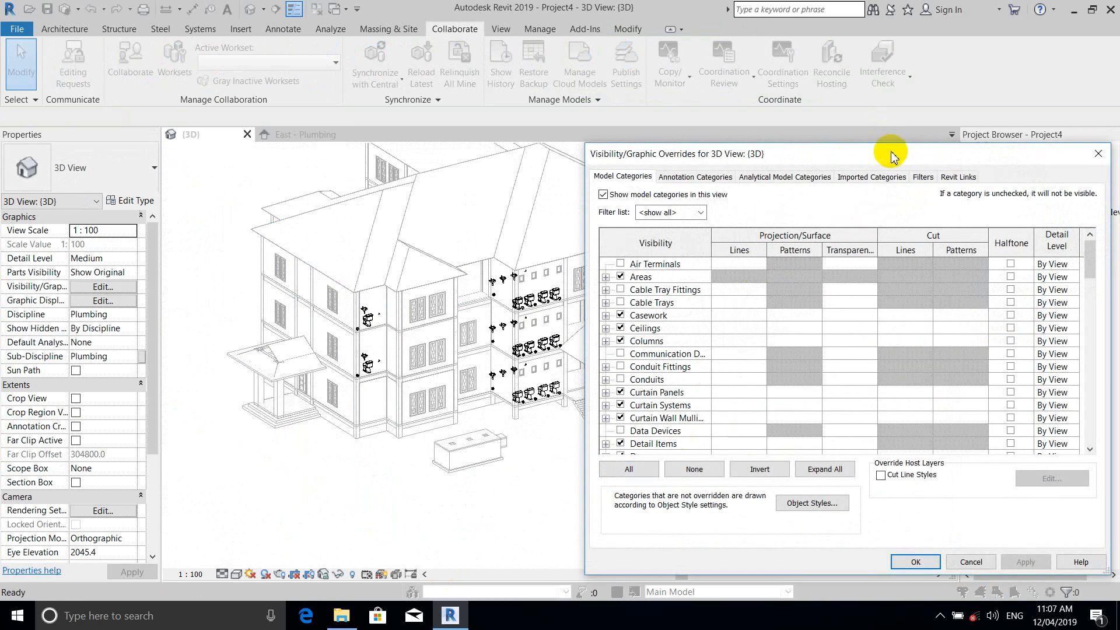
left_click_drag(891, 154, 712, 143)
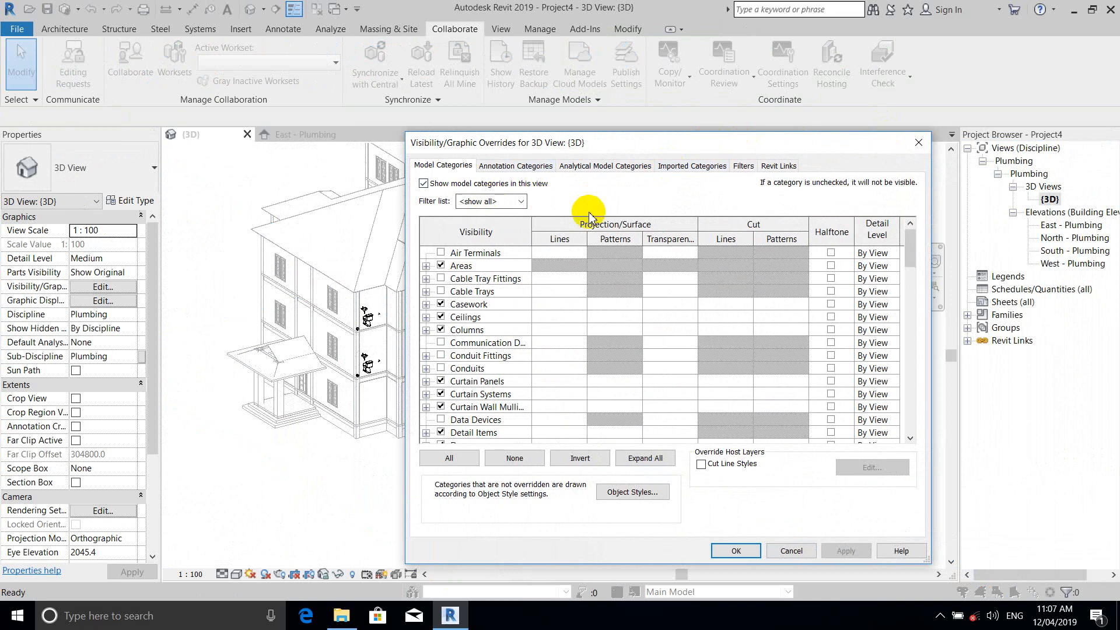
left_click(781, 166)
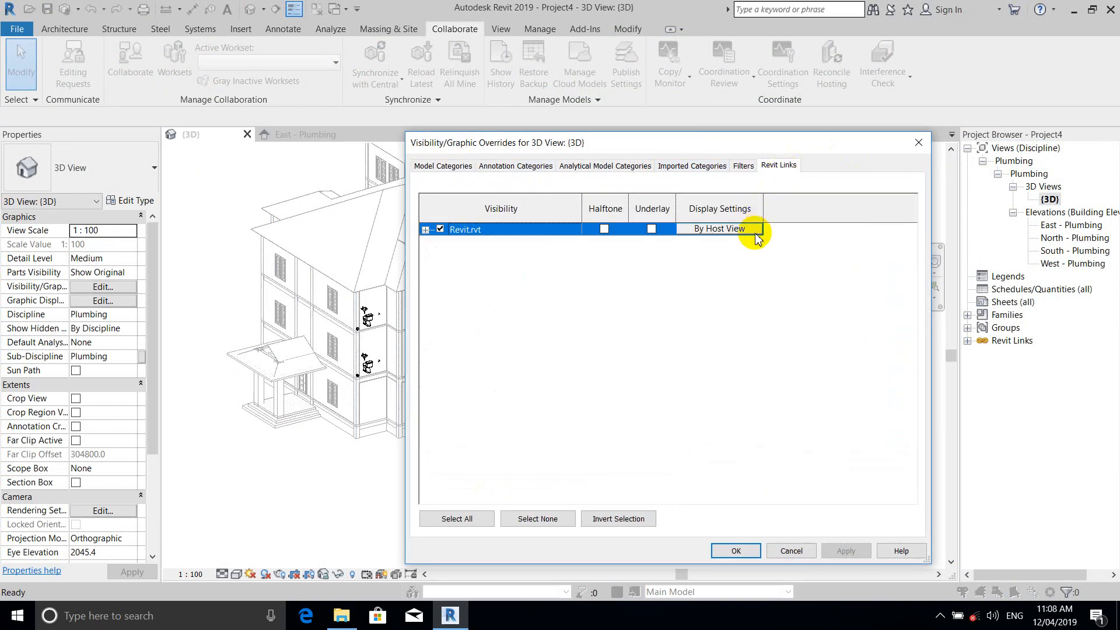
left_click(729, 231)
left_click(755, 231)
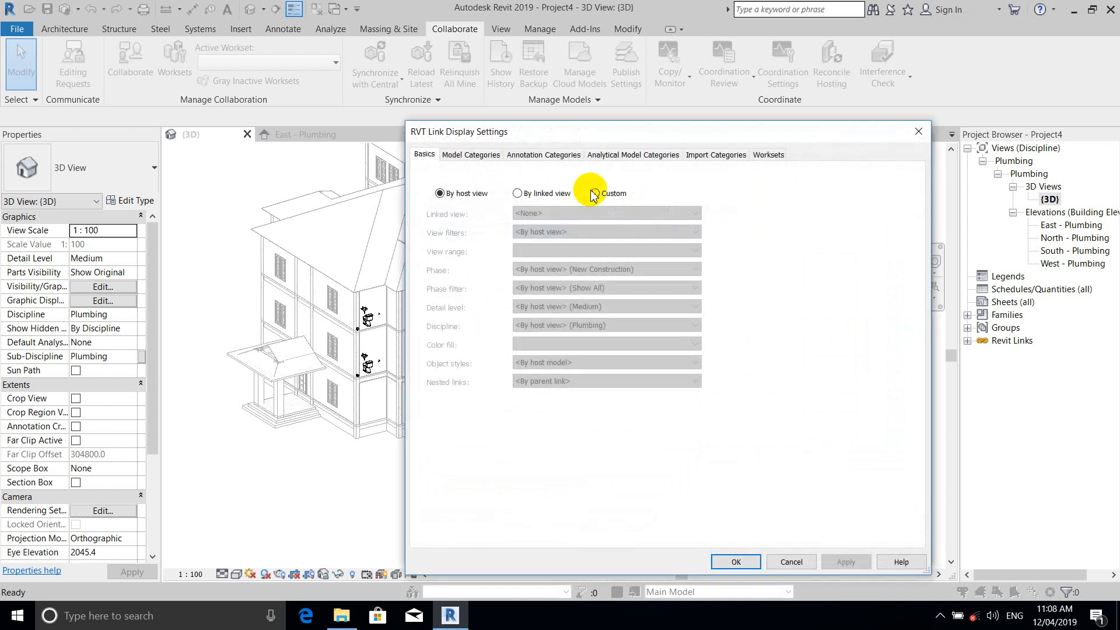
left_click(595, 194)
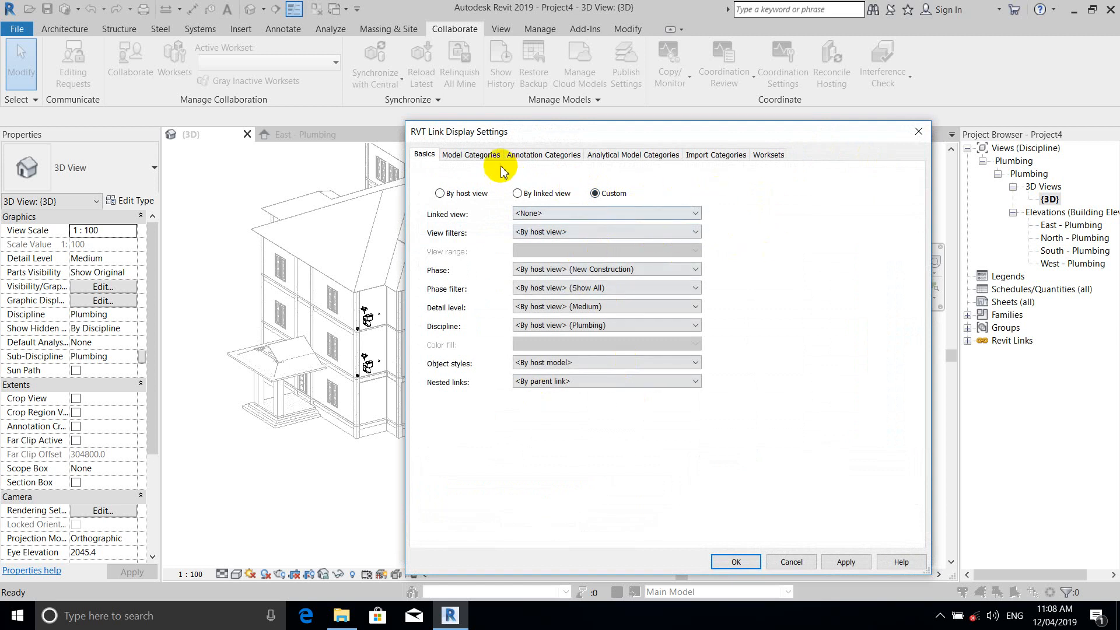
Set the link's model categories to Custom, hide its Plumbing Fixtures category, and apply the overrides to the 3D view
left_click(475, 155)
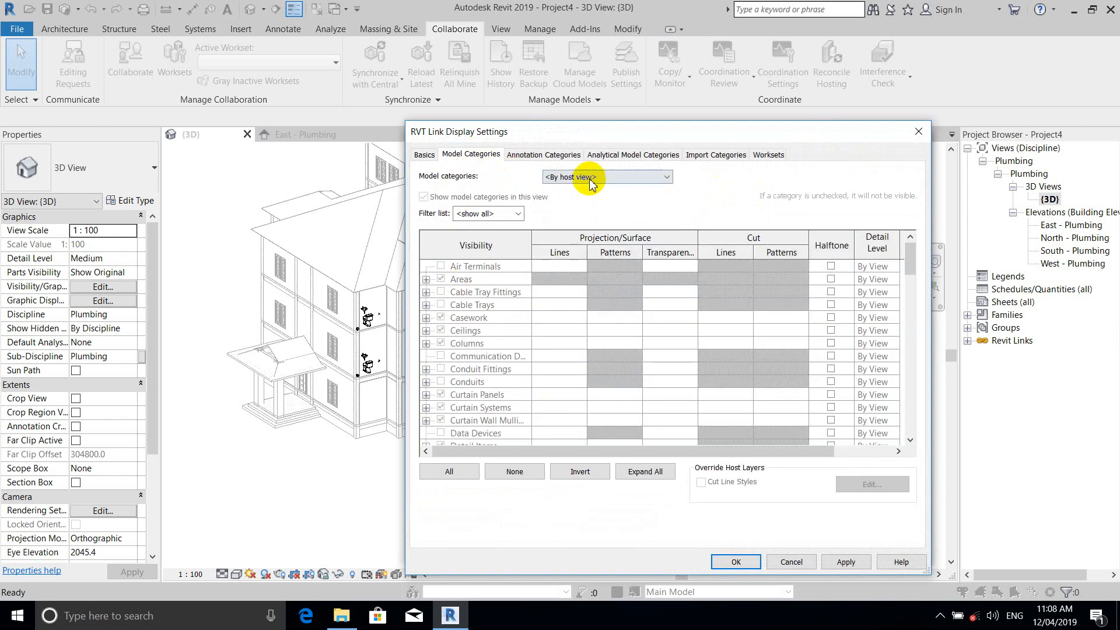
left_click(641, 177)
left_click(583, 202)
scroll(507, 313, "down", 2)
scroll(507, 313, "down", 9)
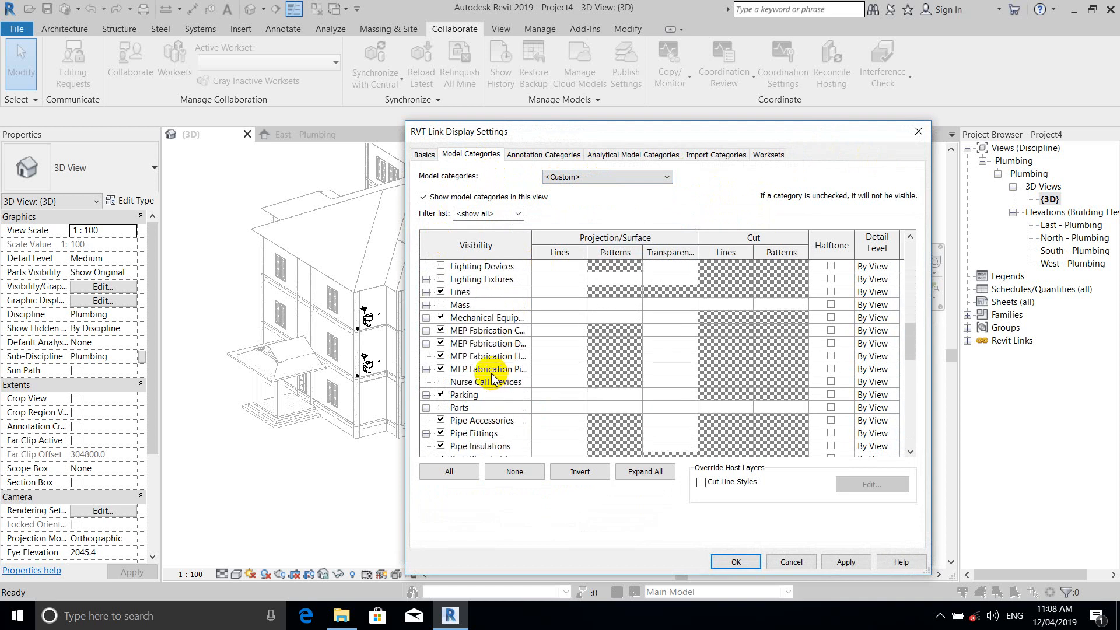
scroll(492, 378, "down", 1)
scroll(500, 383, "down", 1)
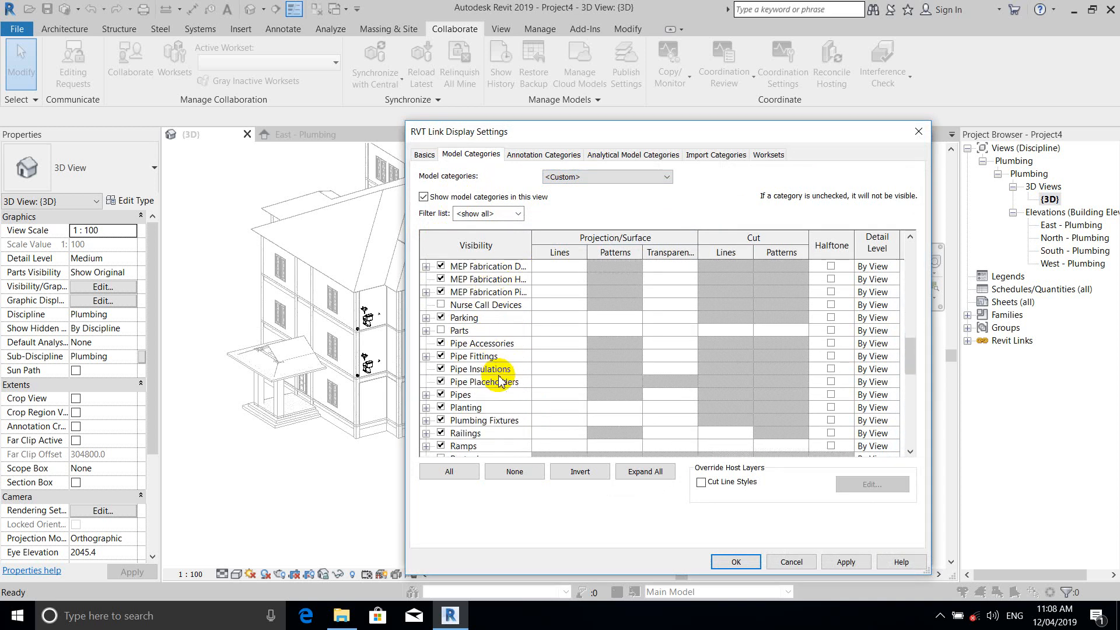
left_click(442, 421)
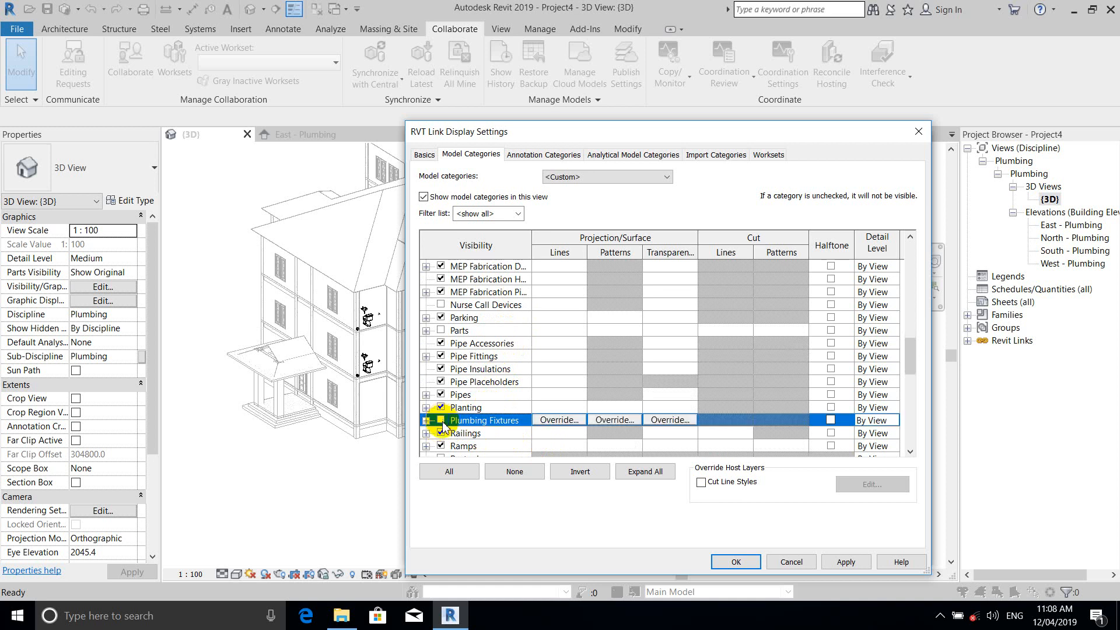
left_click(736, 561)
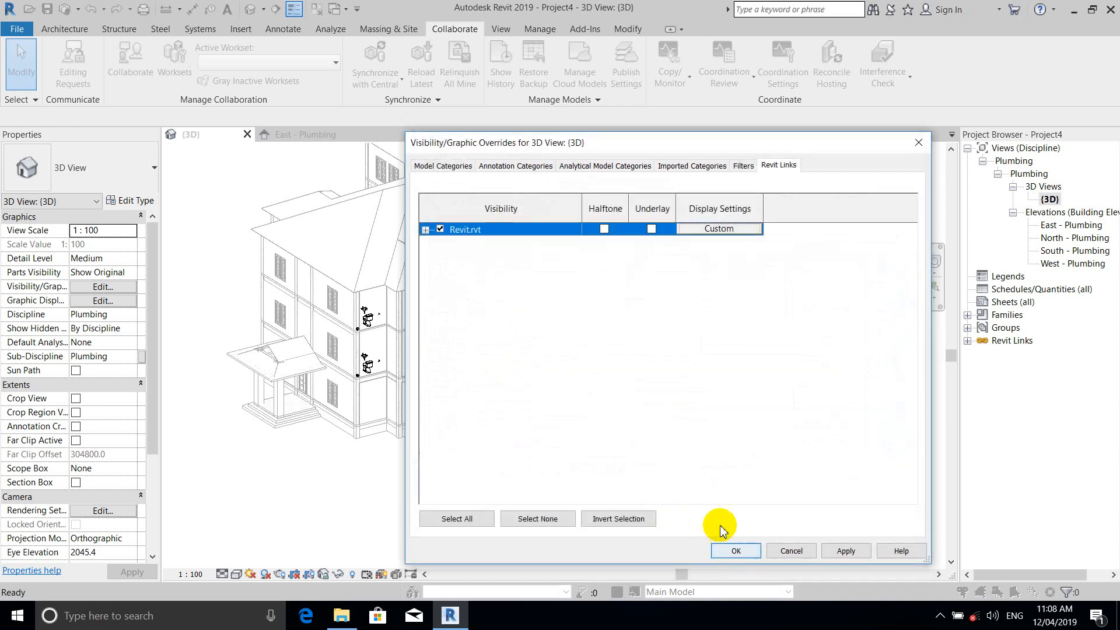
left_click(736, 551)
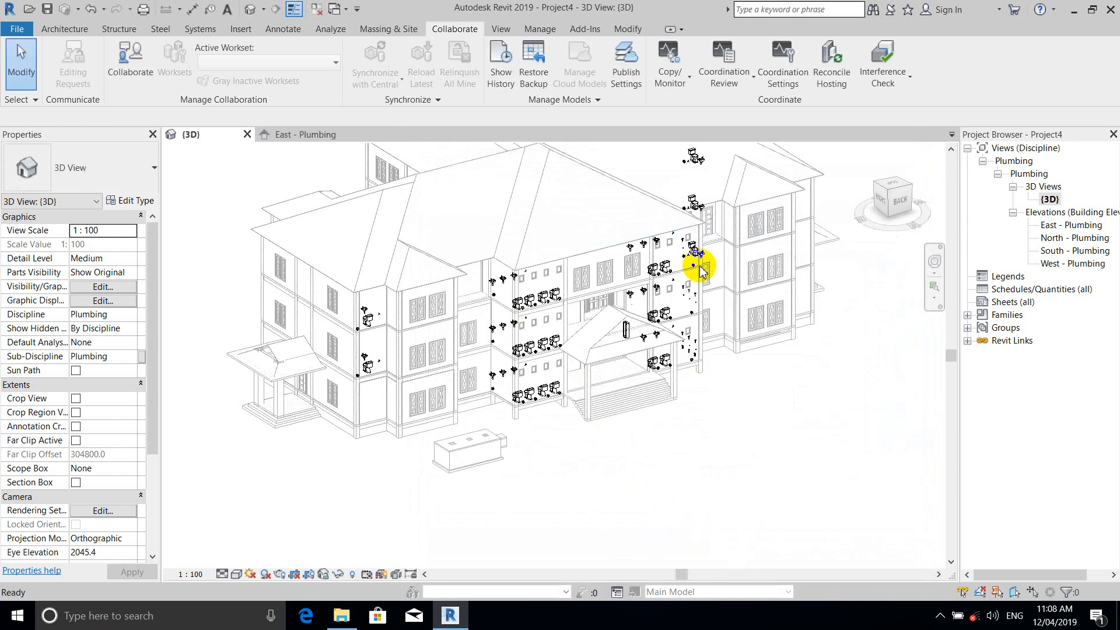
Inspect one of the paired toilets up close to check that only the copied fixture remains displayed
scroll(695, 258, "up", 3)
scroll(665, 286, "up", 5)
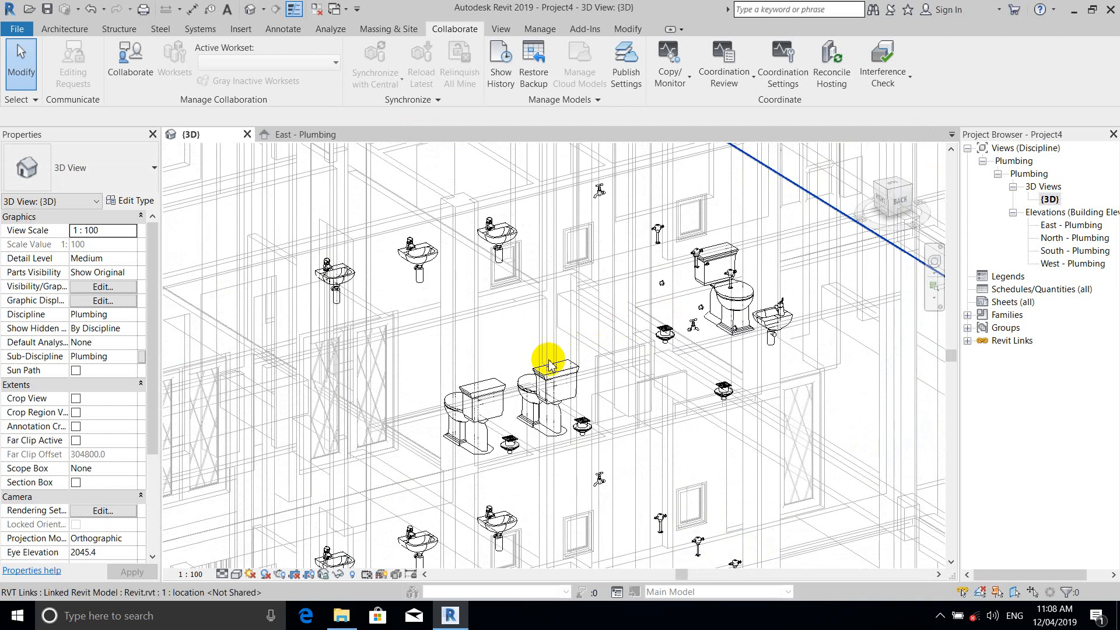
left_click(486, 386)
scroll(513, 385, "up", 4)
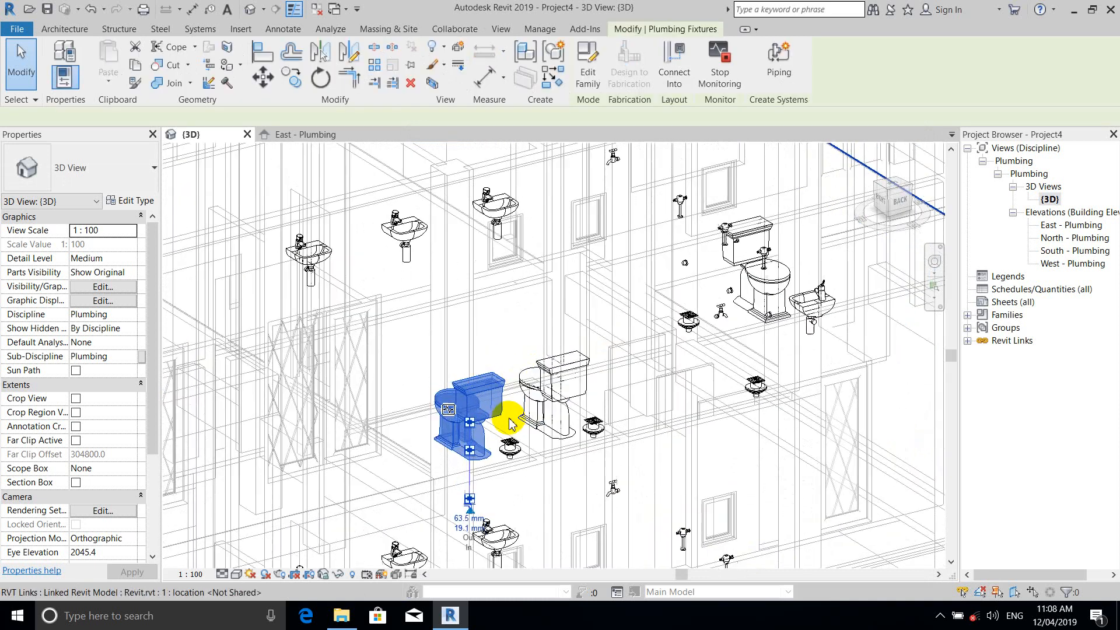
scroll(607, 239, "up", 5)
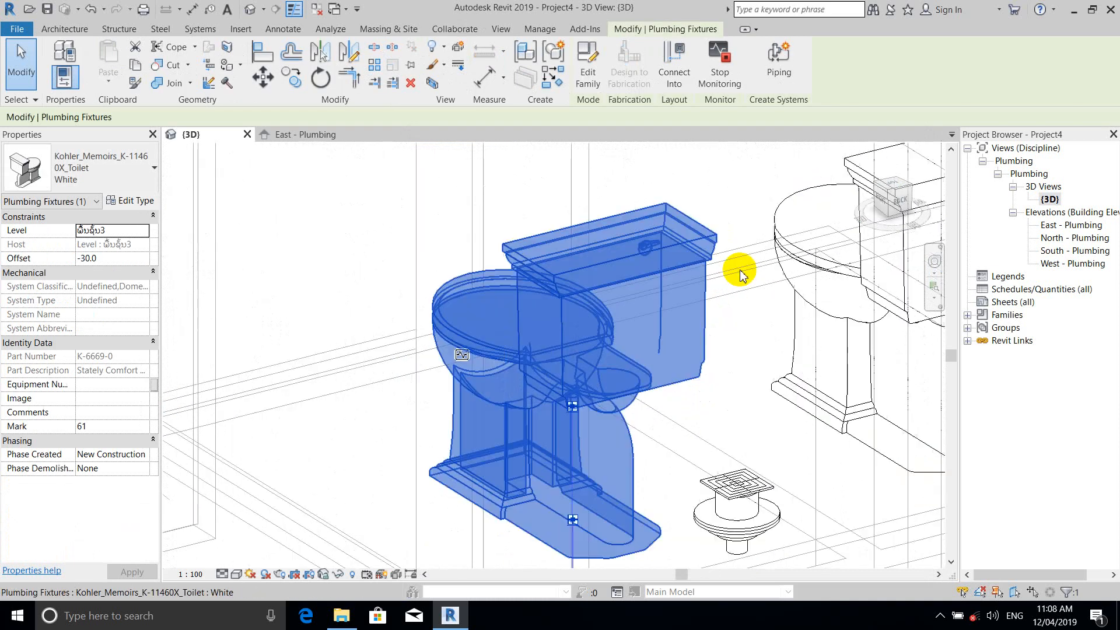
scroll(677, 458, "down", 5)
scroll(684, 461, "down", 6)
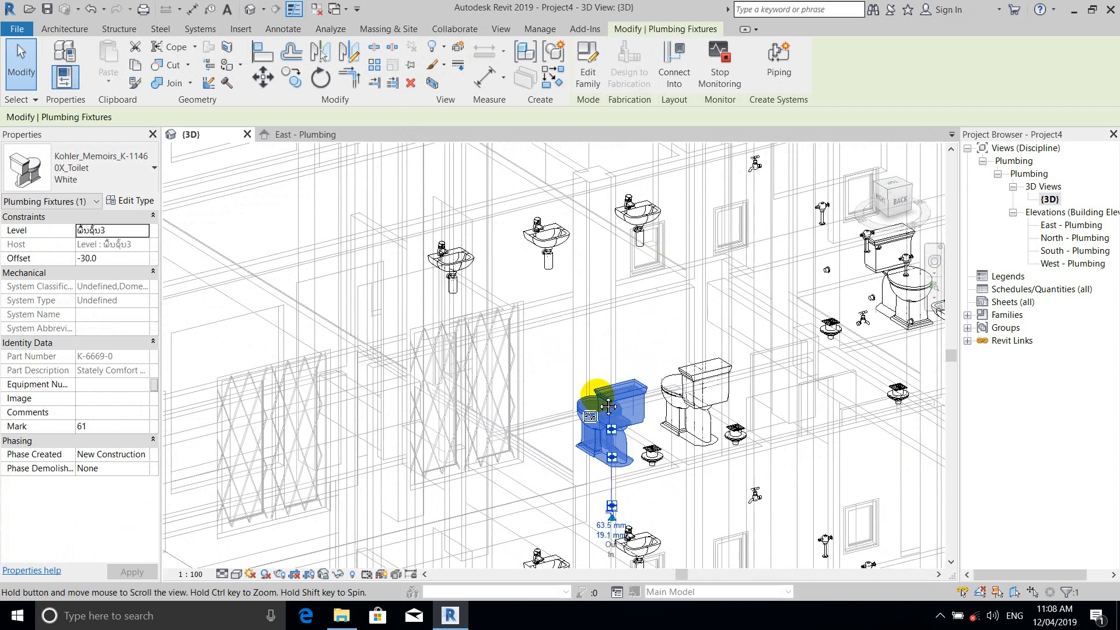
Check the properties of a copied rectangular floor drain and a water tap, and review the whole building
scroll(583, 327, "up", 7)
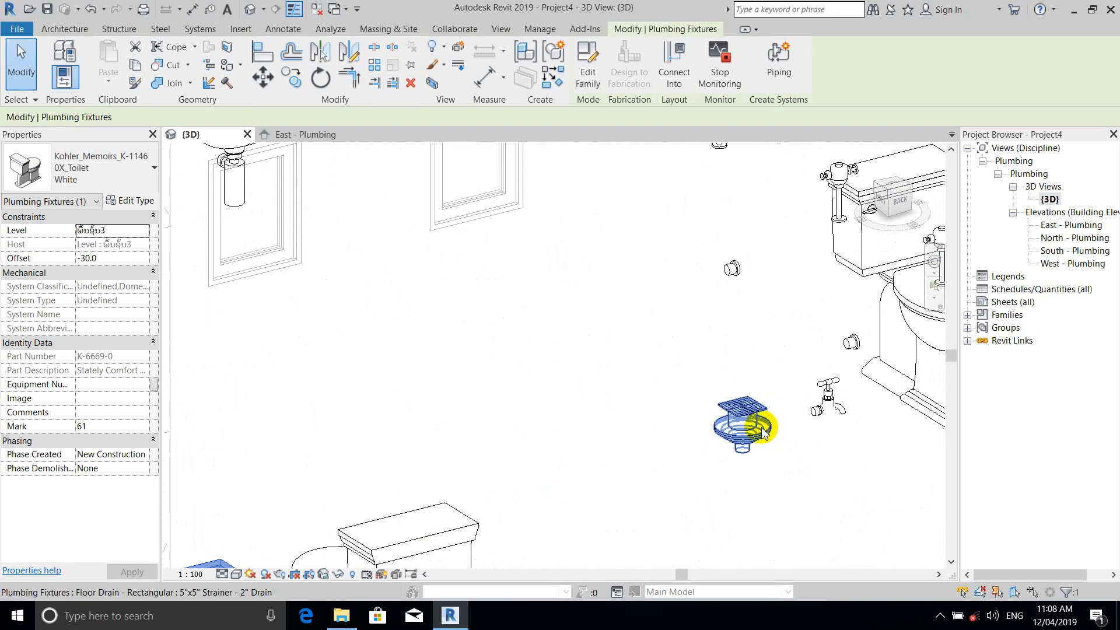
left_click(745, 440)
scroll(647, 362, "down", 2)
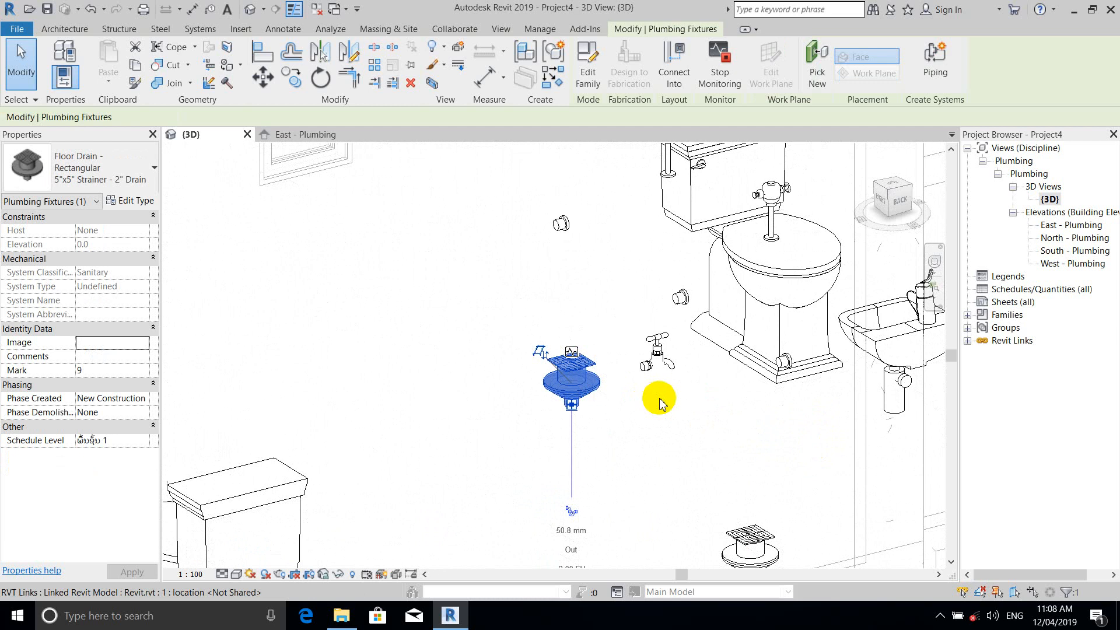
left_click(665, 355)
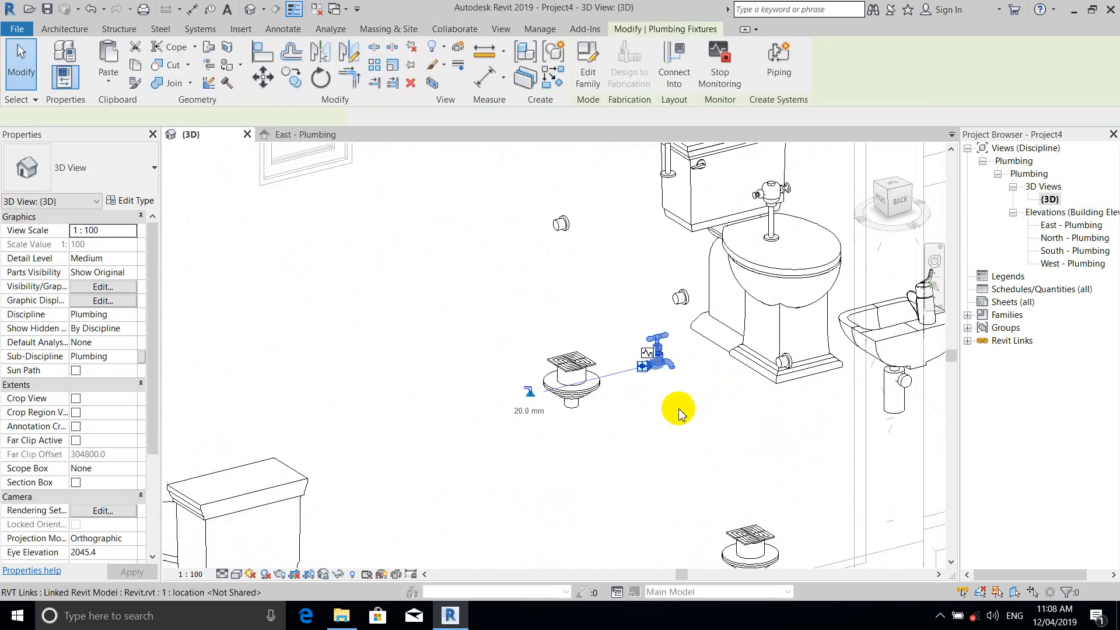
scroll(653, 379, "down", 6)
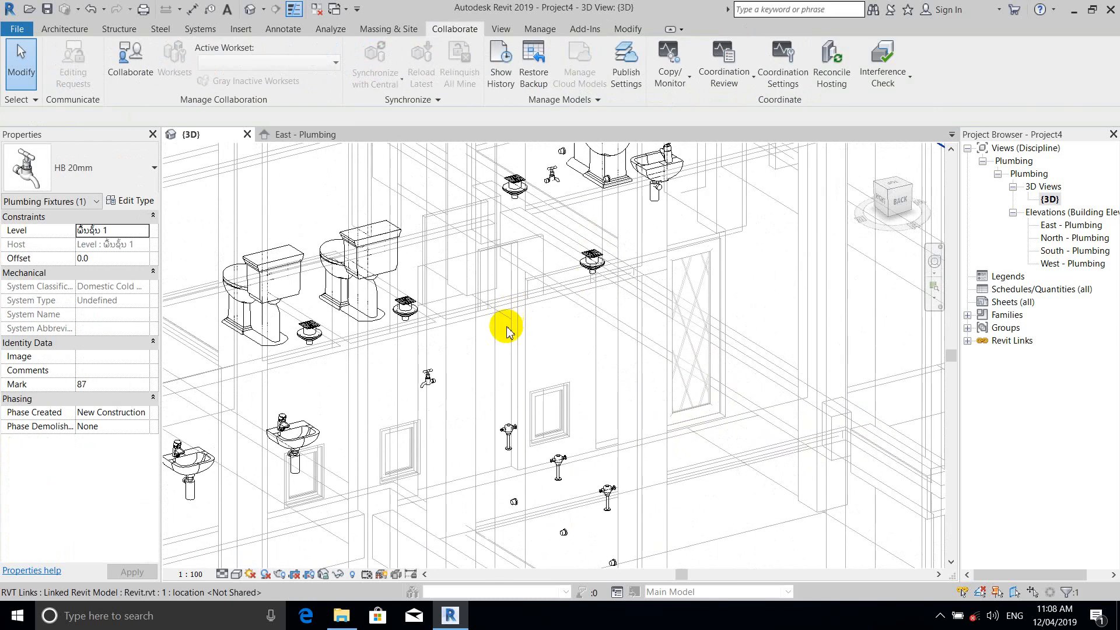
middle_click_drag(592, 273, 605, 195)
scroll(588, 329, "down", 3)
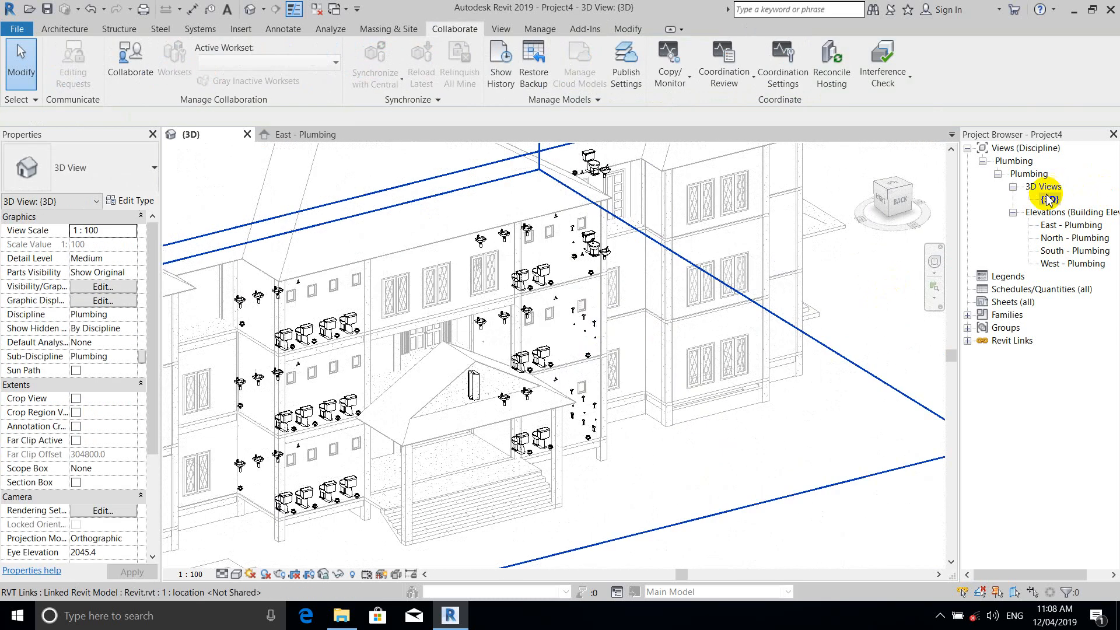
scroll(700, 285, "down", 5)
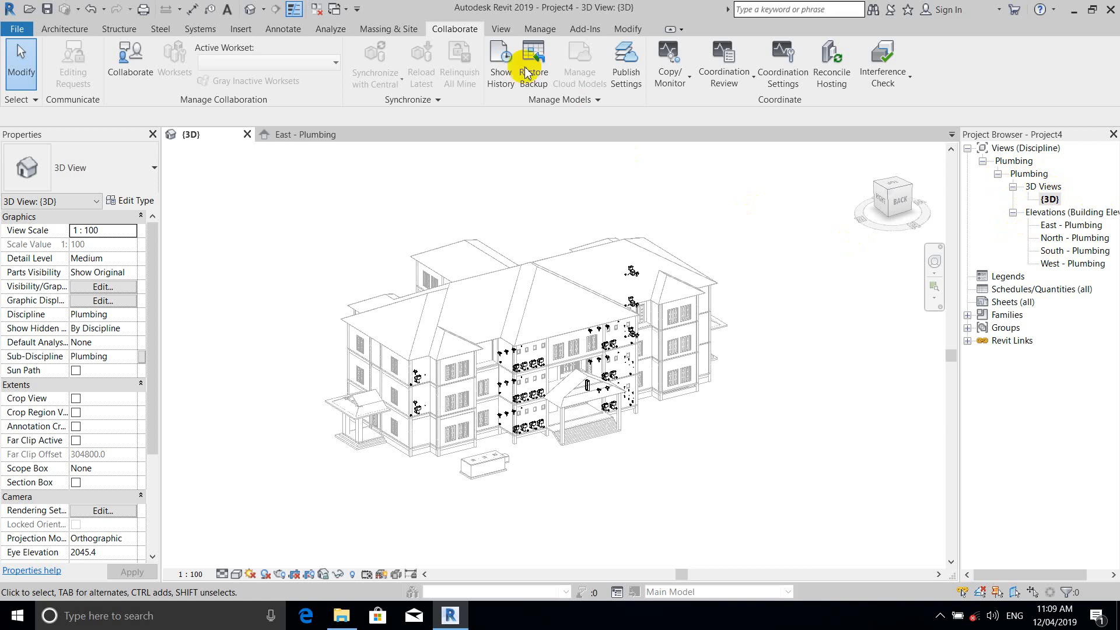
Create floor plan views for all the listed levels and expand the Floor Plans group in the project's view list
left_click(504, 33)
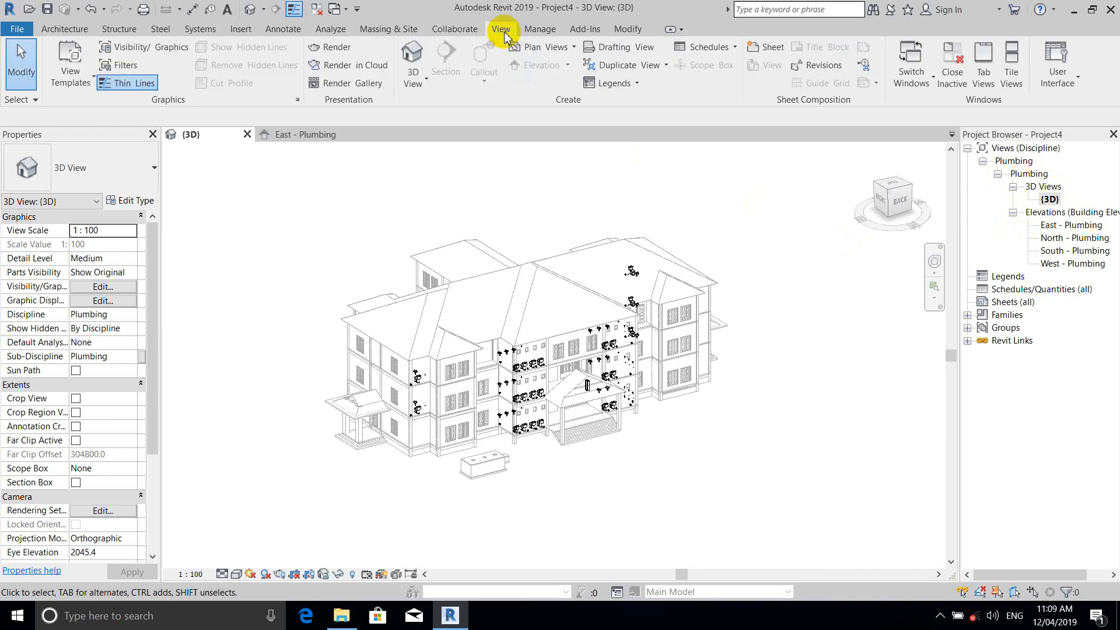
left_click(548, 52)
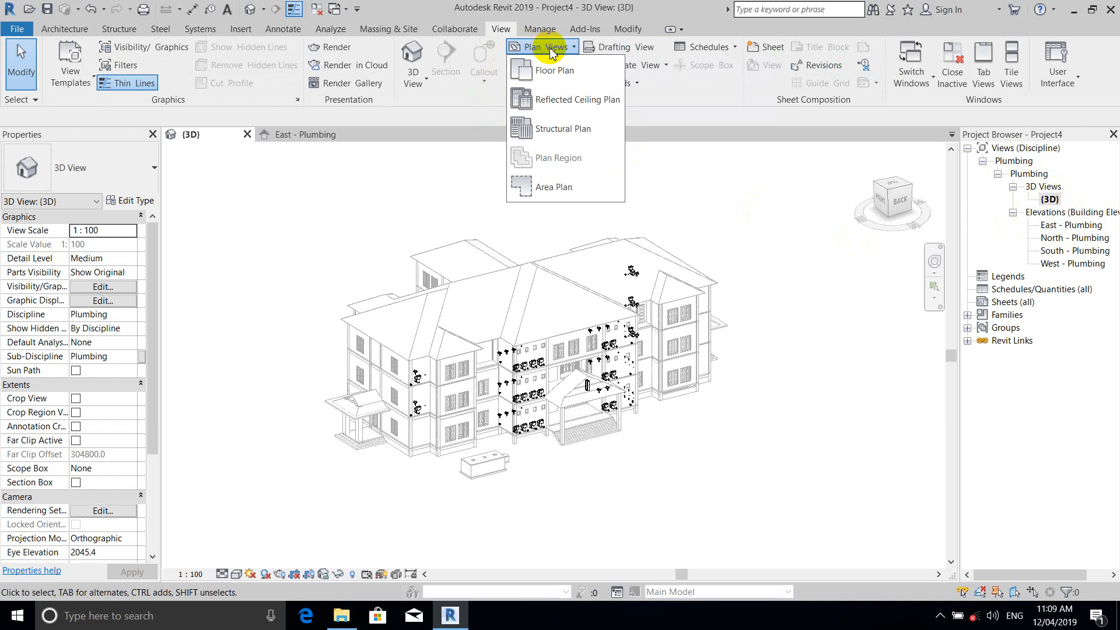
left_click(575, 76)
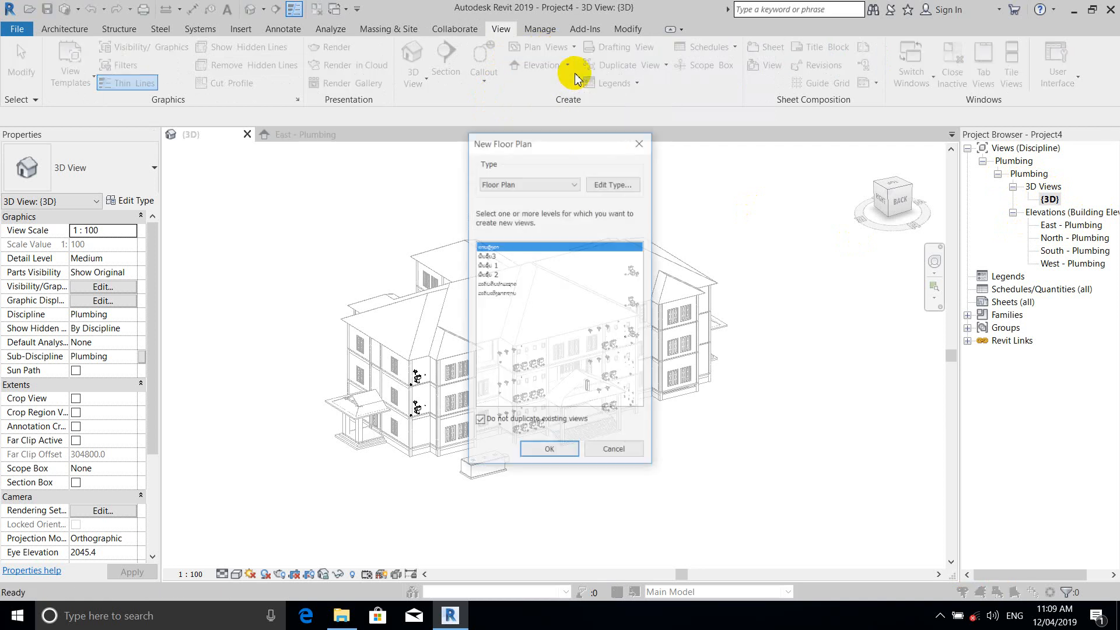
left_click(505, 256)
left_click(499, 284)
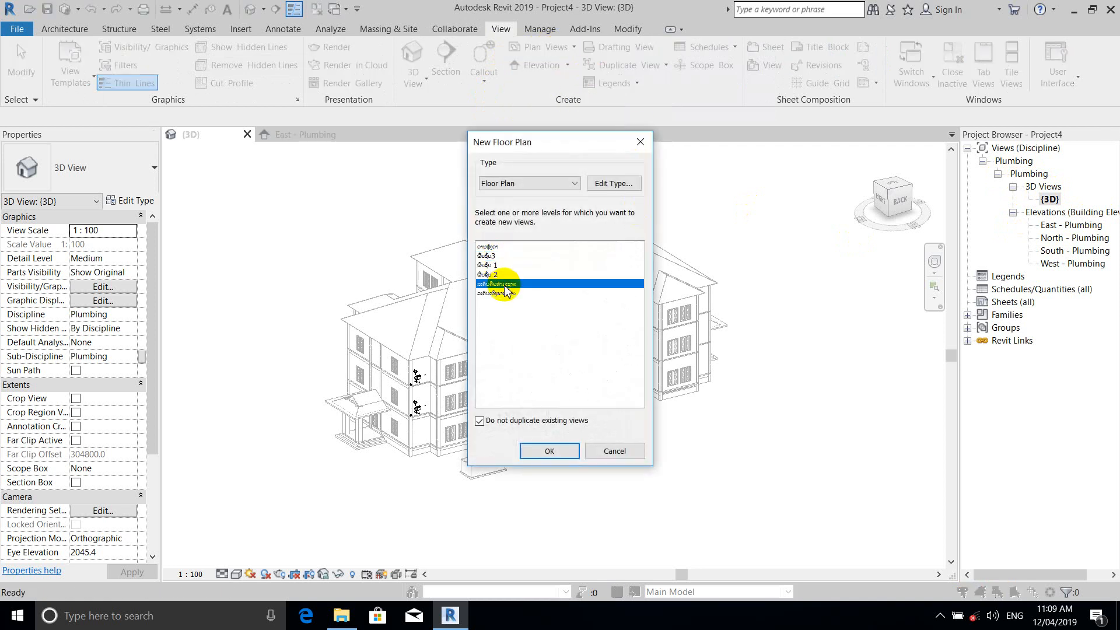
left_click(501, 246)
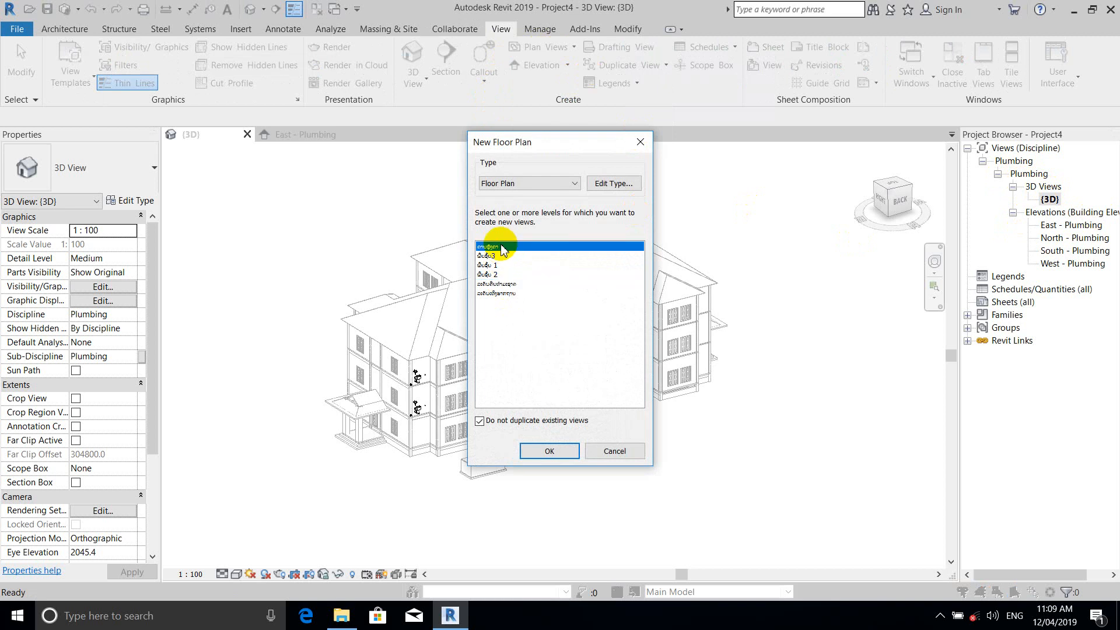
left_click(513, 293, "shift")
left_click(559, 450)
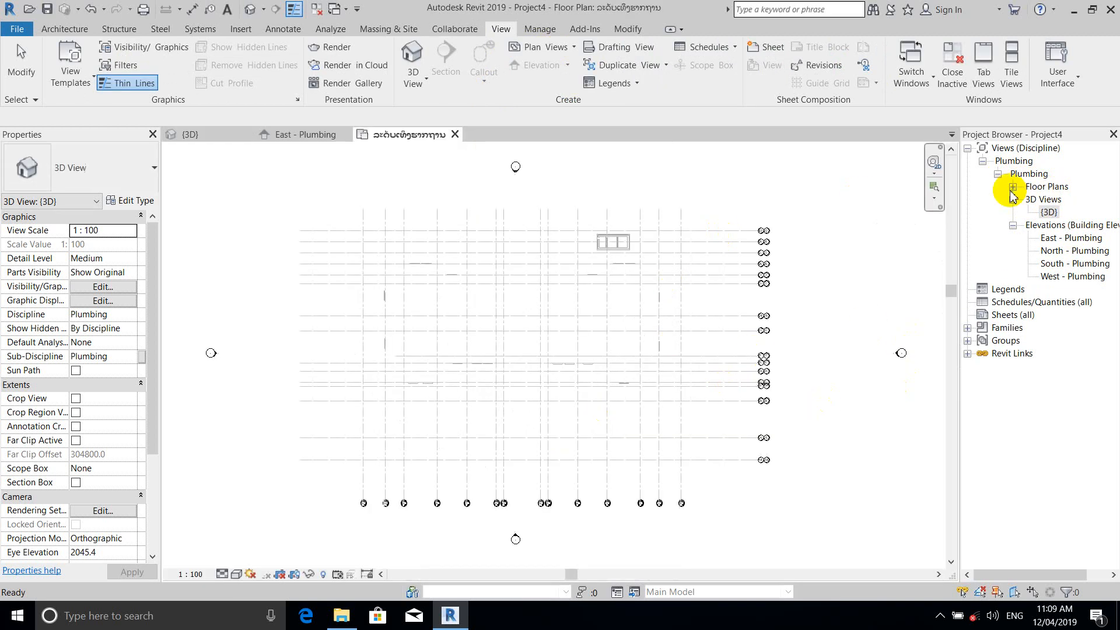
left_click(1015, 187)
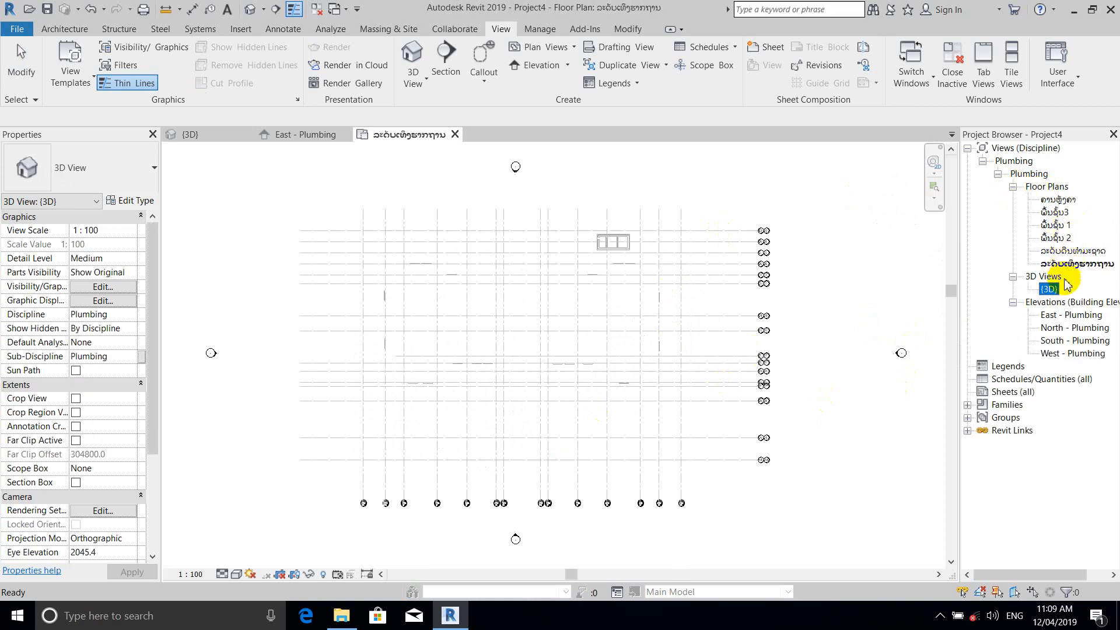
Open the ພື້ນຊັ້ນ 1 and ພື້ນຊັ້ນ 2 floor plans and examine their toilet rooms and the doubled grid bubbles
double_click(1056, 226)
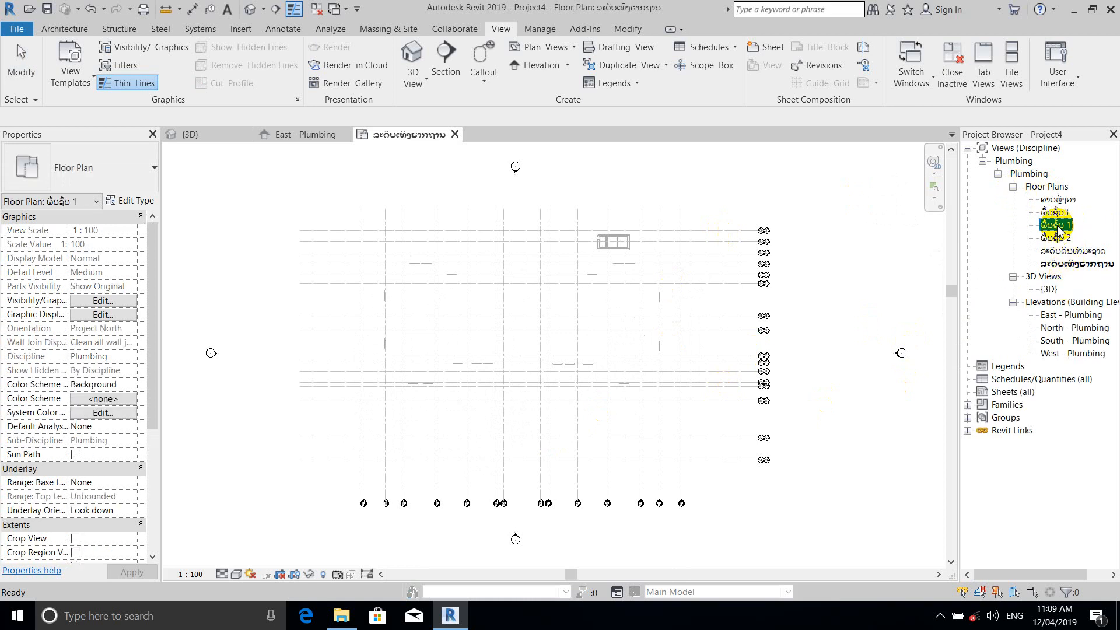
scroll(554, 274, "up", 5)
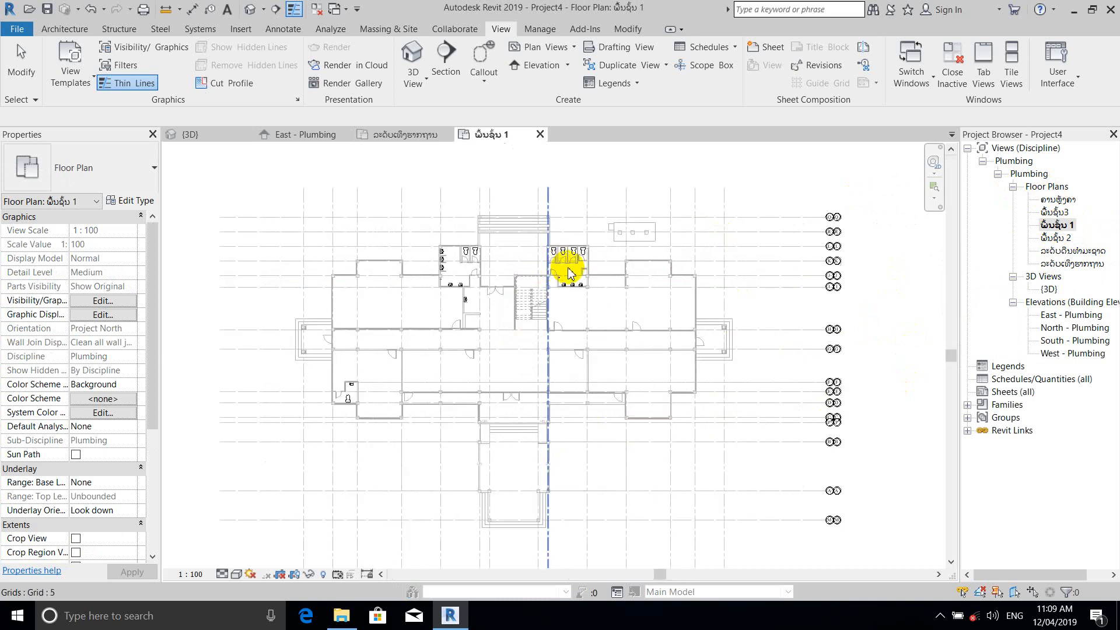
double_click(1052, 238)
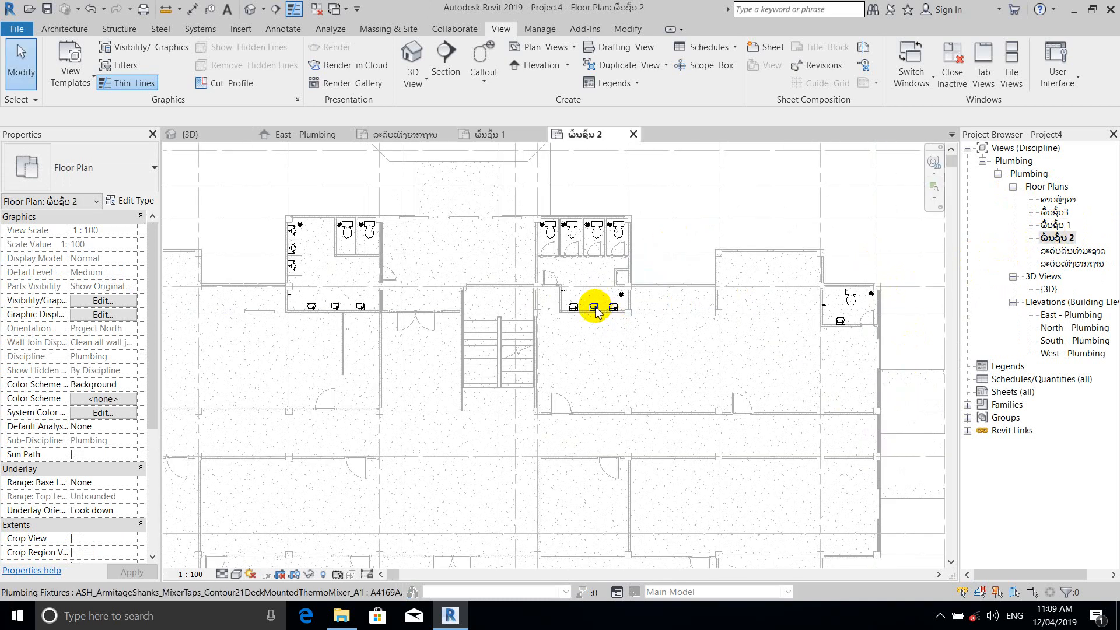
scroll(619, 255, "down", 2)
scroll(750, 334, "down", 1)
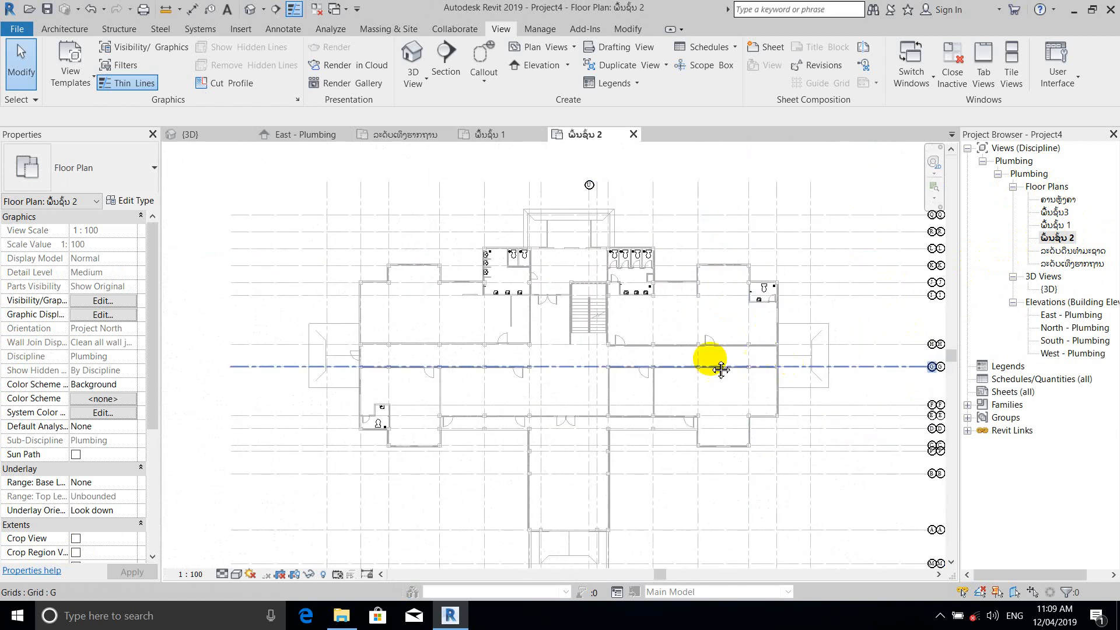
middle_click_drag(712, 360, 628, 359)
scroll(546, 252, "up", 3)
scroll(551, 250, "down", 5)
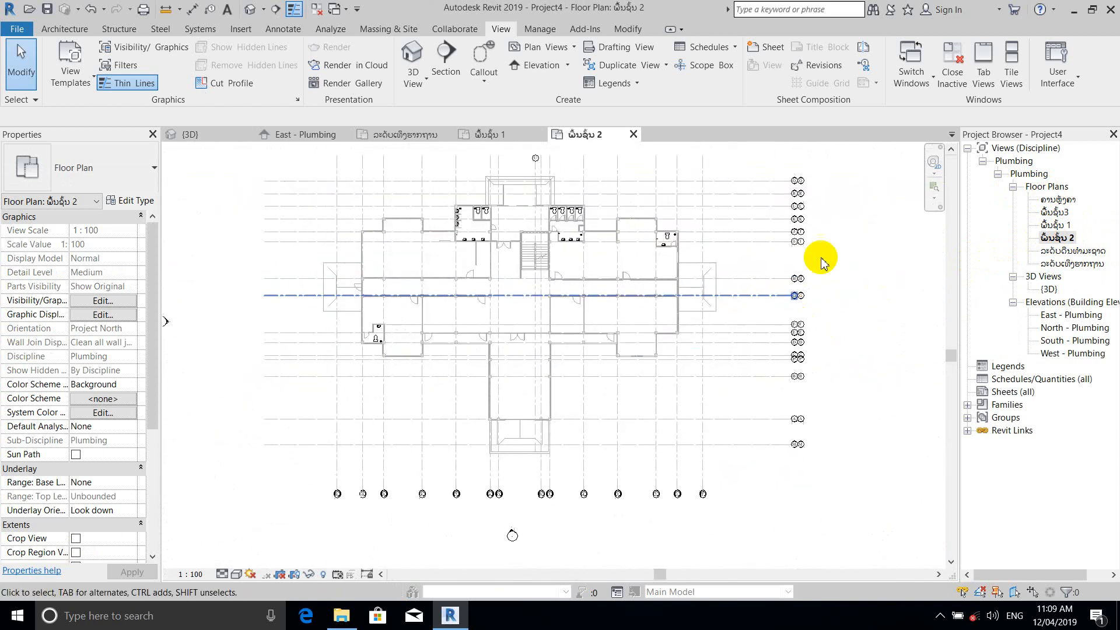
scroll(797, 196, "up", 4)
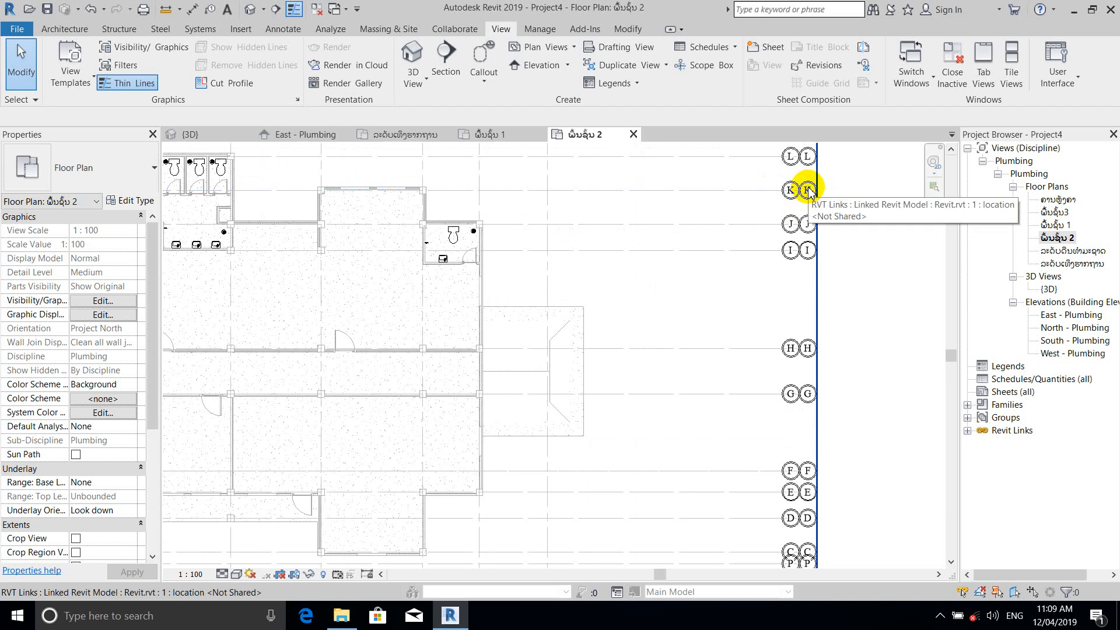
scroll(823, 280, "down", 5)
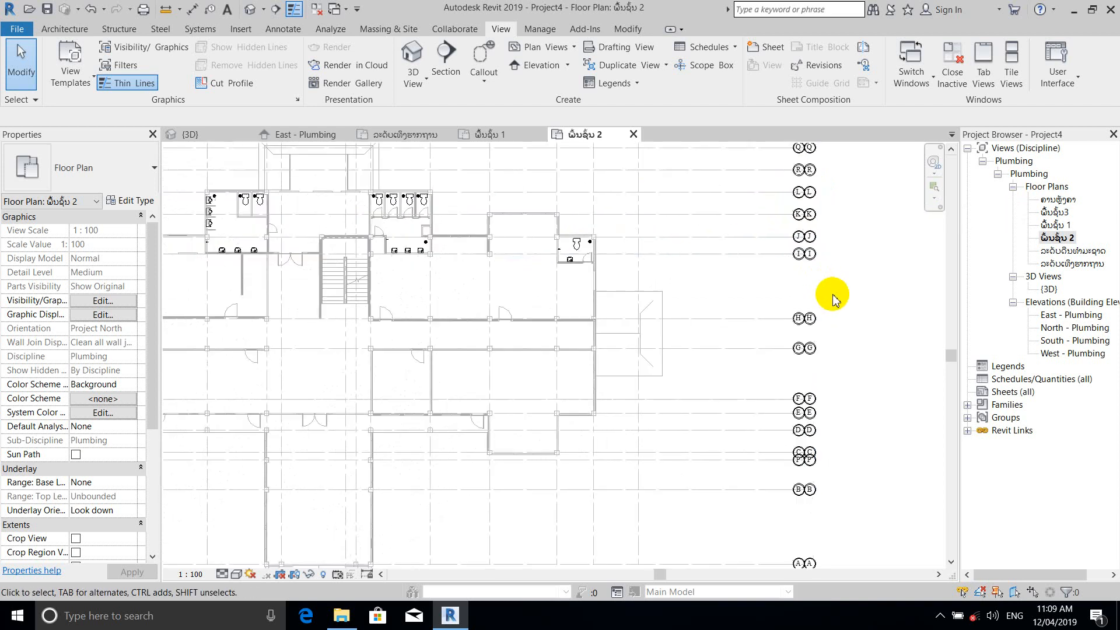
Return to the ພື້ນຊັ້ນ 1 floor plan and review its full layout and overlapping grid bubbles
double_click(1056, 225)
scroll(864, 268, "down", 4)
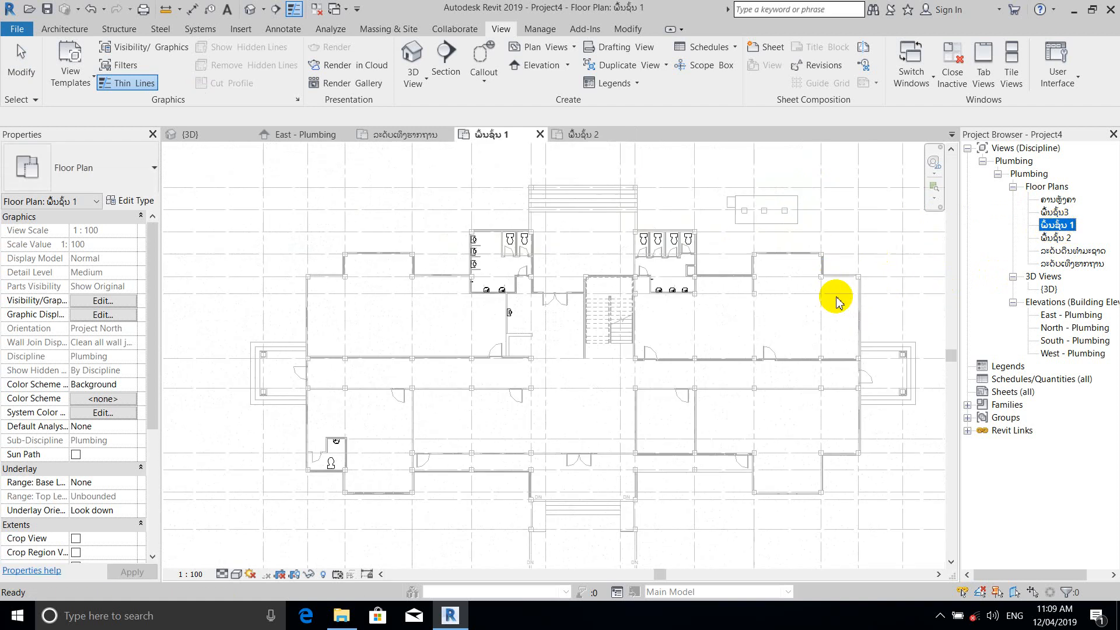
scroll(604, 324, "down", 1)
middle_click_drag(622, 340, 446, 336)
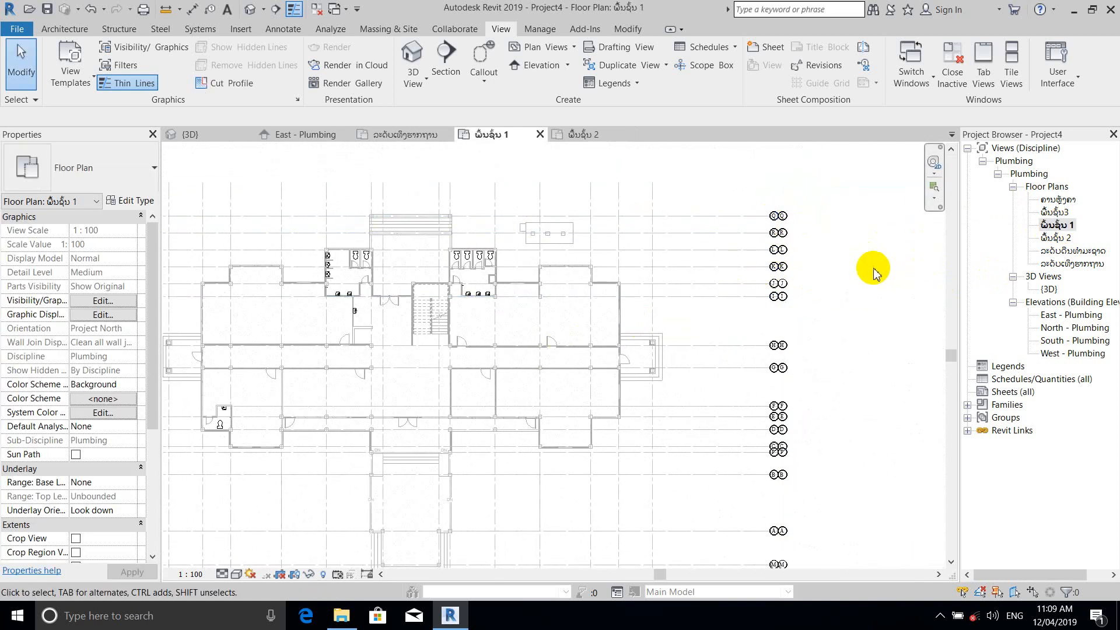
scroll(797, 276, "down", 1)
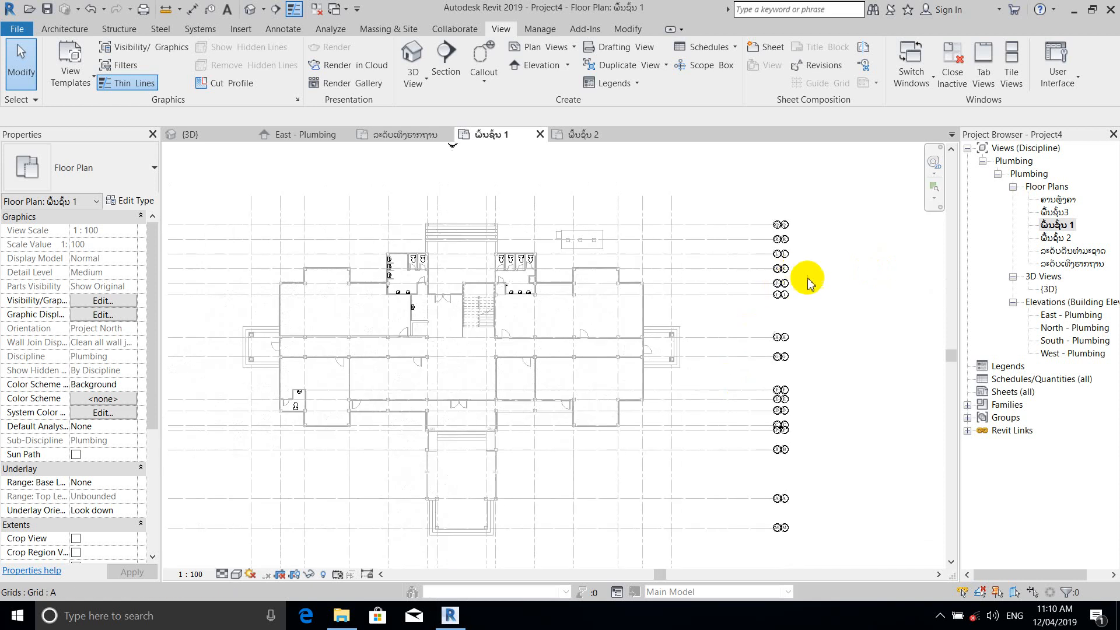
left_click(998, 175)
left_click(998, 175)
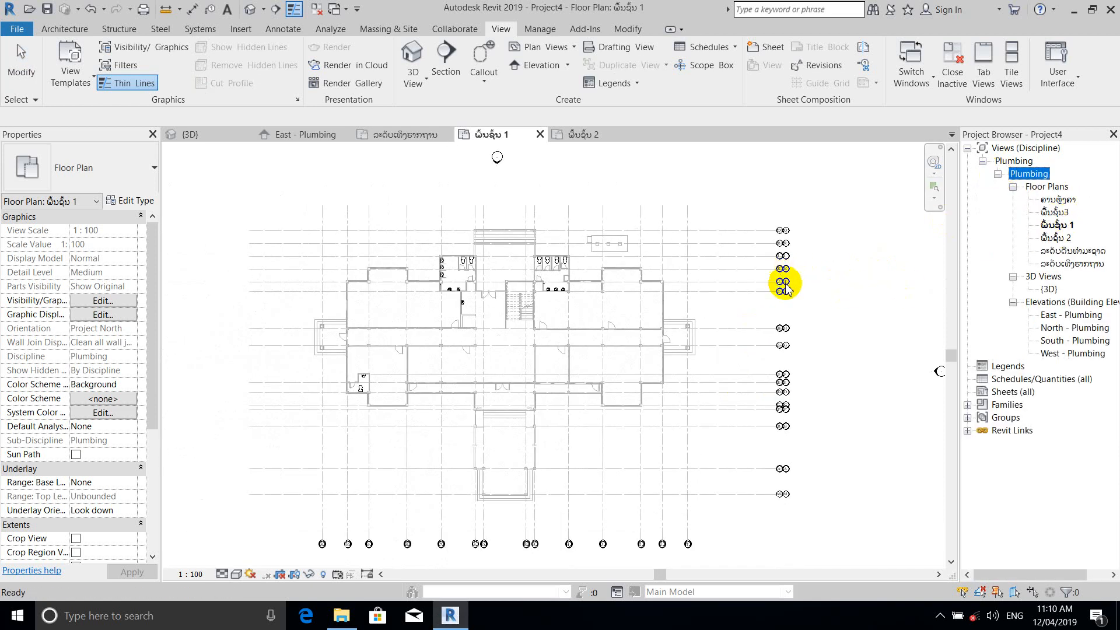
scroll(770, 315, "down", 2)
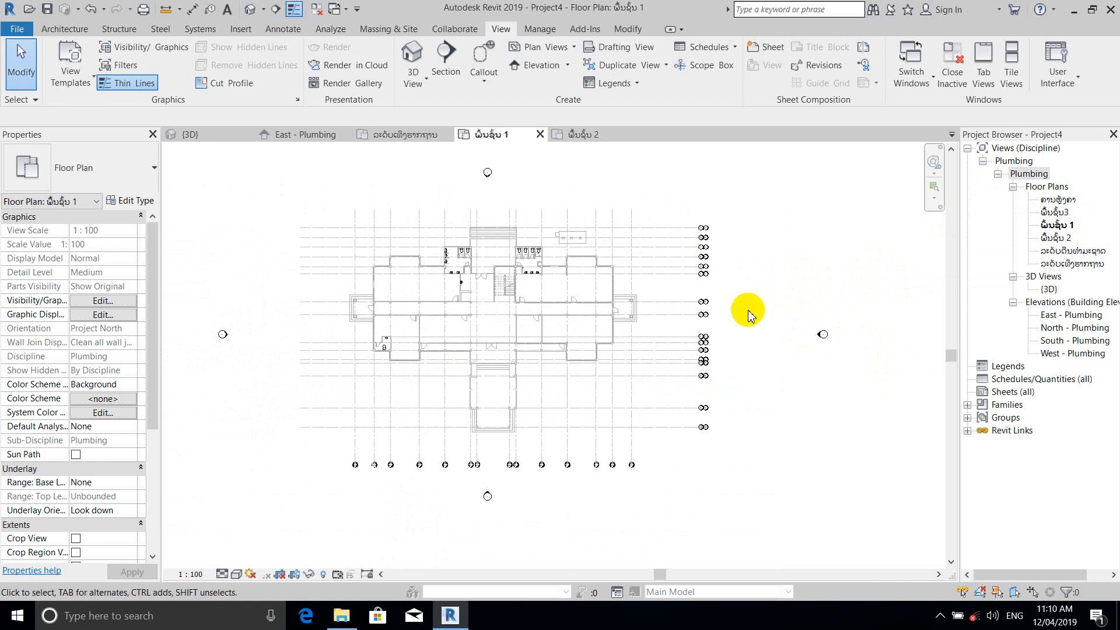
scroll(697, 254, "up", 2)
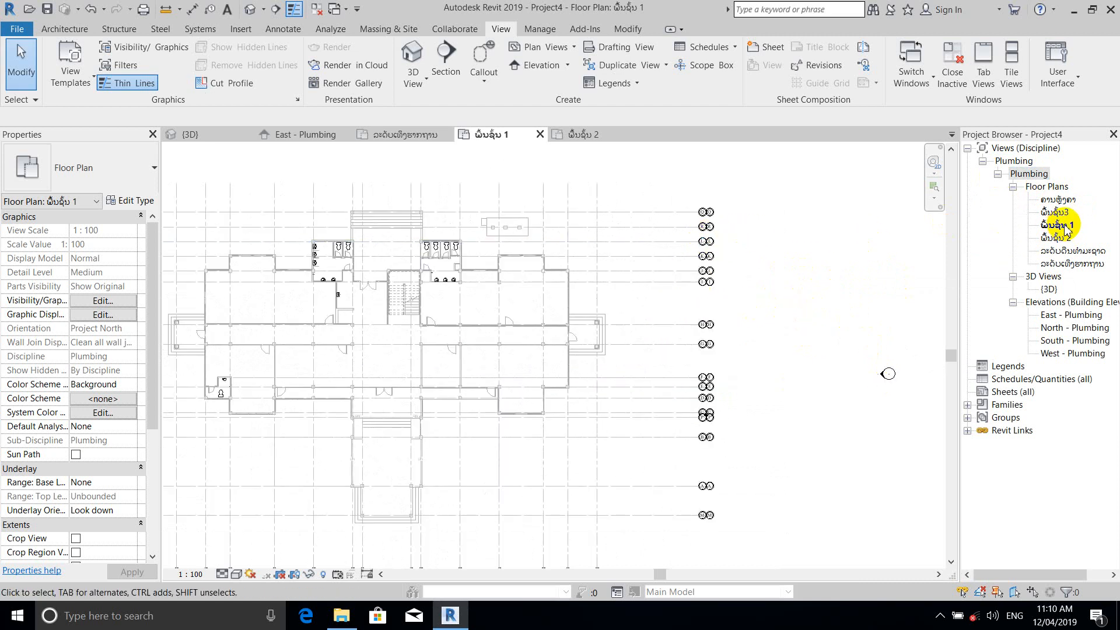
scroll(778, 313, "down", 3)
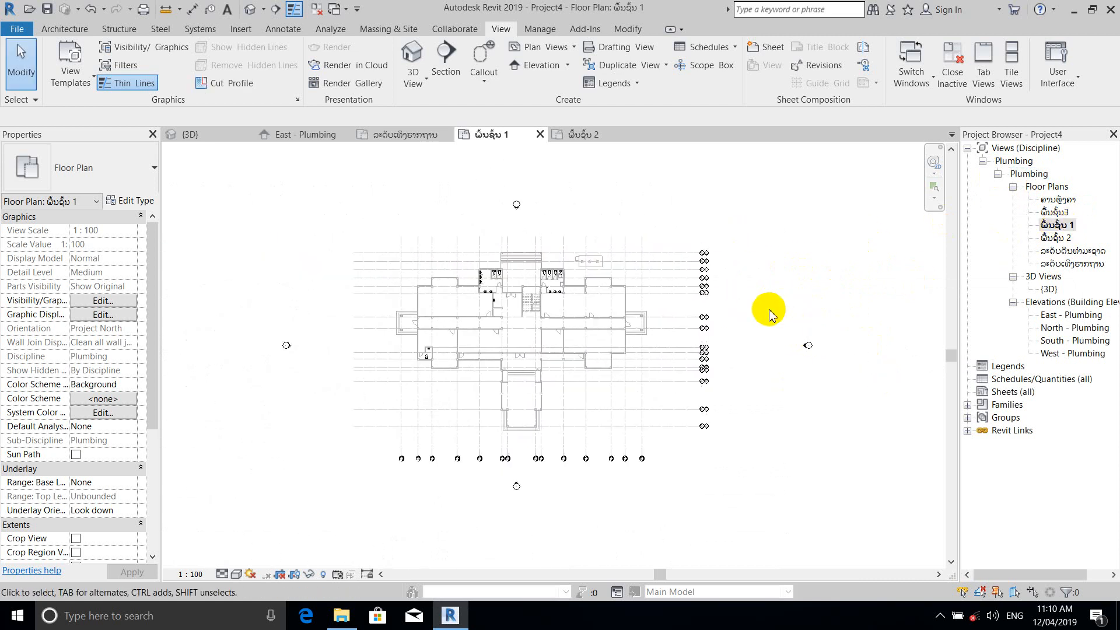
key("v")
key("v")
left_click(775, 166)
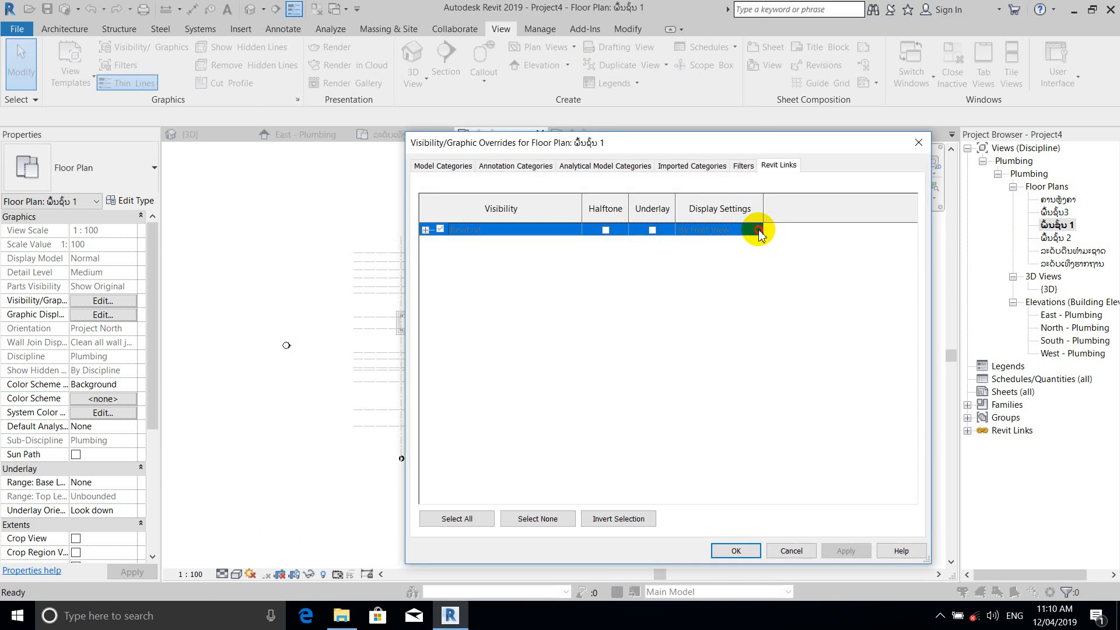
left_click(919, 142)
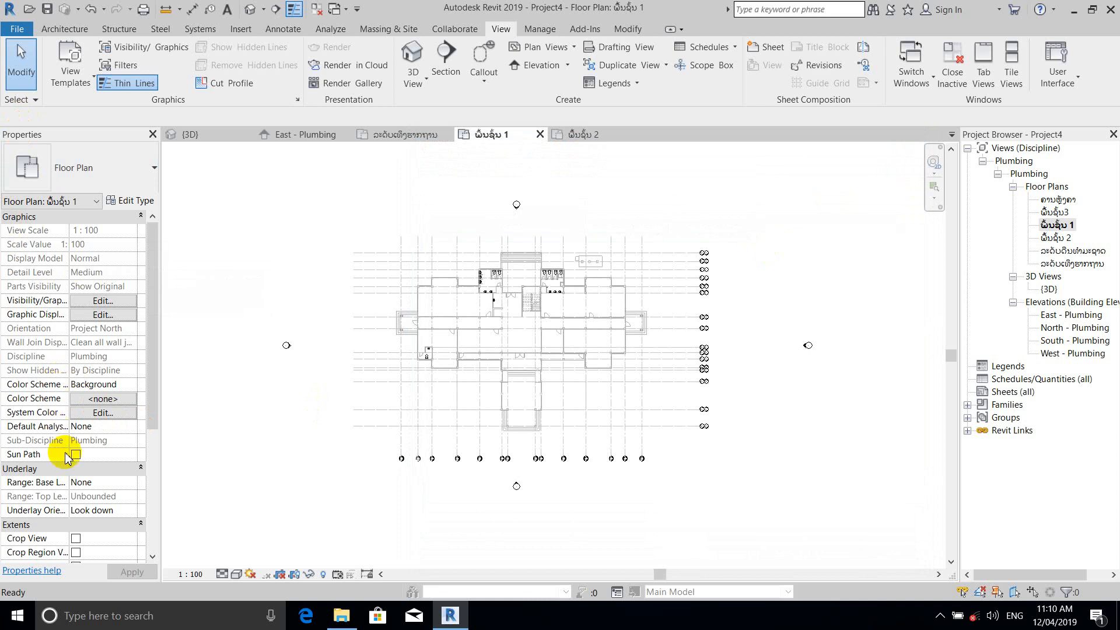
Remove the Plumbing Plan view template from the ພື້ນຊັ້ນ 1 floor plan by assigning <None>
scroll(67, 457, "down", 5)
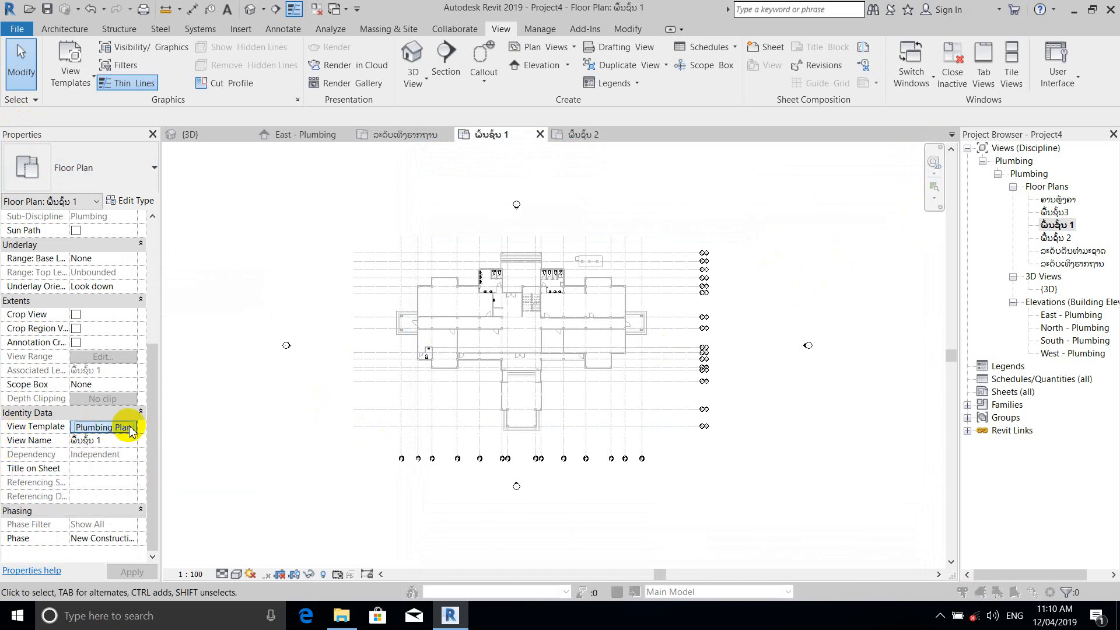
left_click(104, 427)
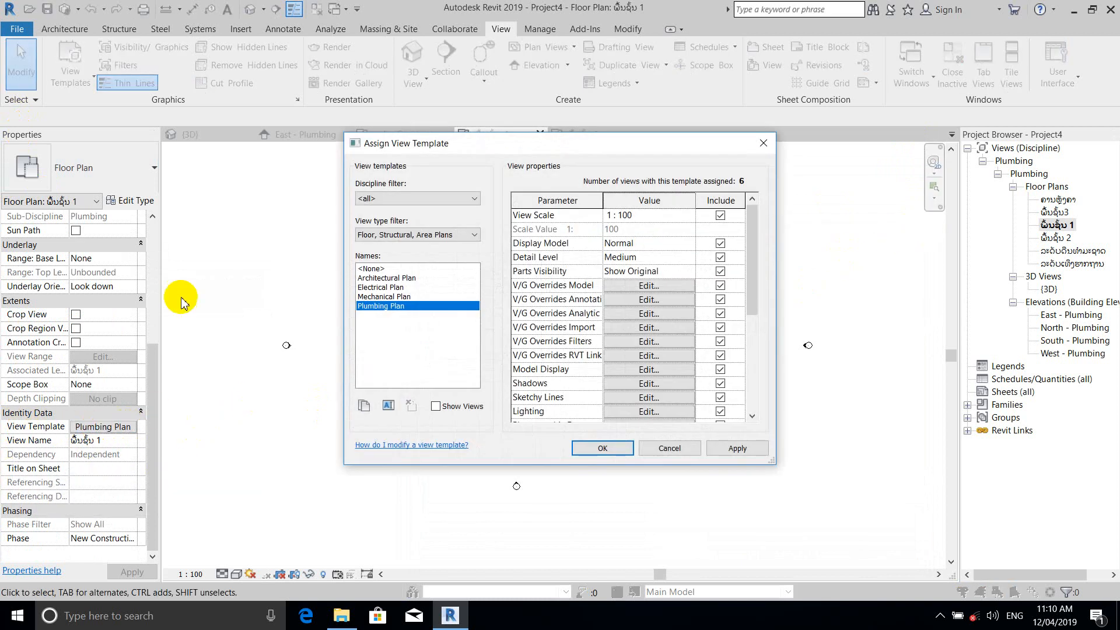
left_click(376, 270)
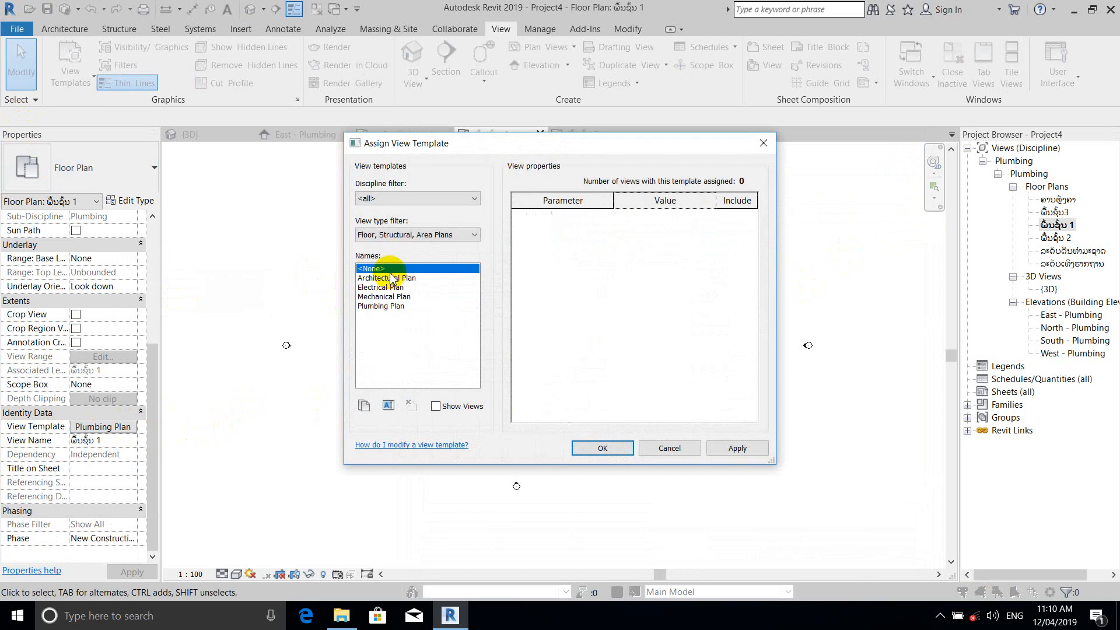
left_click(601, 448)
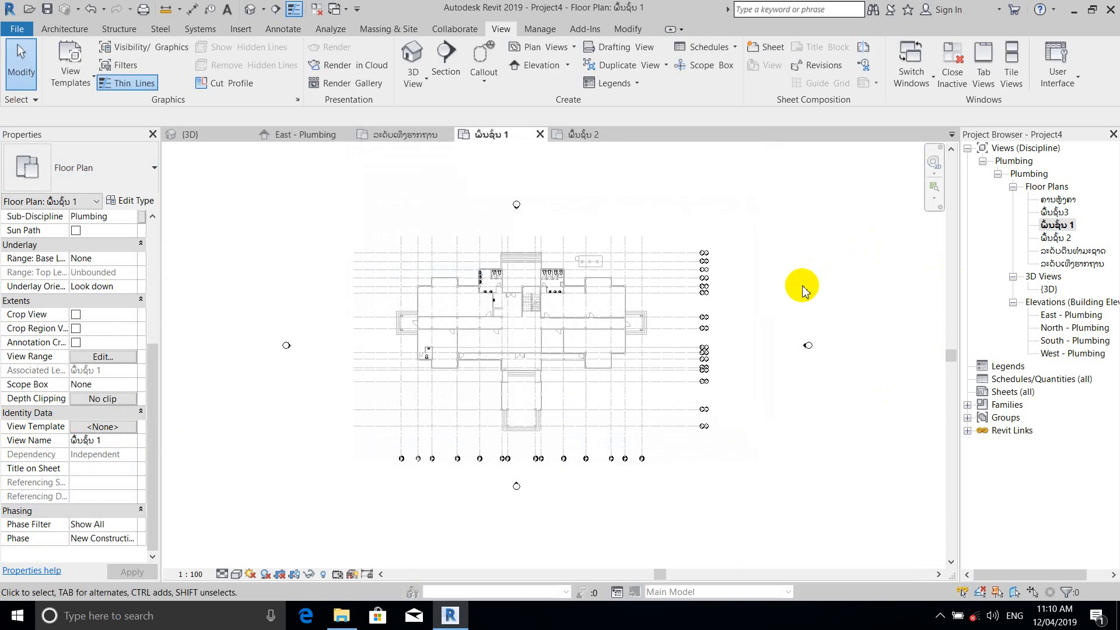
In the floor plan's visibility overrides, set the display settings of the Revit.rvt link to Custom
key("v")
key("g")
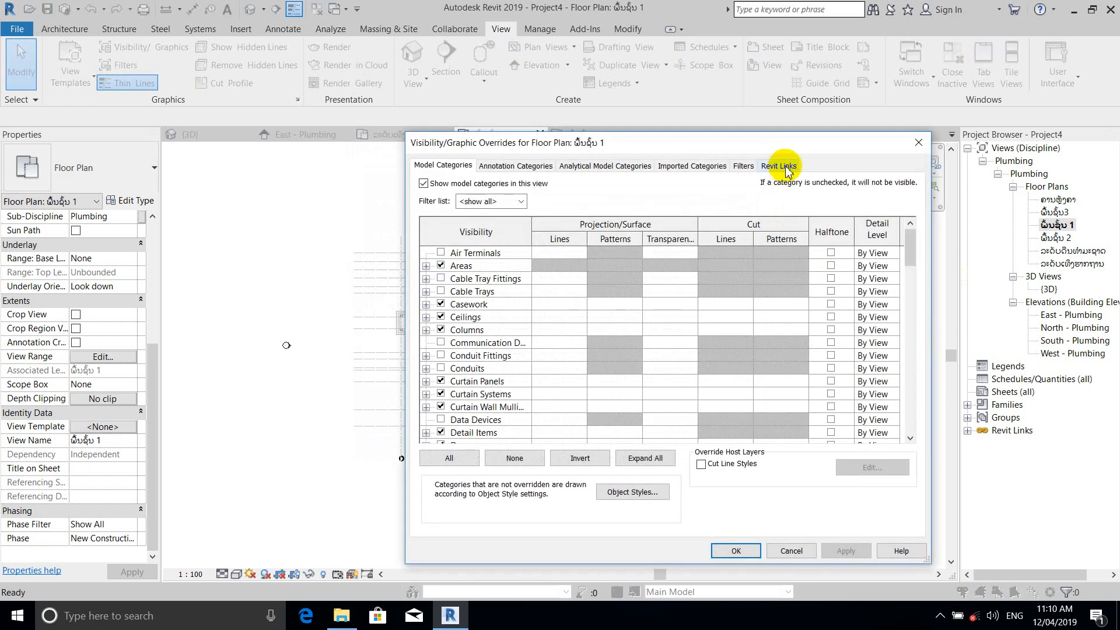
left_click(786, 168)
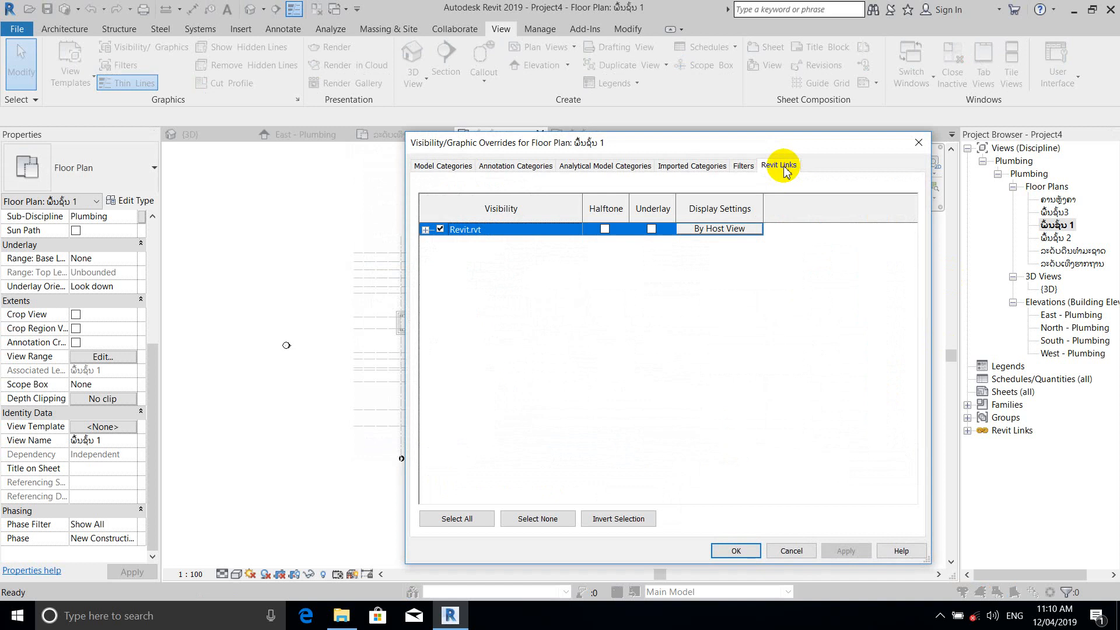
left_click(761, 230)
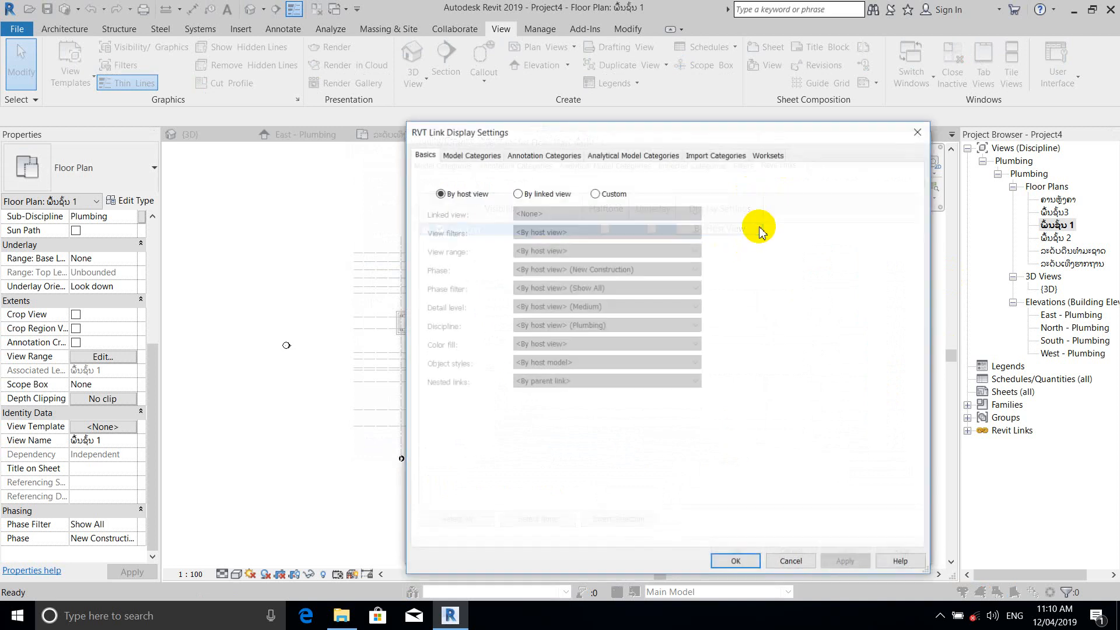
left_click(595, 194)
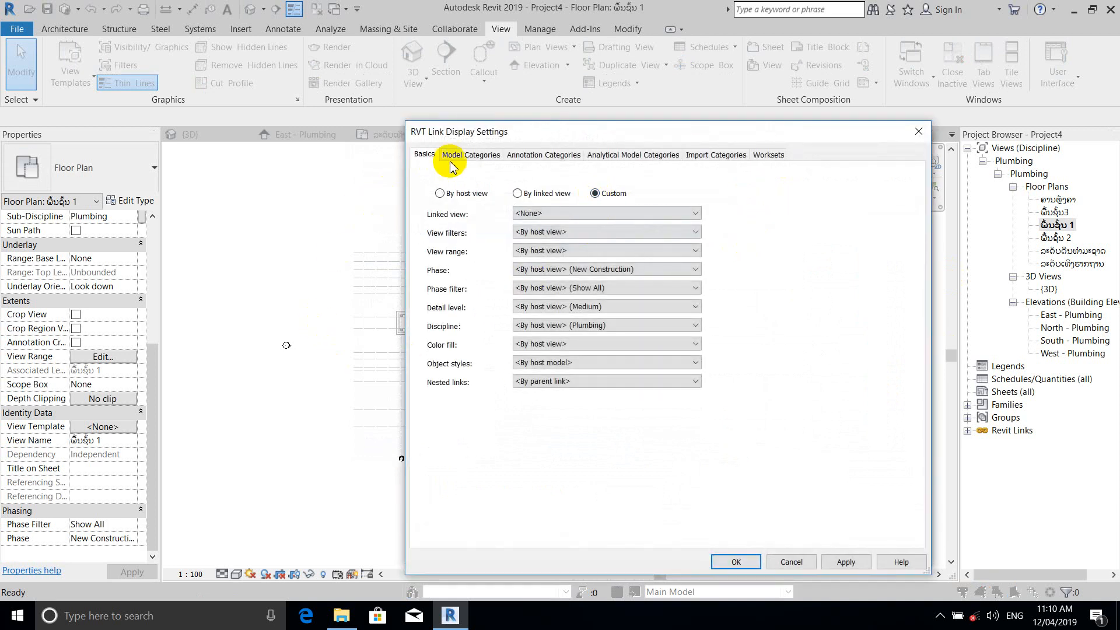
Set the link's model categories to Custom and hide its Plumbing Fixtures category in this floor plan
left_click(482, 156)
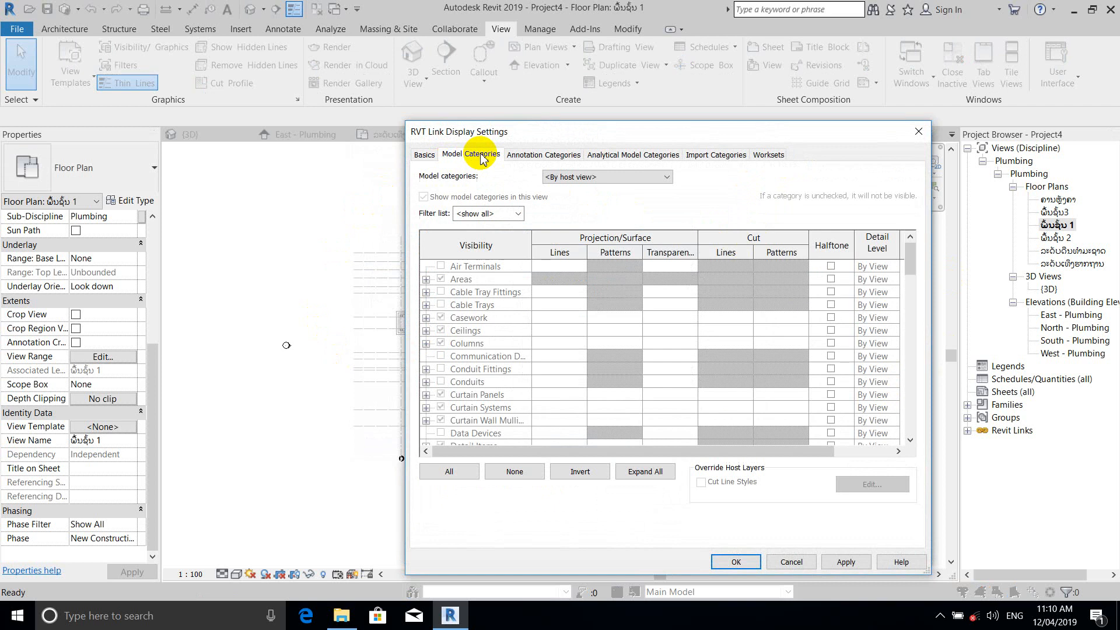
left_click(645, 177)
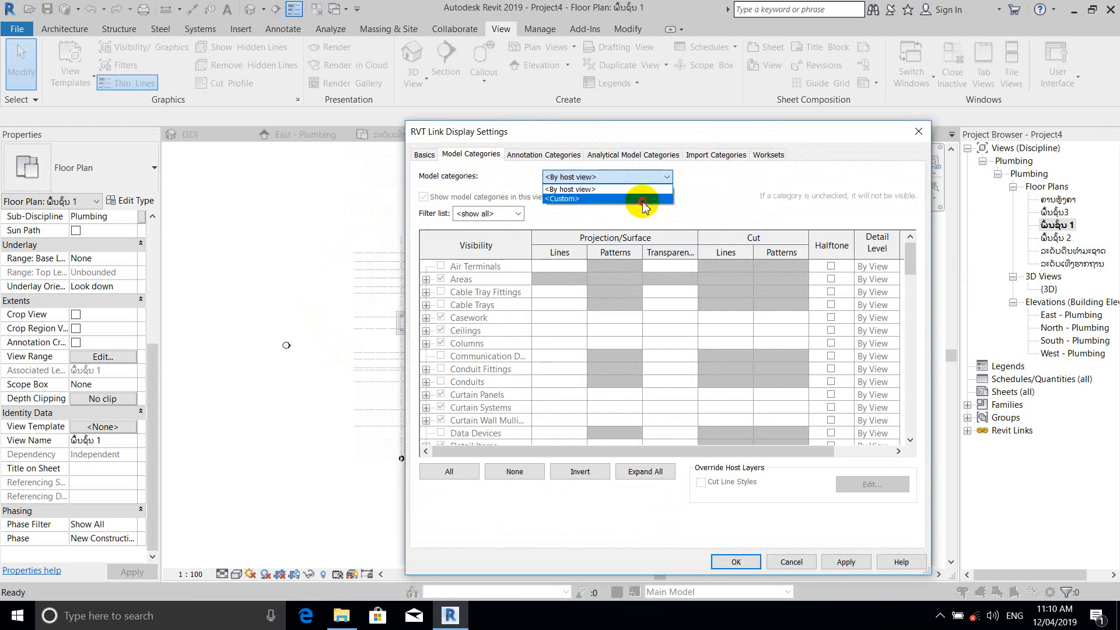
left_click(644, 199)
scroll(464, 373, "down", 4)
scroll(464, 373, "down", 3)
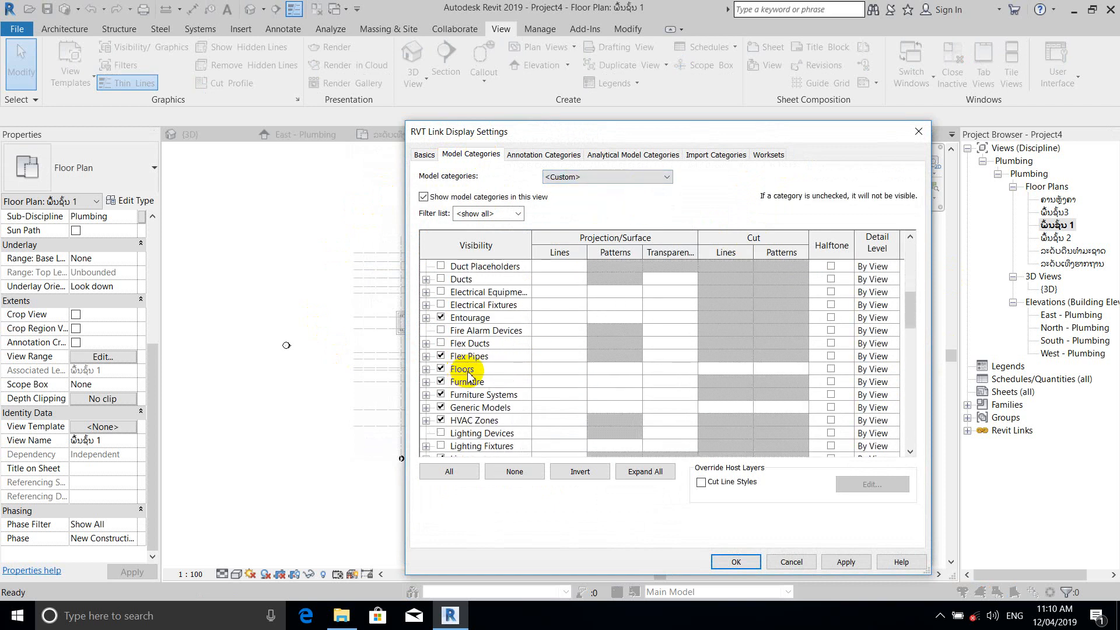
scroll(461, 368, "down", 1)
scroll(464, 408, "down", 2)
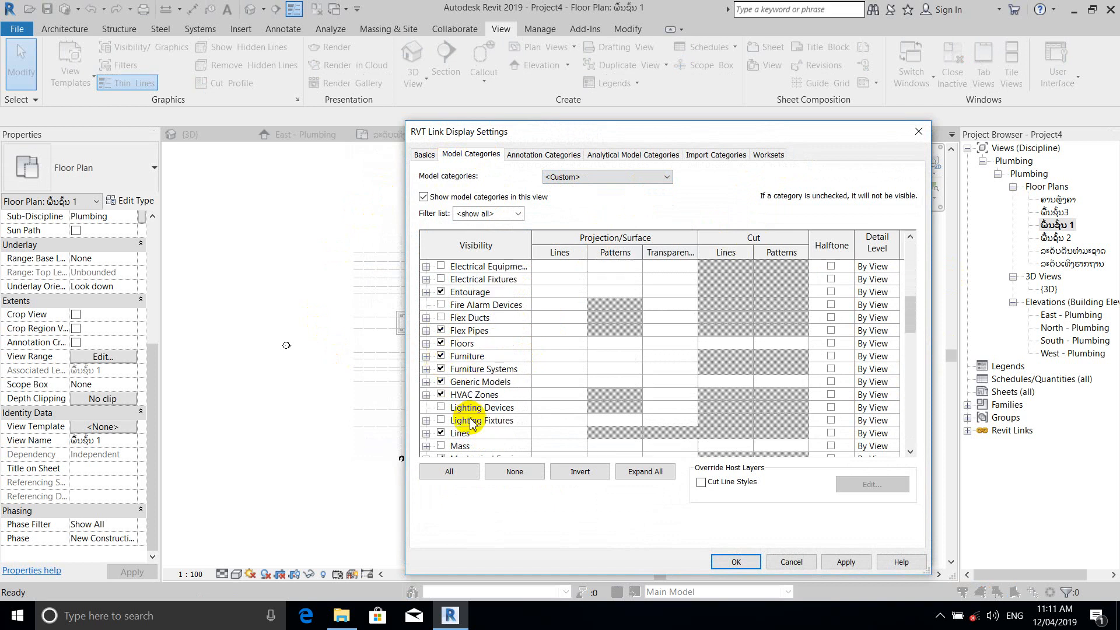
scroll(481, 388, "down", 5)
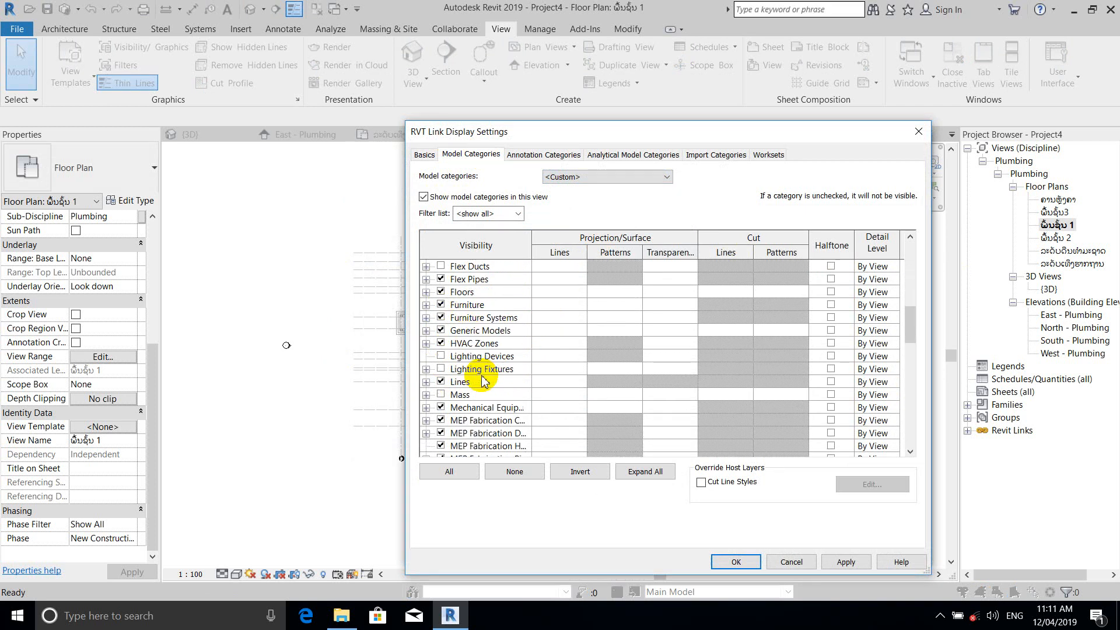
scroll(473, 408, "down", 1)
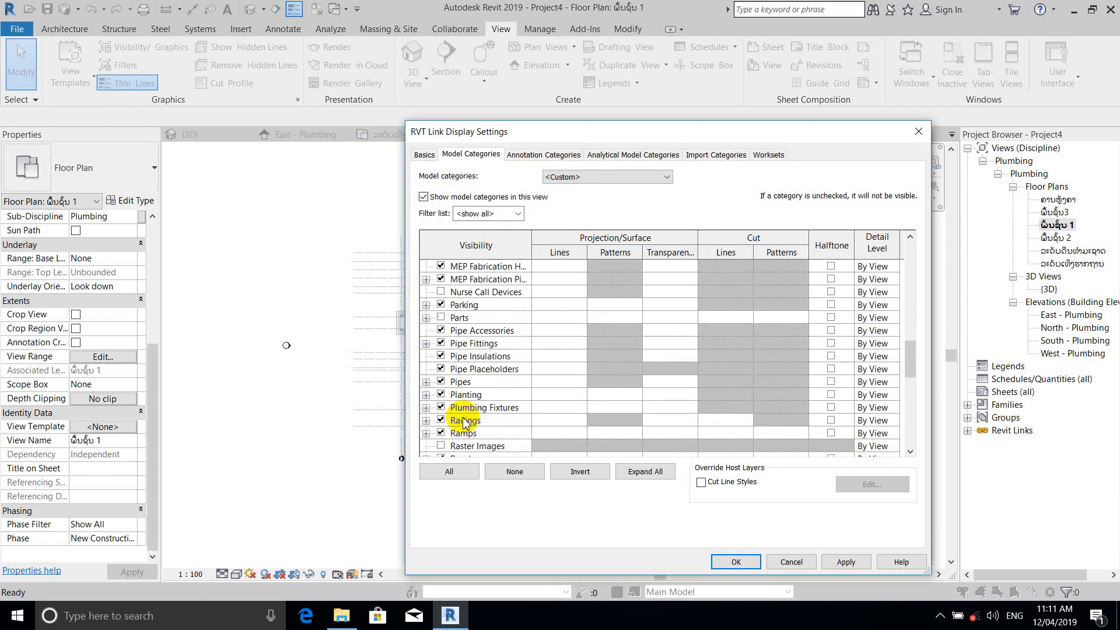
left_click(440, 407)
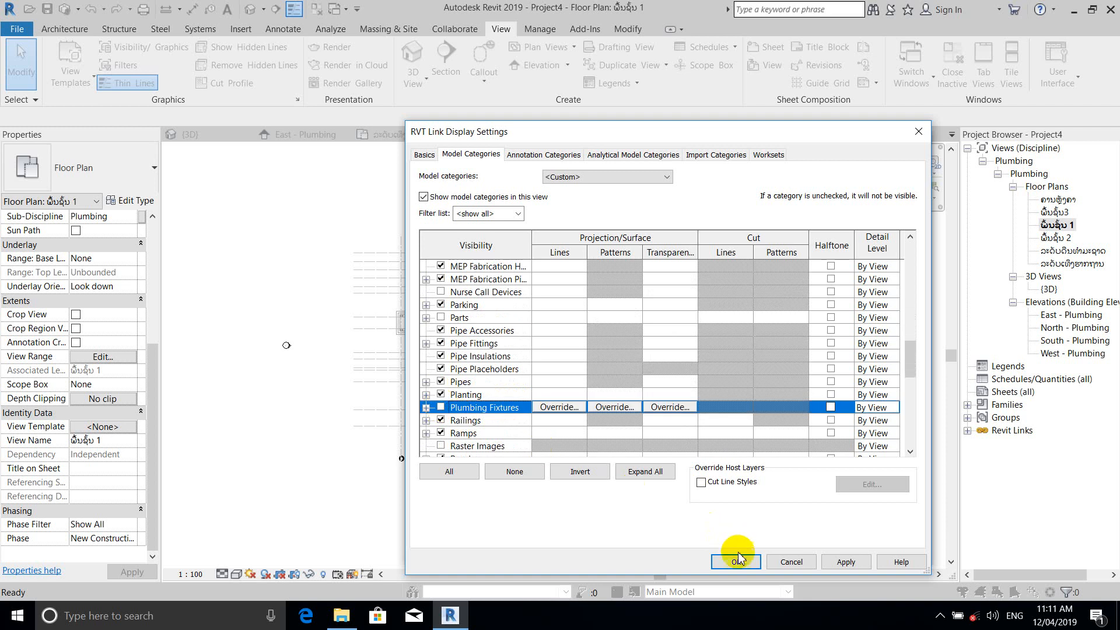
Set the link's annotation categories to Custom, hide its Grids category, and apply the overrides to the ພື້ນຊັ້ນ 1 floor plan
left_click(553, 157)
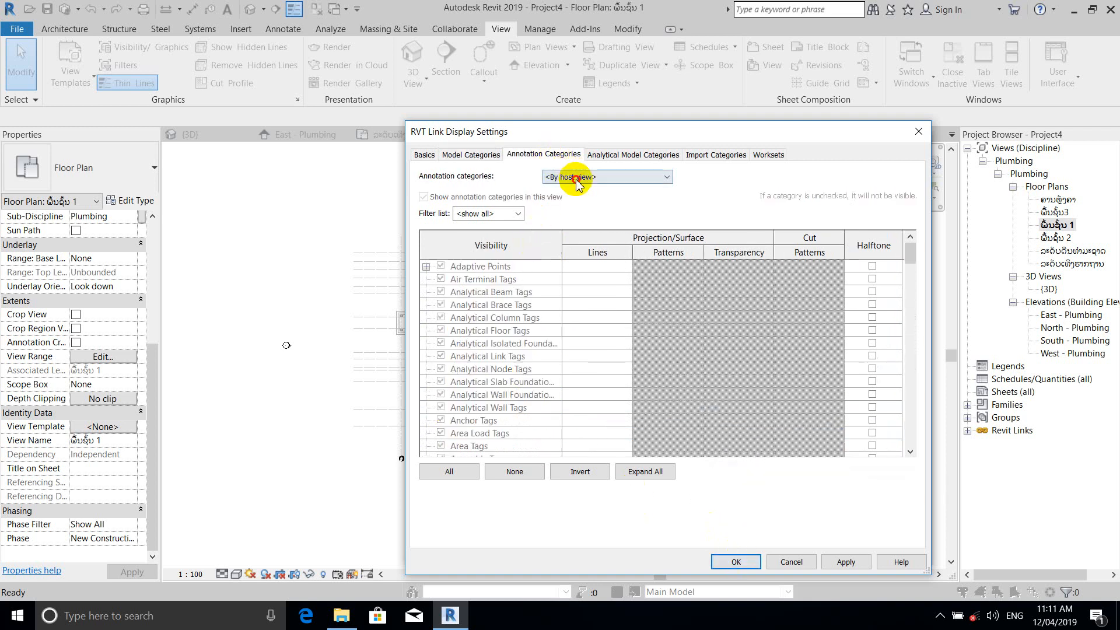
left_click(577, 176)
left_click(590, 205)
scroll(475, 351, "down", 10)
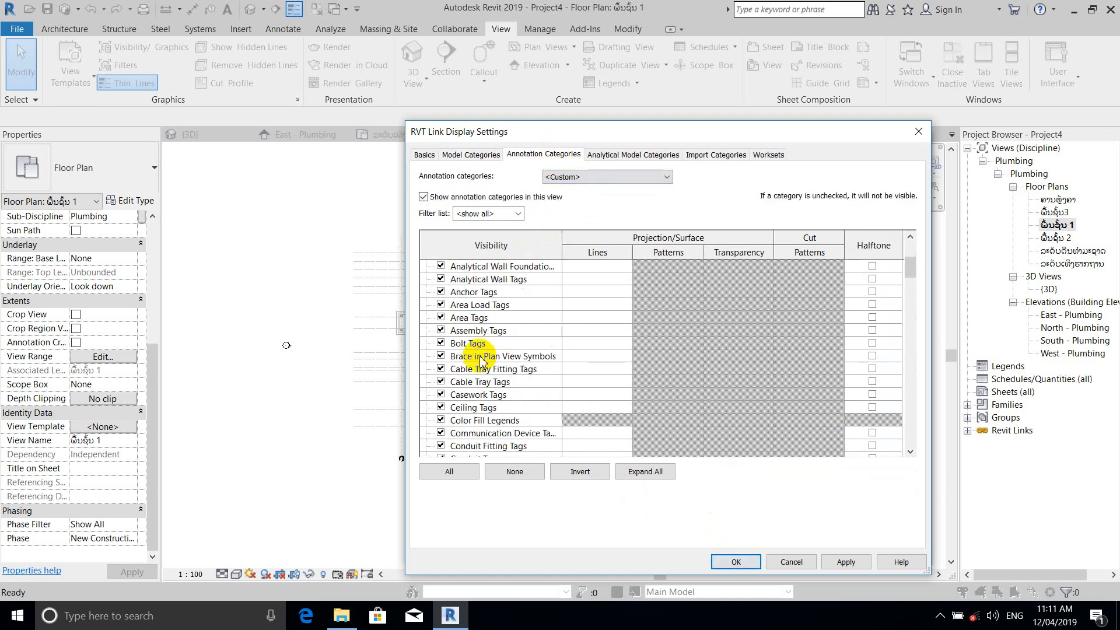
scroll(479, 382, "down", 6)
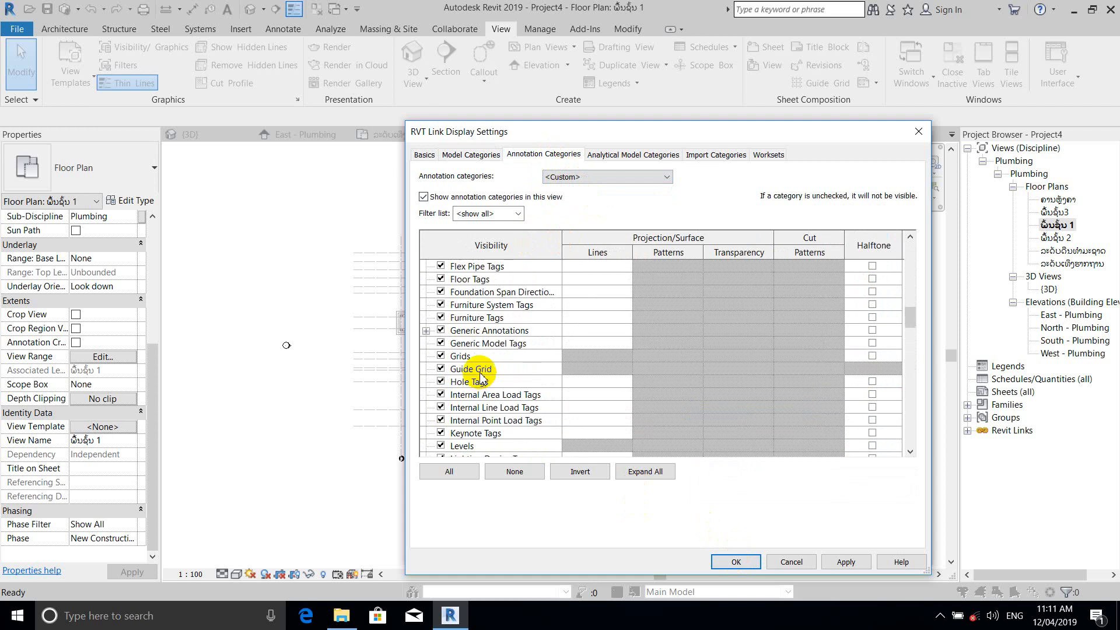
left_click(441, 318)
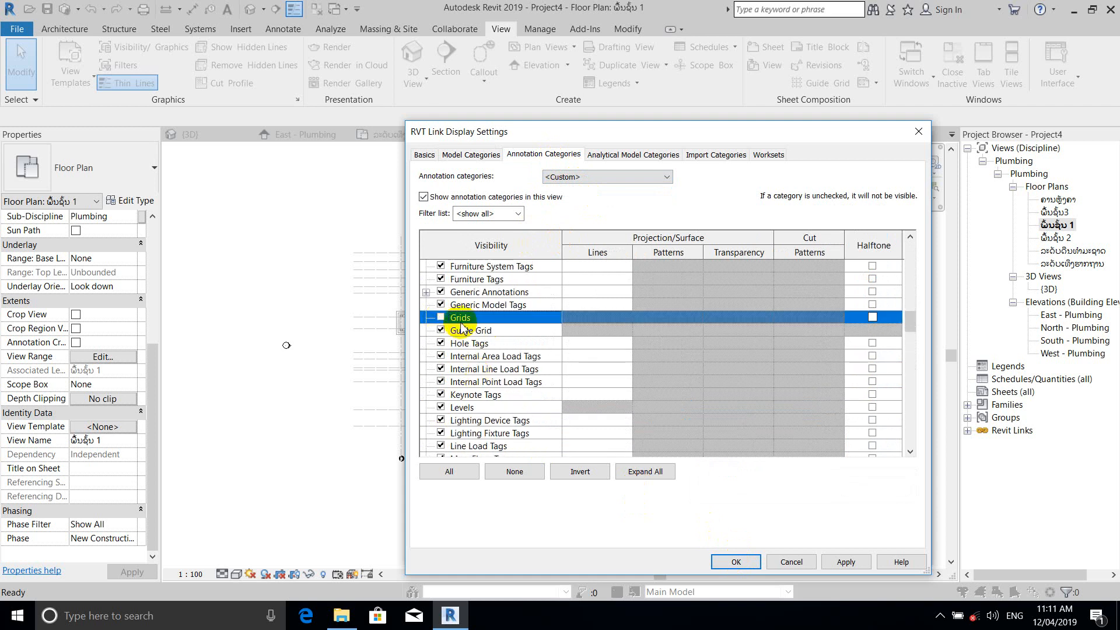
left_click(737, 563)
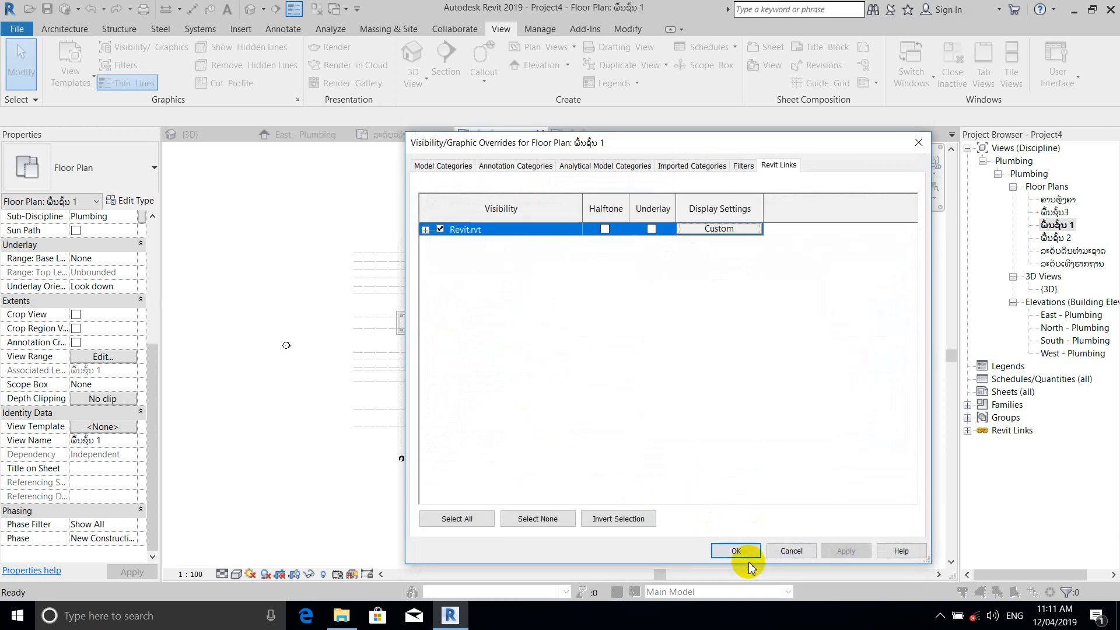
left_click(736, 551)
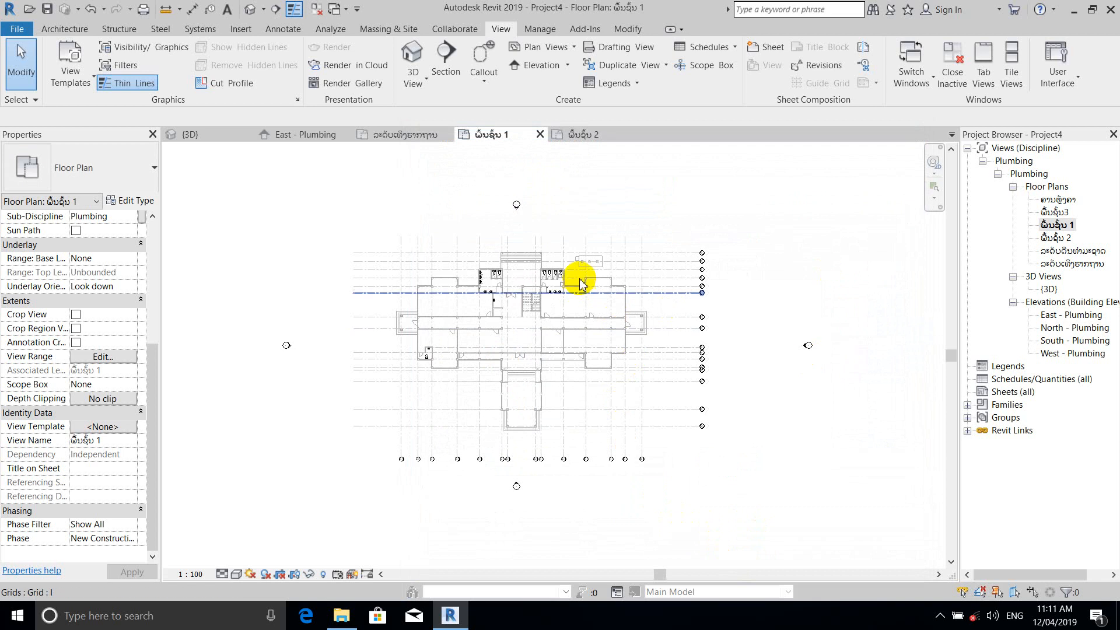
Inspect a toilet in the upper restroom and the grid bubbles of the ພື້ນຊັ້ນ 1 plan for remaining duplicates
scroll(669, 217, "up", 5)
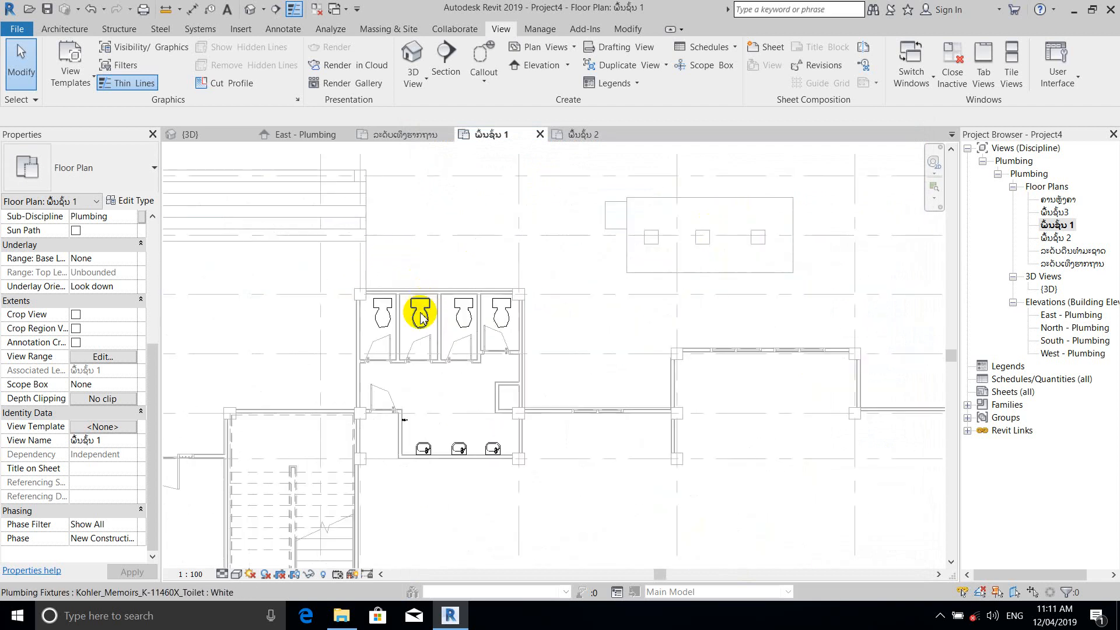
left_click(419, 318)
scroll(502, 339, "down", 4)
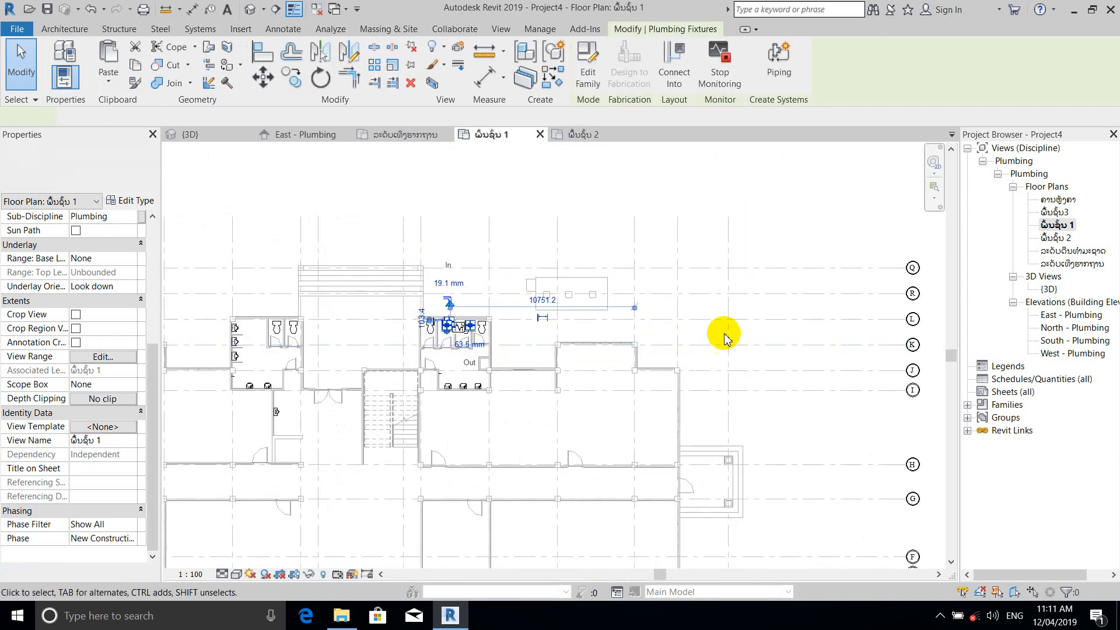
key("Escape")
Open the ພື້ນຊັ້ນ 2 floor plan and review its full layout, plumbing fixtures and grid bubbles
double_click(1055, 237)
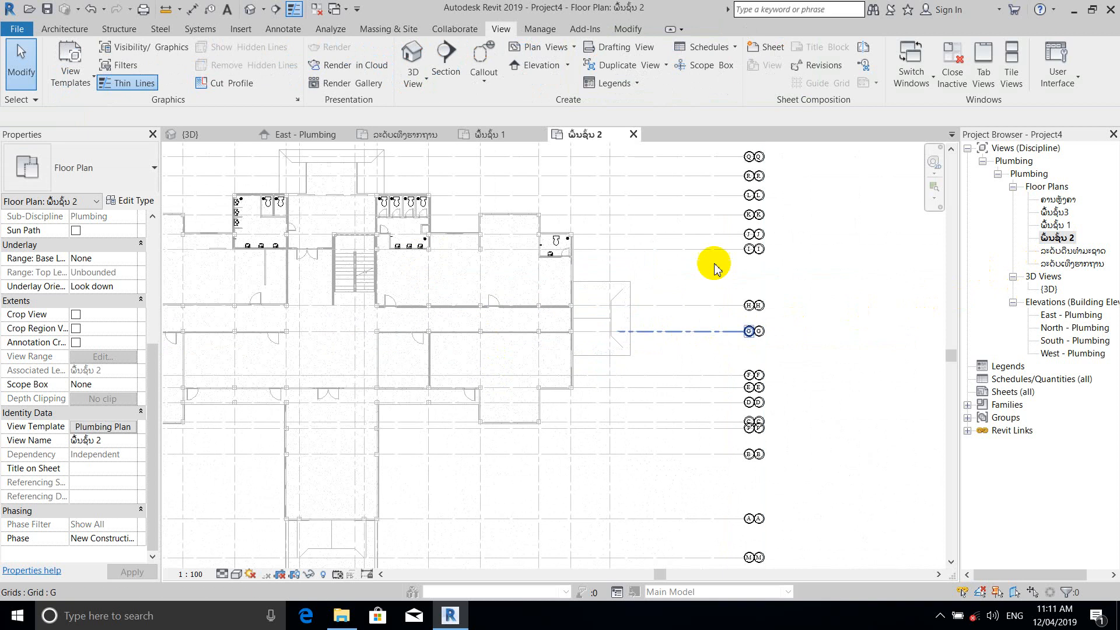
scroll(807, 275, "down", 1)
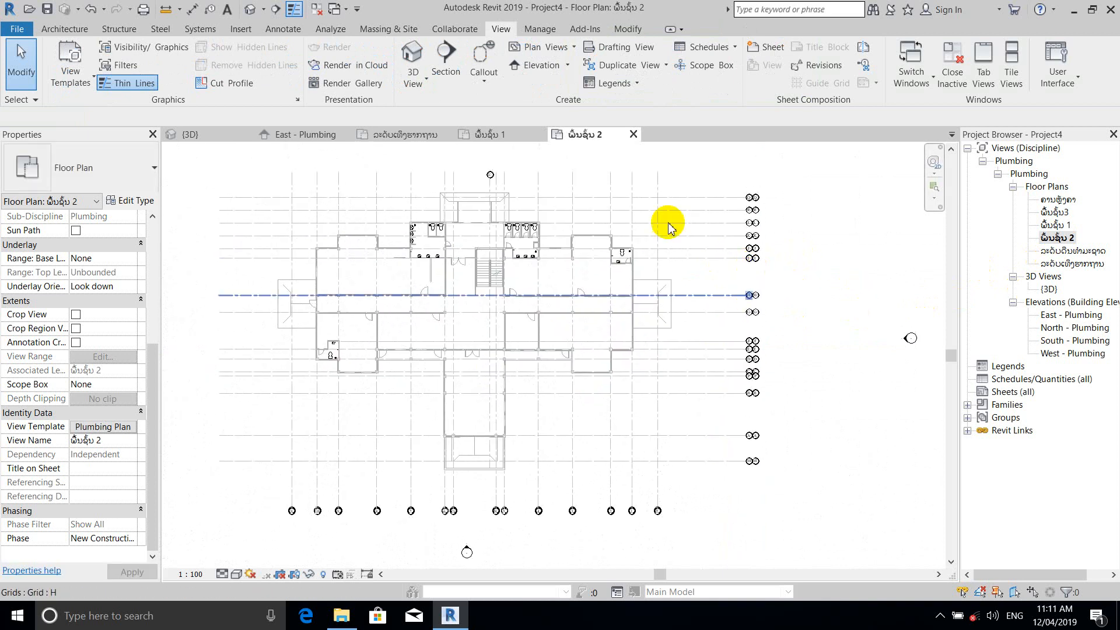
middle_click_drag(826, 285, 771, 282)
scroll(794, 269, "down", 2)
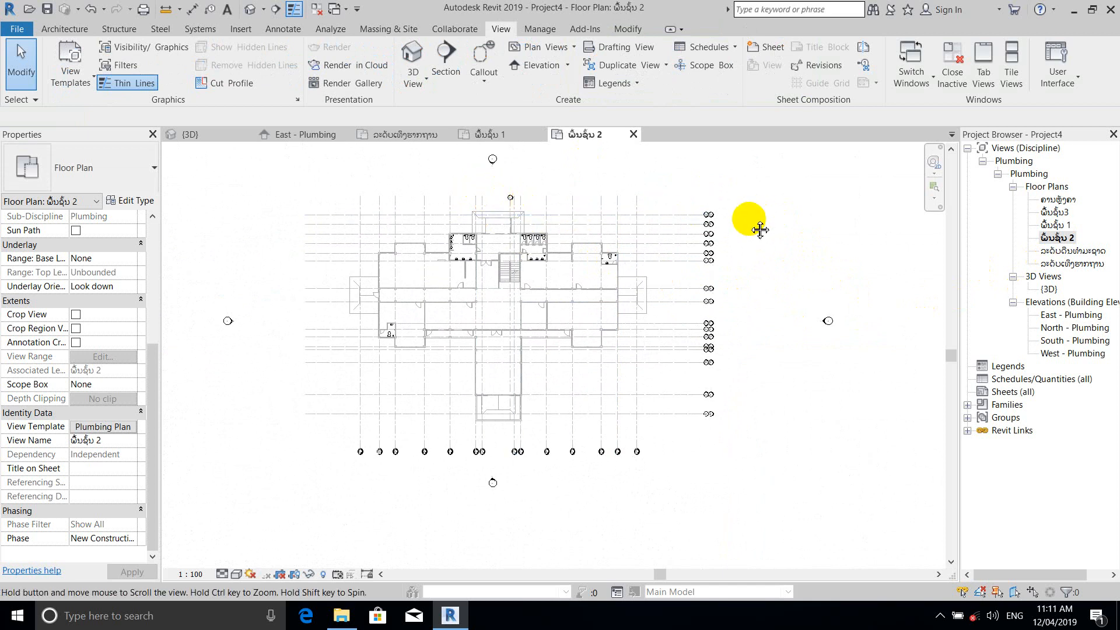
middle_click_drag(751, 225, 736, 229)
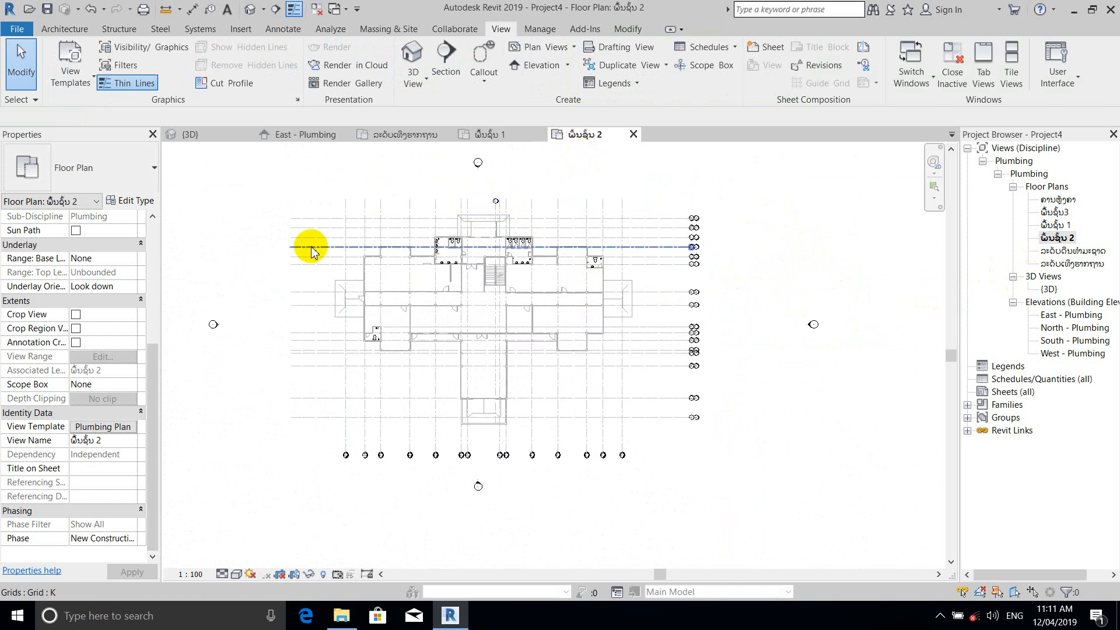
scroll(782, 205, "down", 1)
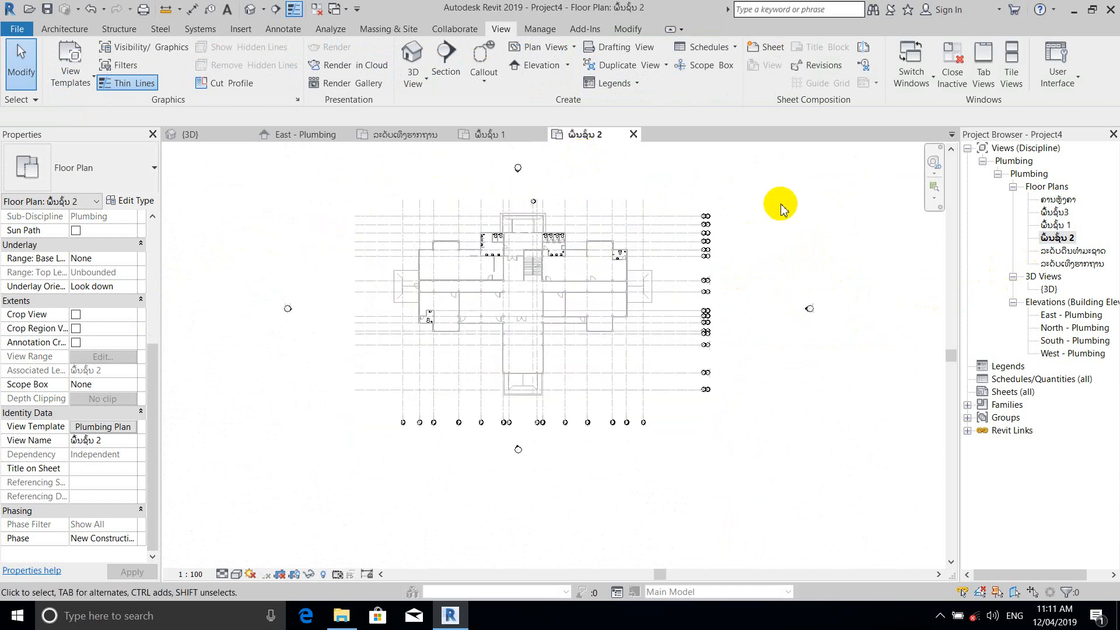
mouse_move(782, 205)
middle_mouse_down()
mouse_move(775, 214)
mouse_move(794, 191)
middle_mouse_up()
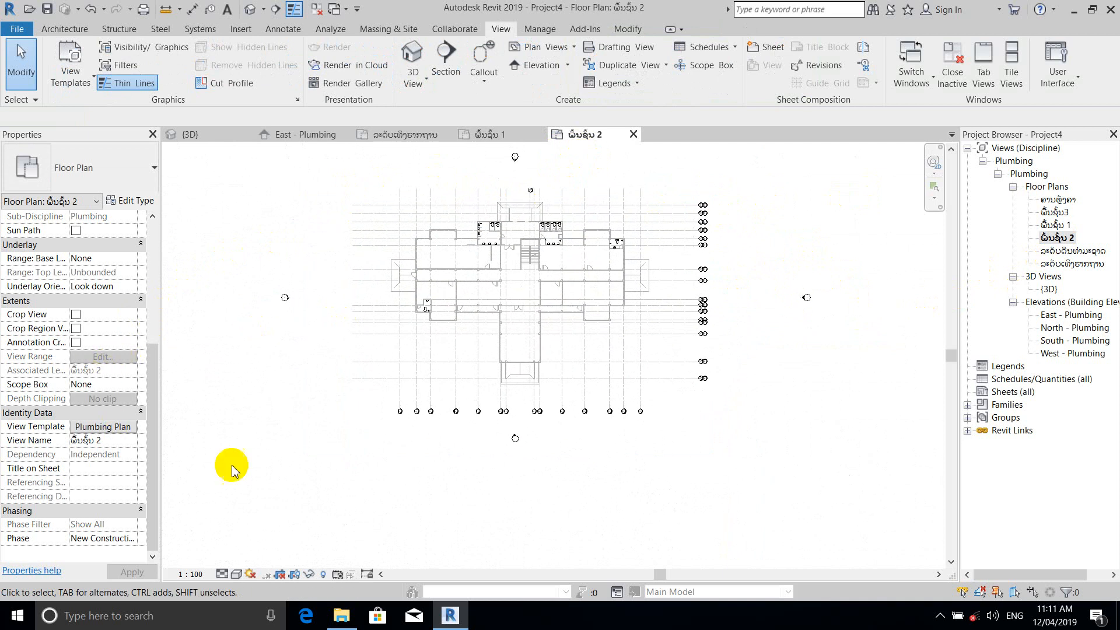
scroll(232, 466, "down", 1)
middle_click_drag(714, 295, 743, 277)
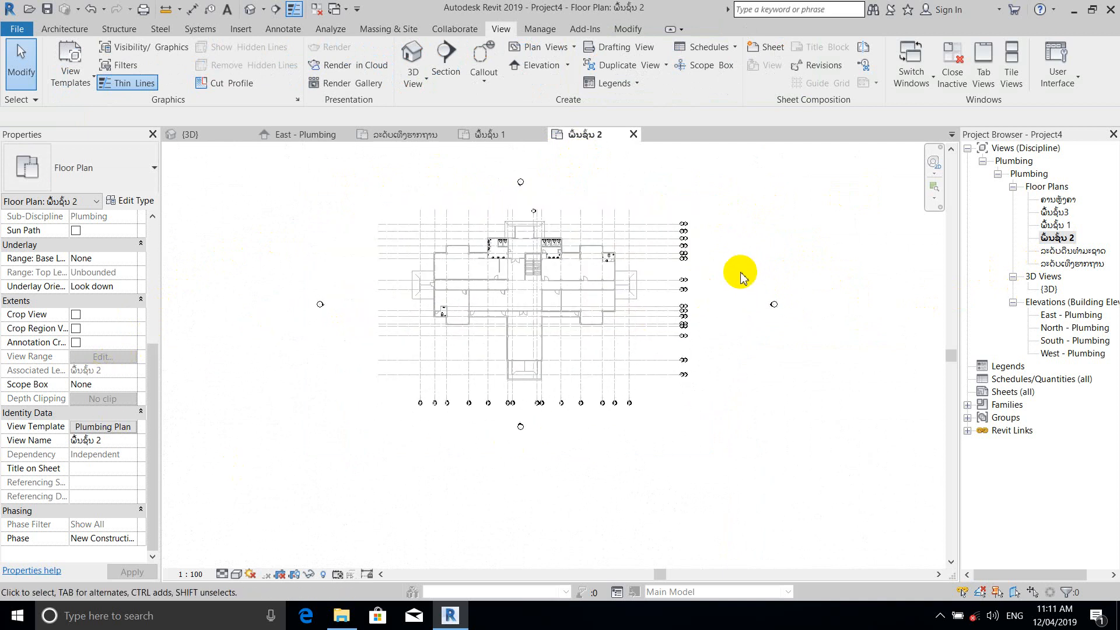
Check whether the Revit link's display settings can be edited in the ພື້ນຊັ້ນ 2 plan's visibility overrides
key("v")
key("g")
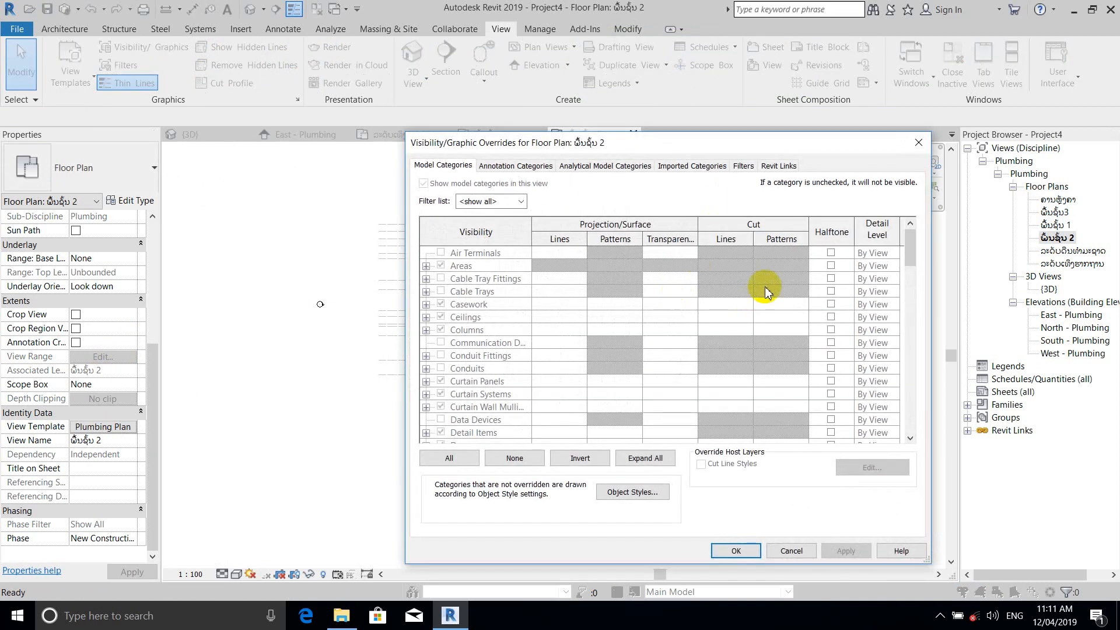
left_click(789, 168)
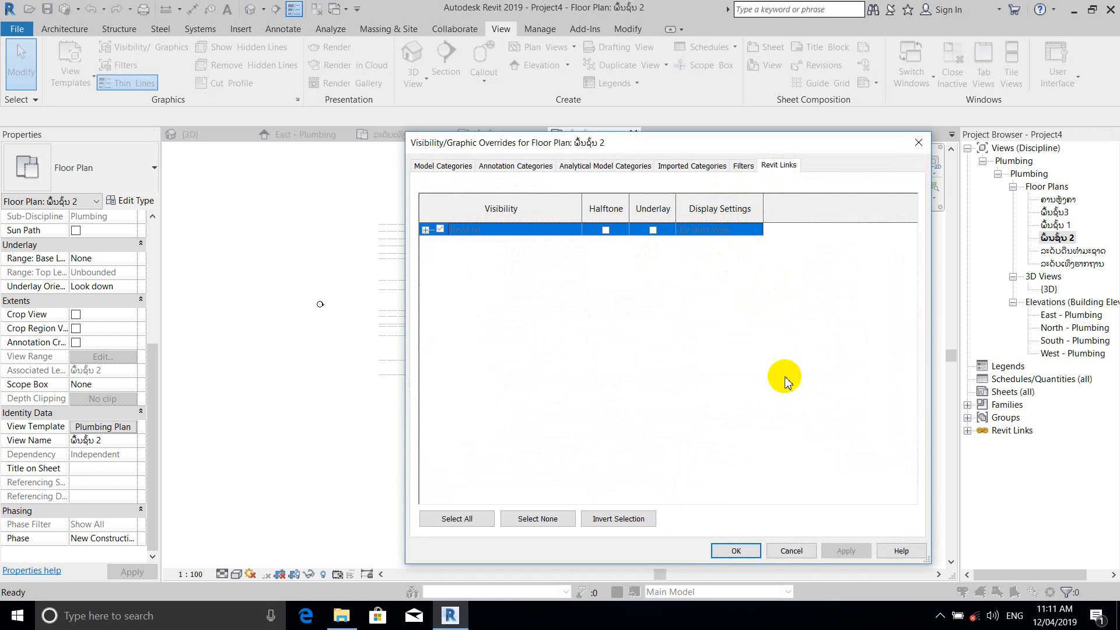
left_click(918, 142)
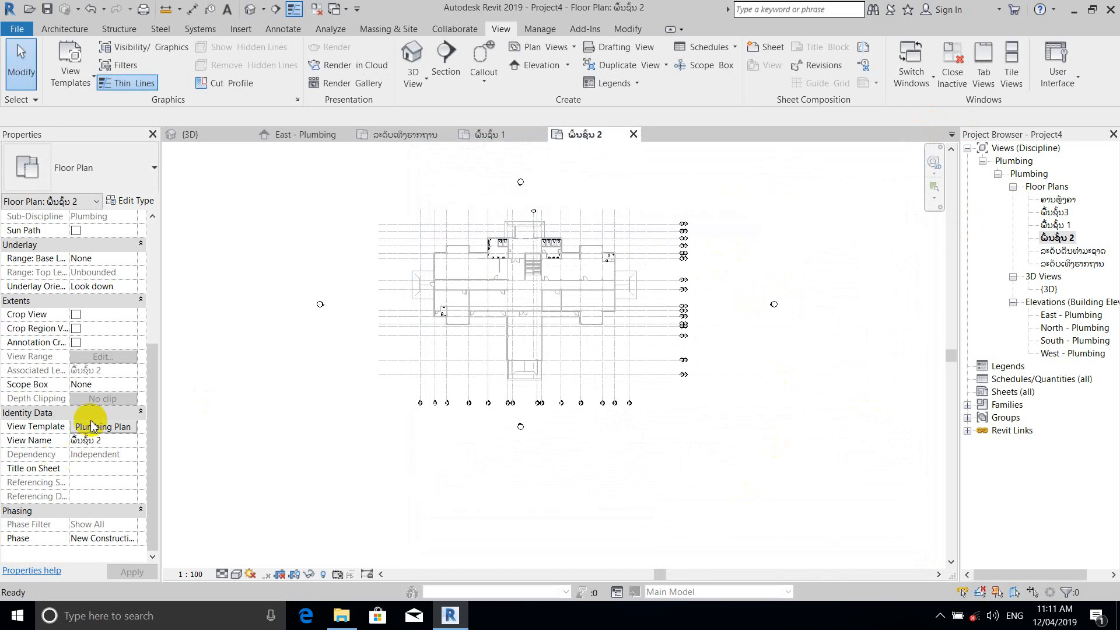
Remove the Plumbing Plan view template from the ພື້ນຊັ້ນ 2 floor plan by assigning <None>
left_click(133, 431)
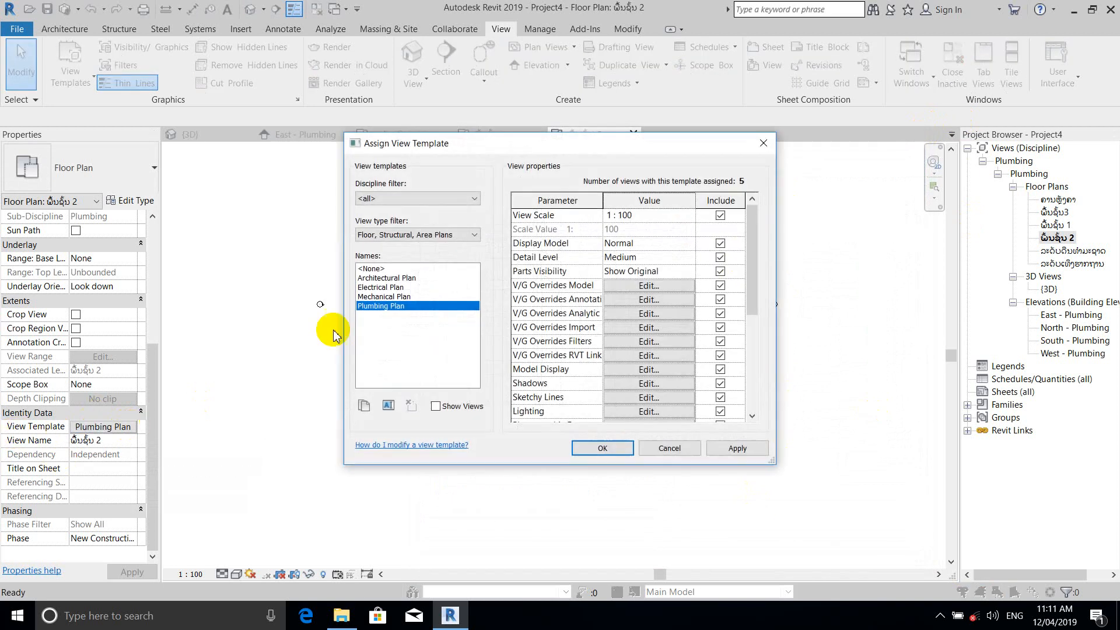
left_click(373, 269)
left_click(610, 446)
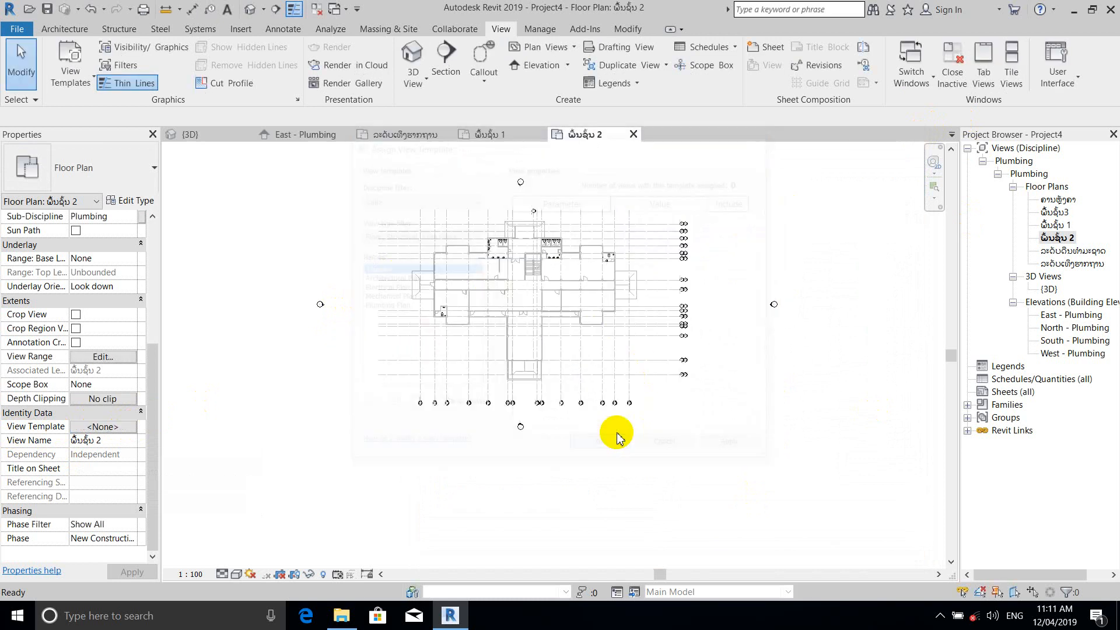
In the ພື້ນຊັ້ນ 2 plan's visibility overrides, set the display settings of the Revit.rvt link to Custom
key("v")
key("v")
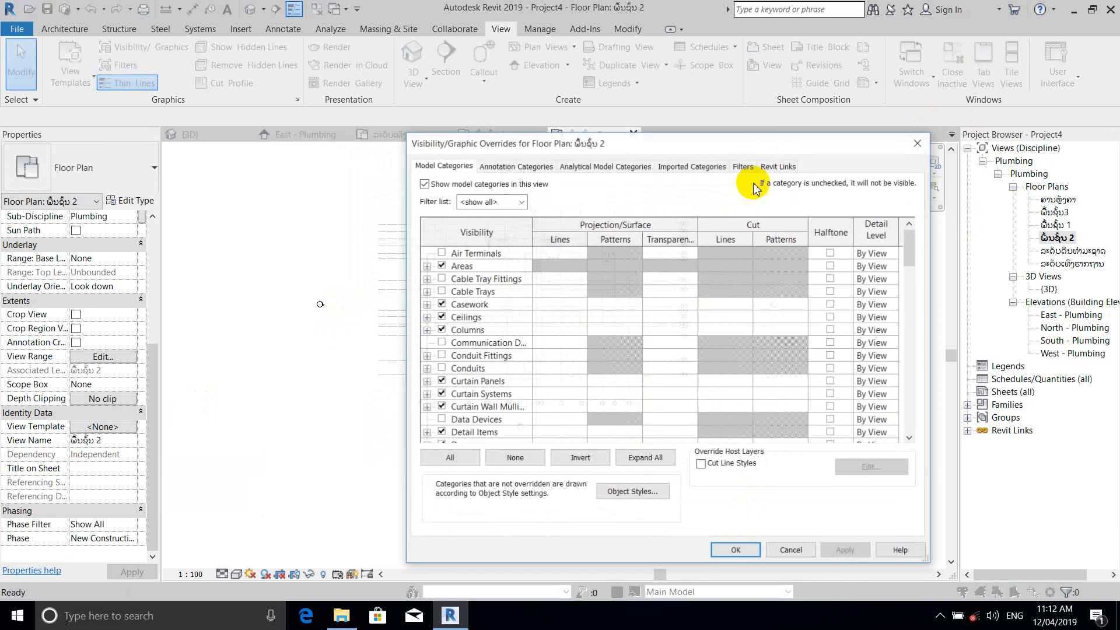
left_click(781, 166)
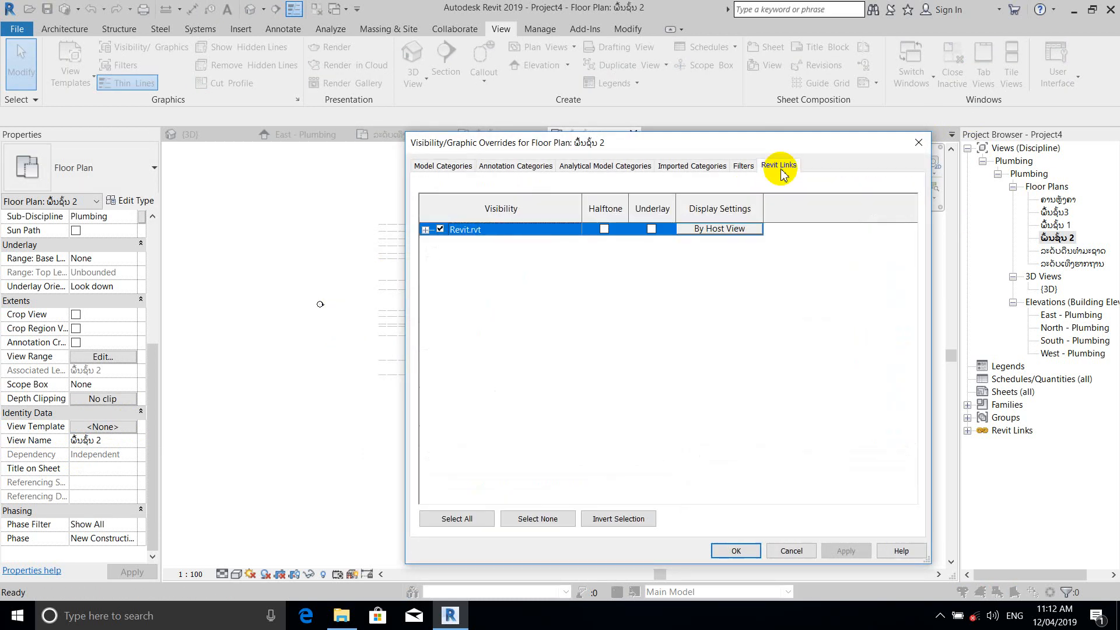
left_click(757, 230)
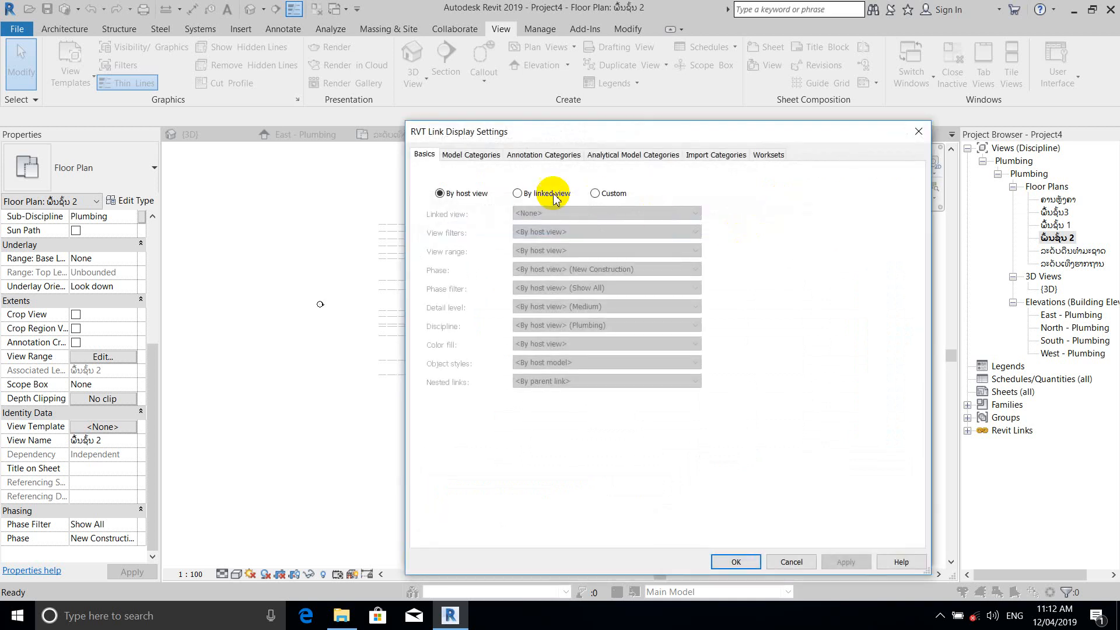
left_click(594, 194)
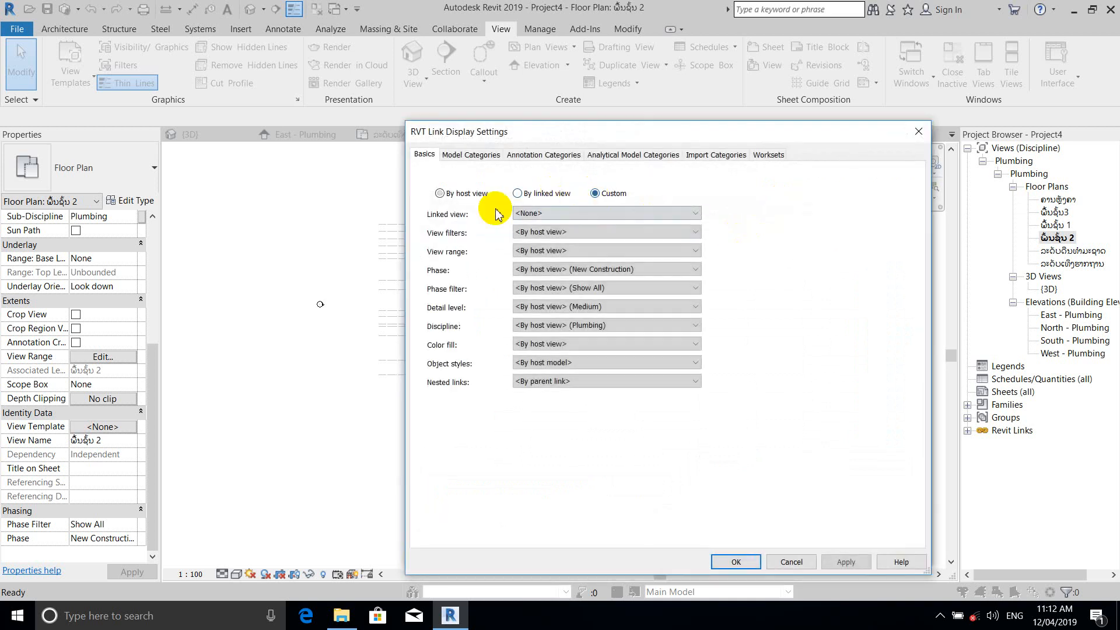
Set the link's model categories to Custom and hide its Plumbing Fixtures category in the ພື້ນຊັ້ນ 2 plan
left_click(477, 157)
left_click(607, 177)
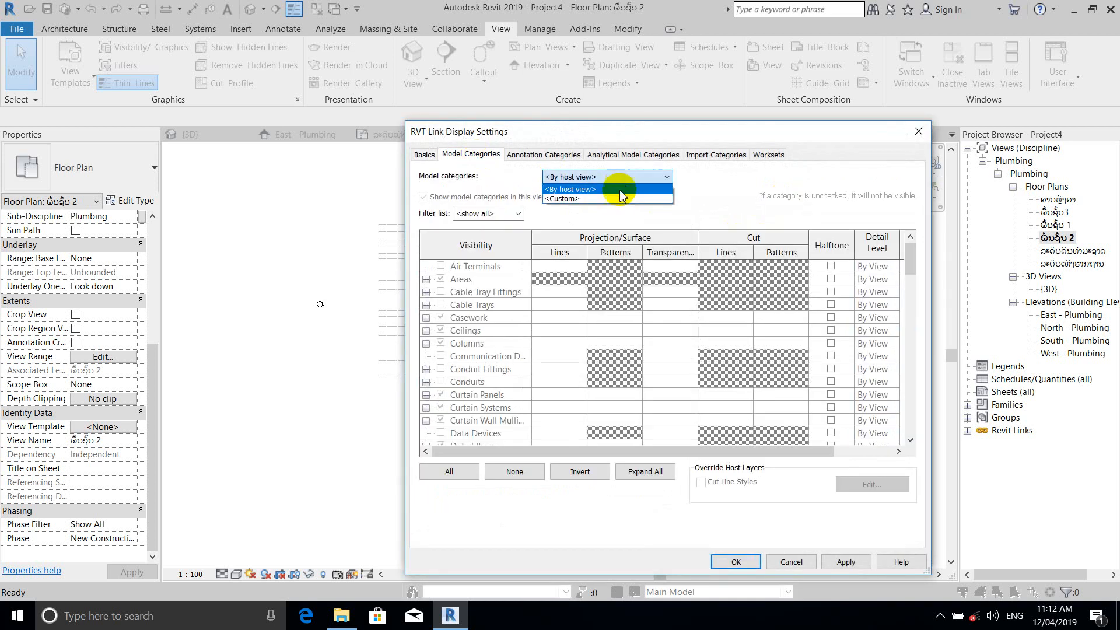
left_click(589, 197)
scroll(501, 338, "down", 10)
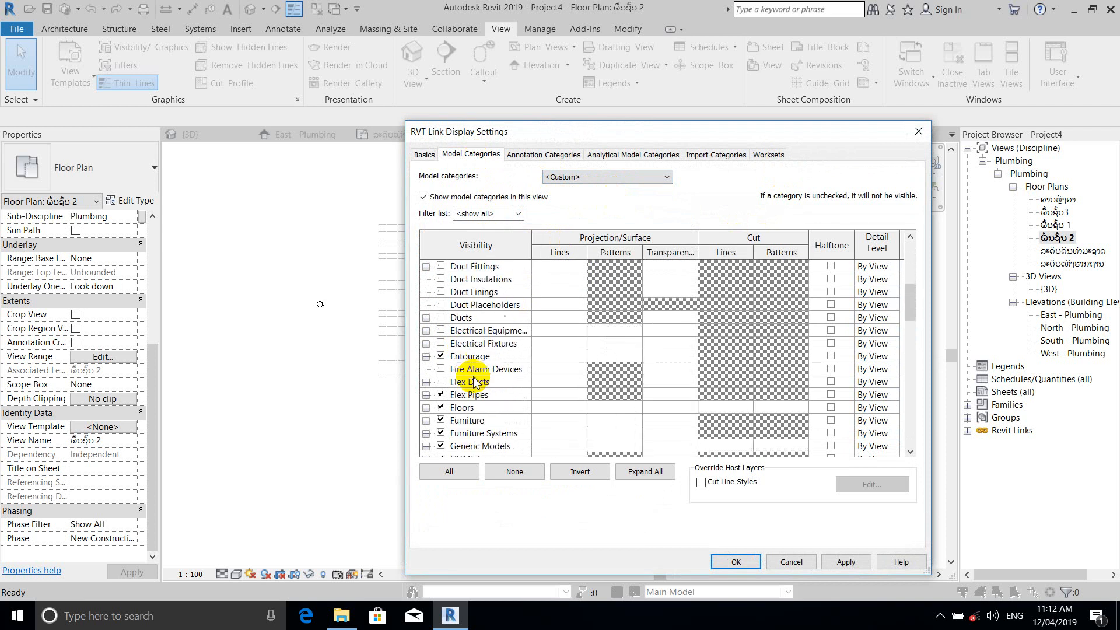
scroll(475, 380, "down", 5)
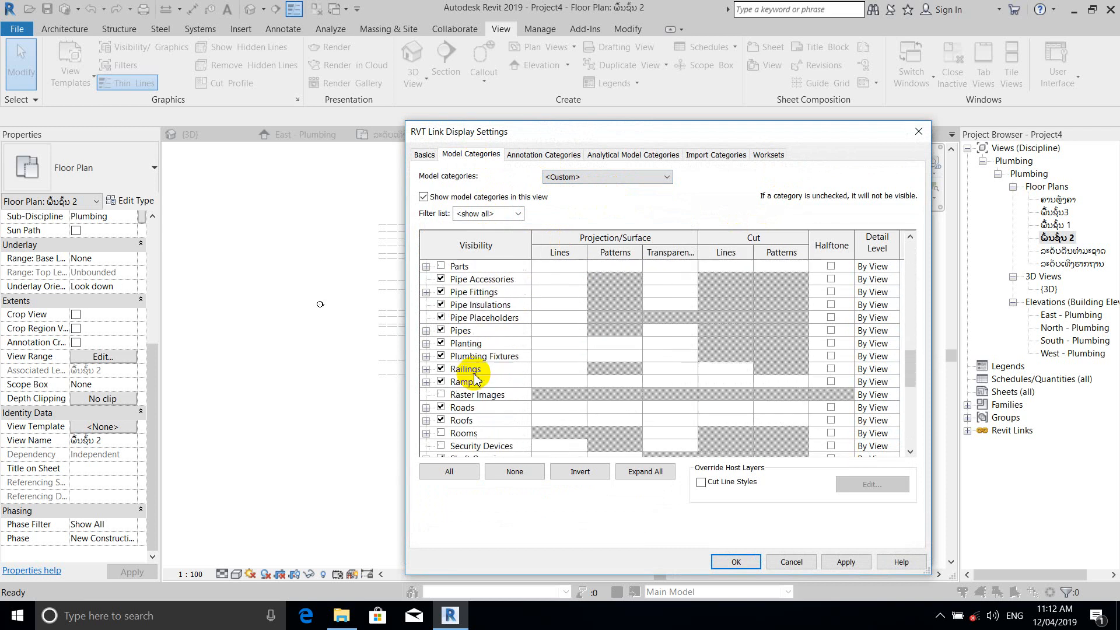
left_click(442, 356)
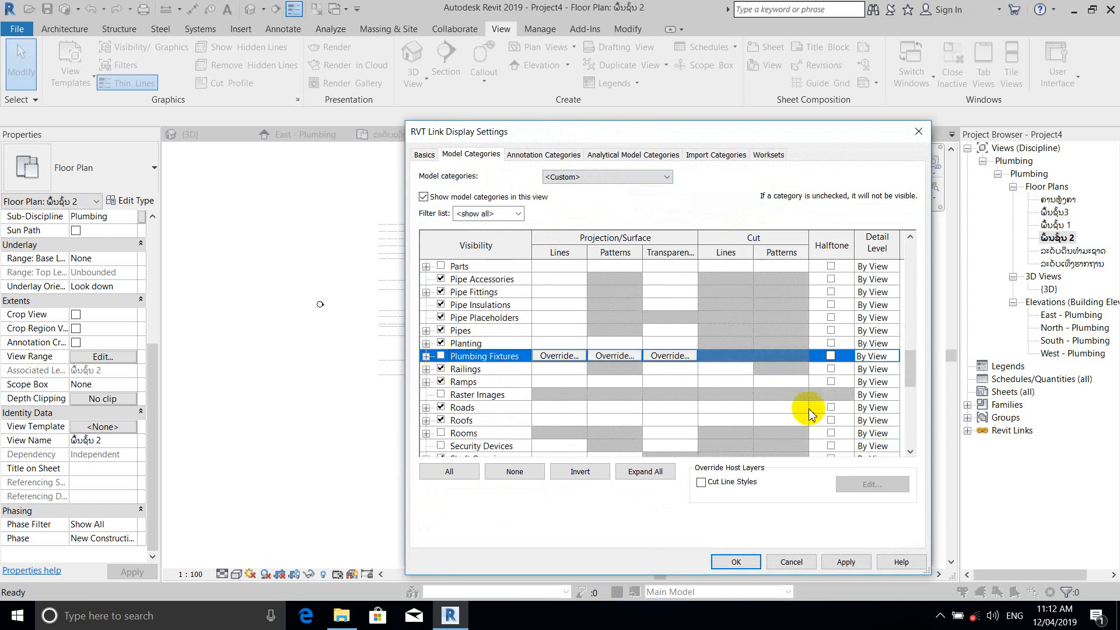
Set the link's annotation categories to Custom, hide its Grids category, and apply the overrides to the ພື້ນຊັ້ນ 2 floor plan
left_click(567, 155)
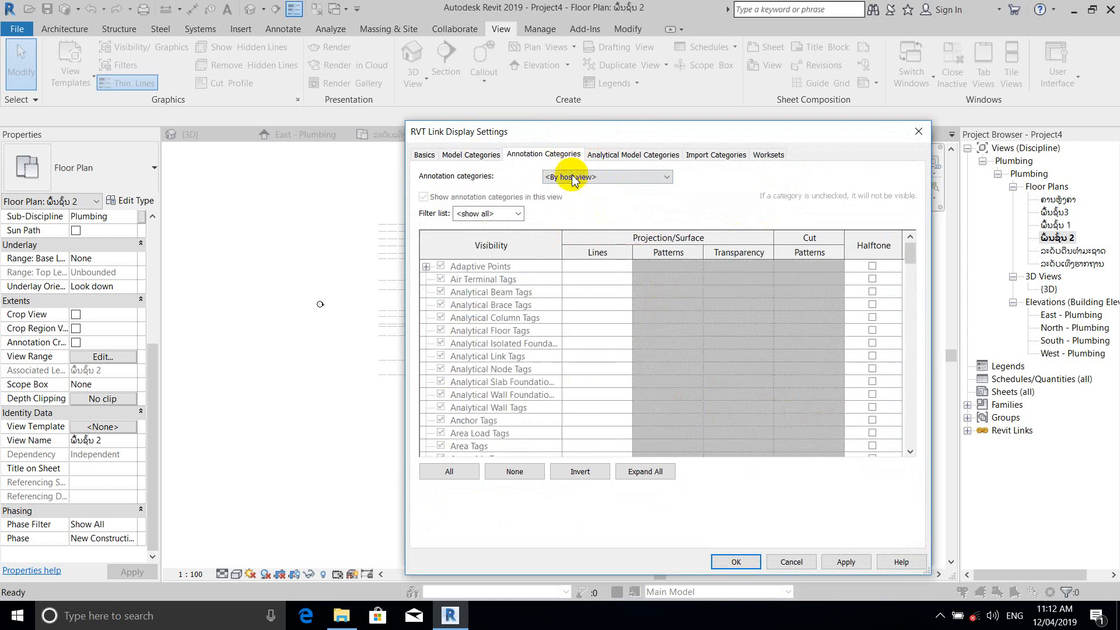
left_click(580, 199)
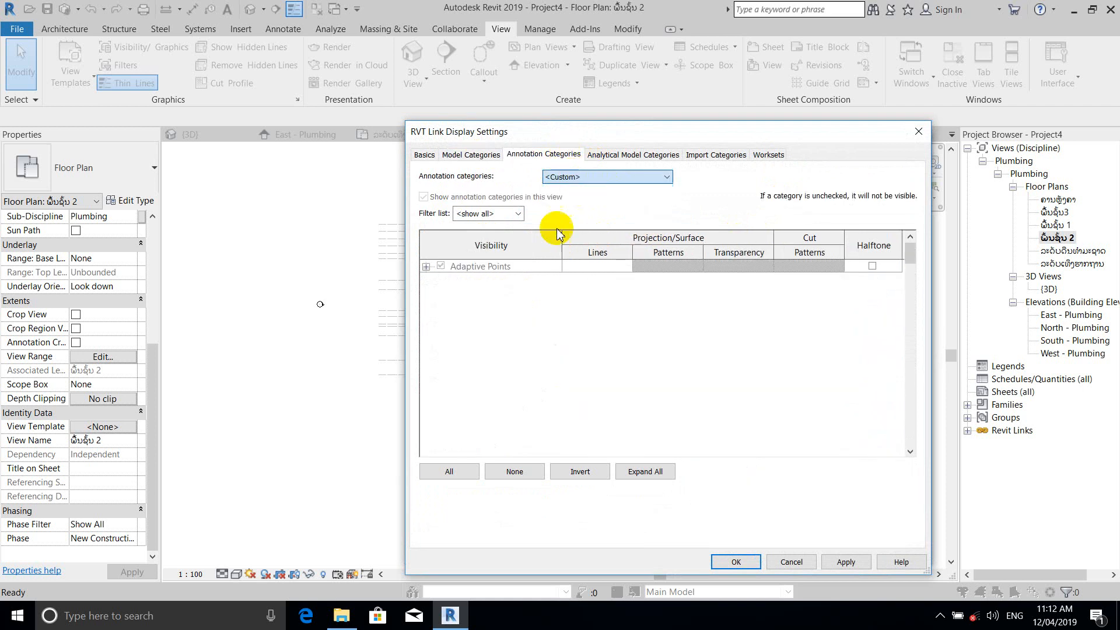
scroll(461, 388, "down", 12)
scroll(465, 396, "down", 8)
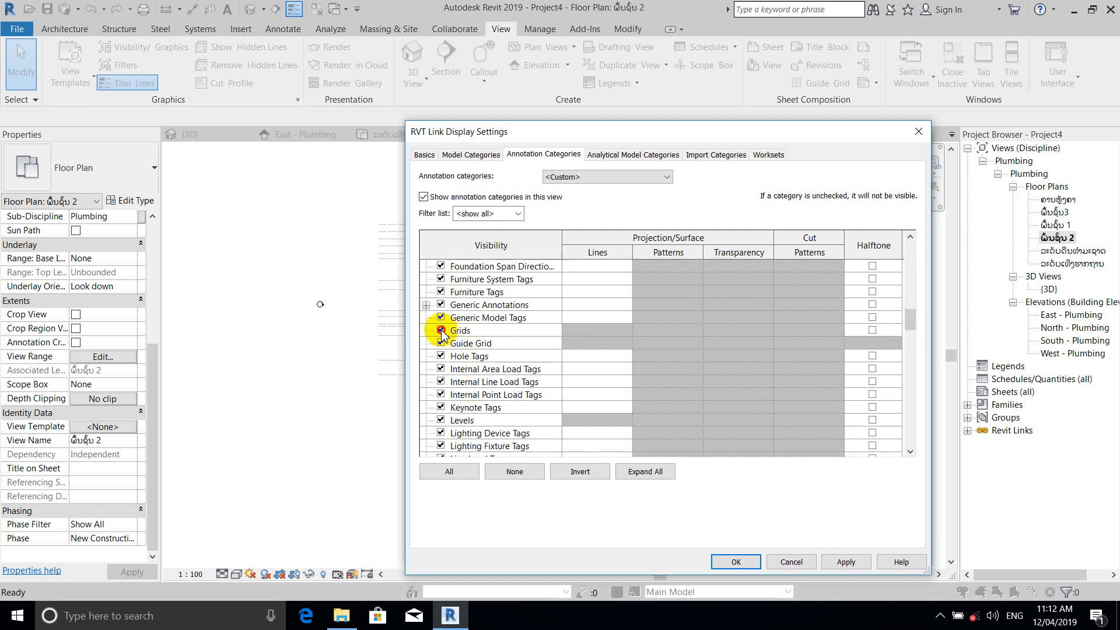
left_click(441, 330)
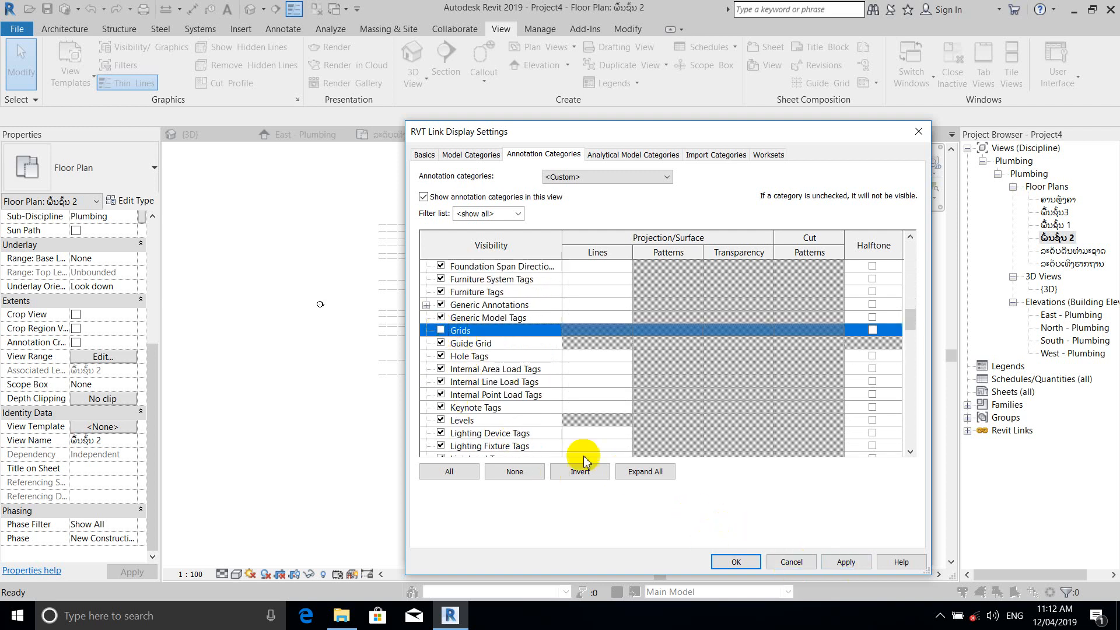
left_click(736, 563)
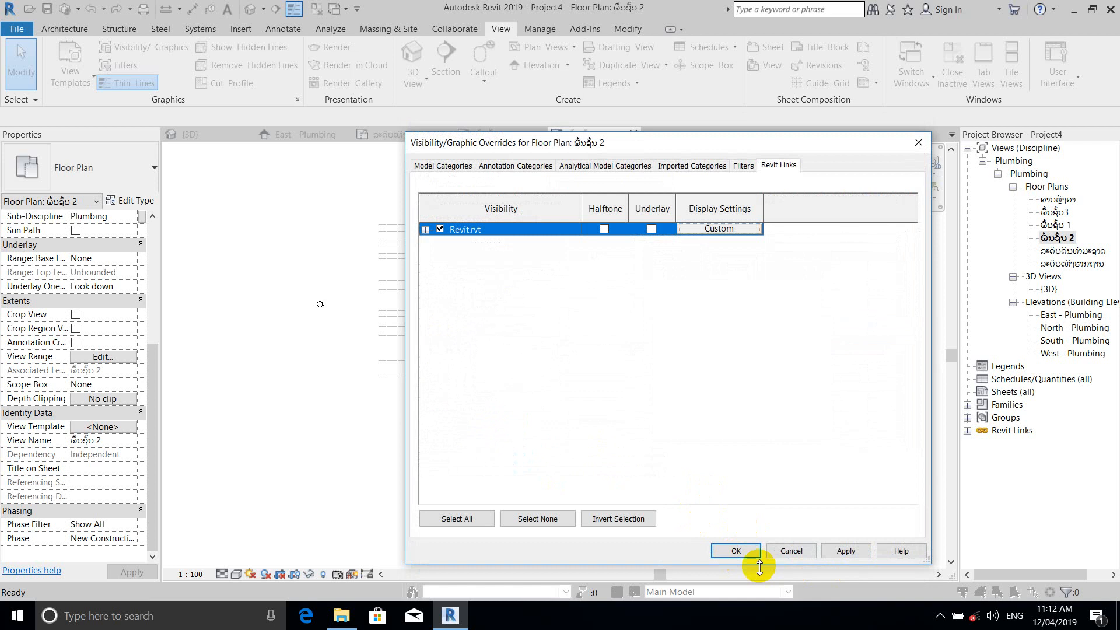
left_click(736, 551)
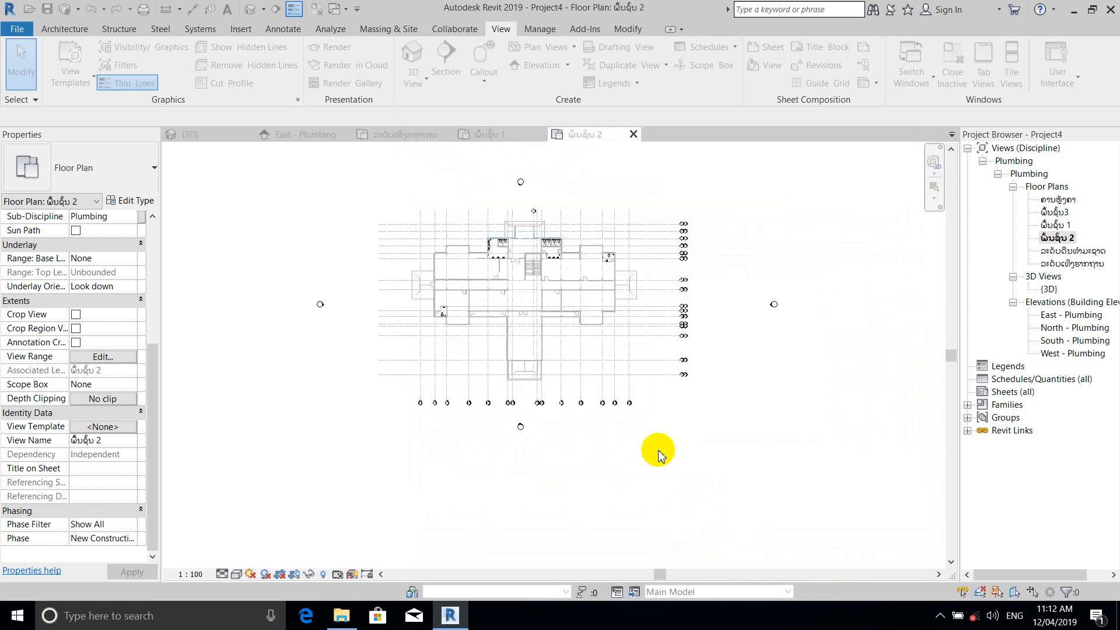
Inspect the grid bubbles of the ພື້ນຊັ້ນ 2 plan up close and select grid Q to check for duplicates
scroll(677, 227, "up", 5)
scroll(671, 227, "up", 3)
left_click(670, 230)
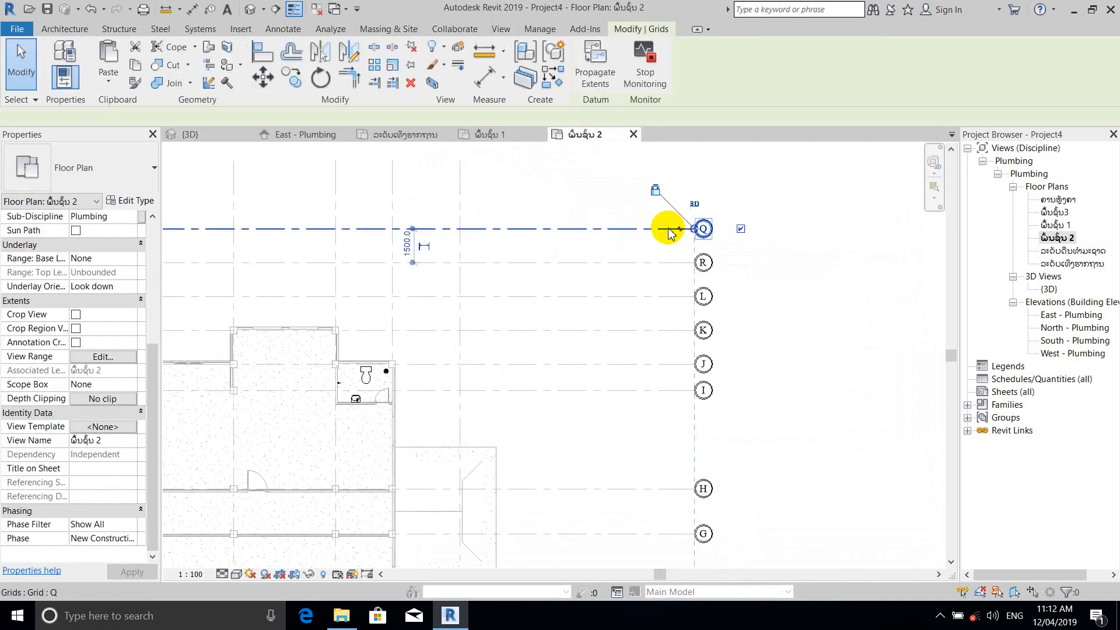
Check the toilets in the ພື້ນຊັ້ນ 2 plan for duplicates, and open the ພື້ນຊັ້ນ3 floor plan to examine its grids and fixtures
scroll(677, 229, "down", 5)
key("Escape")
scroll(482, 250, "up", 4)
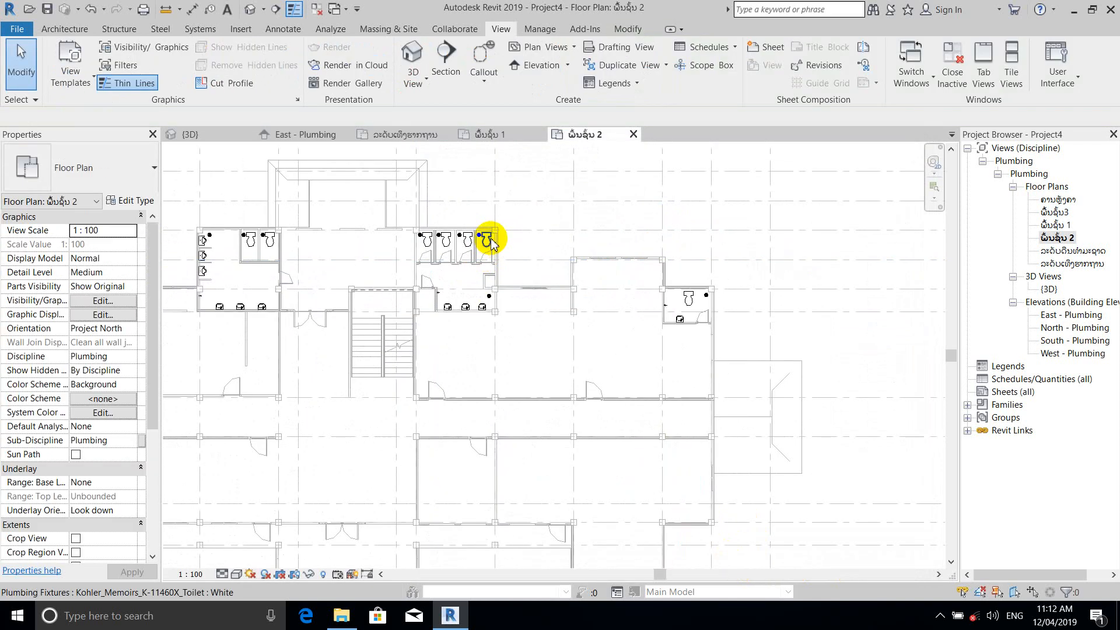
left_click(490, 238)
double_click(1054, 212)
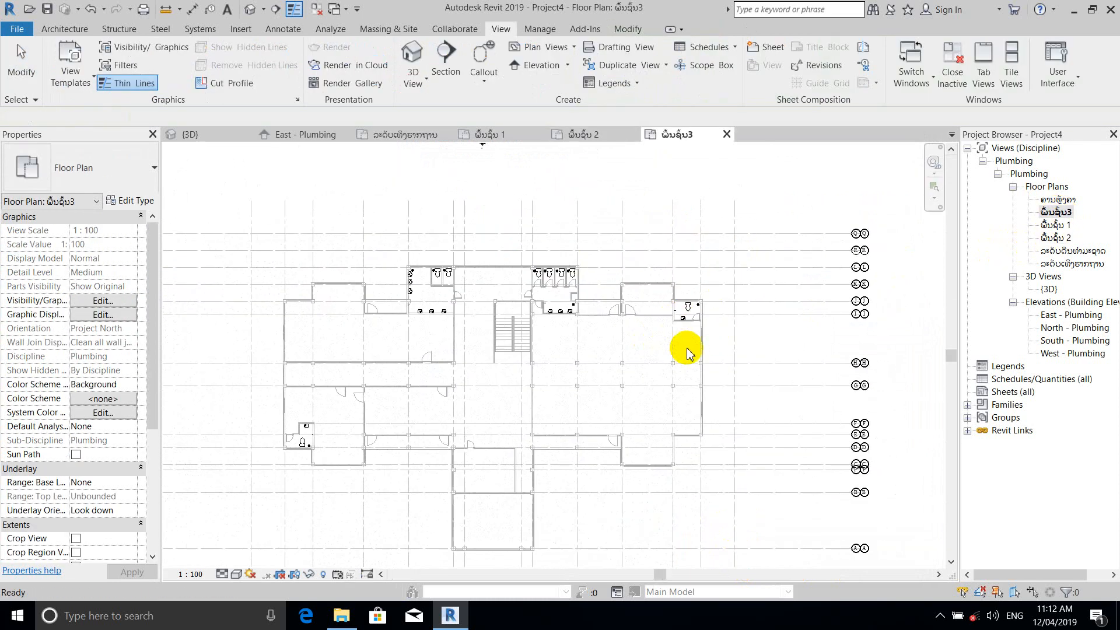
scroll(751, 344, "down", 3)
Open the East - Plumbing elevation and examine the copied plumbing fixtures, selecting a urinal on level ພື້ນຊັ້ນ 2 to check it
double_click(1072, 316)
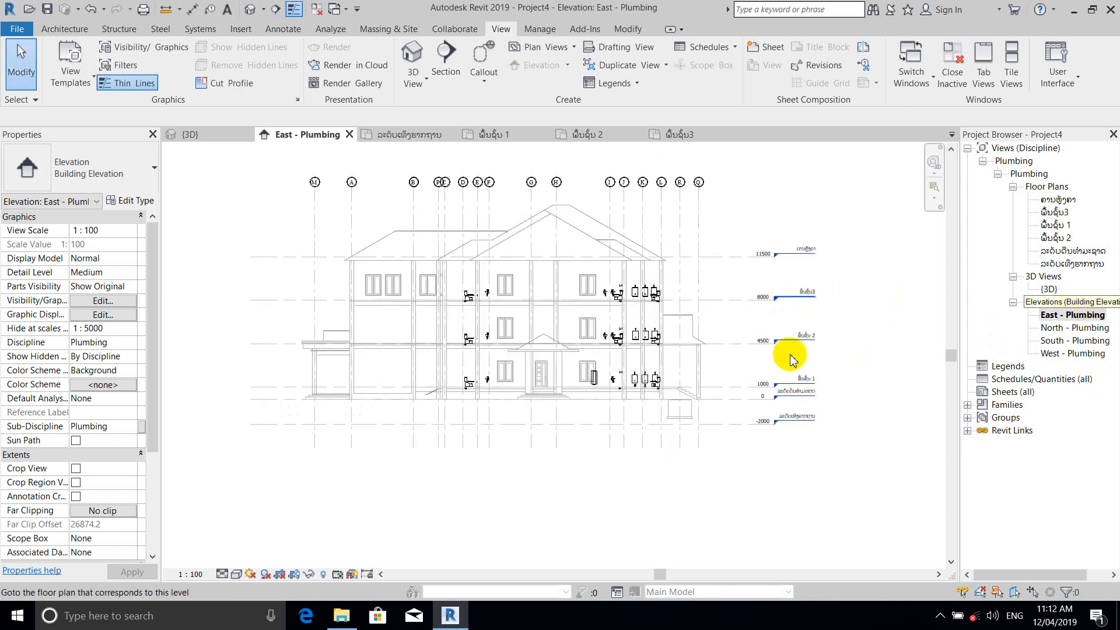
scroll(606, 326, "up", 4)
scroll(657, 336, "up", 3)
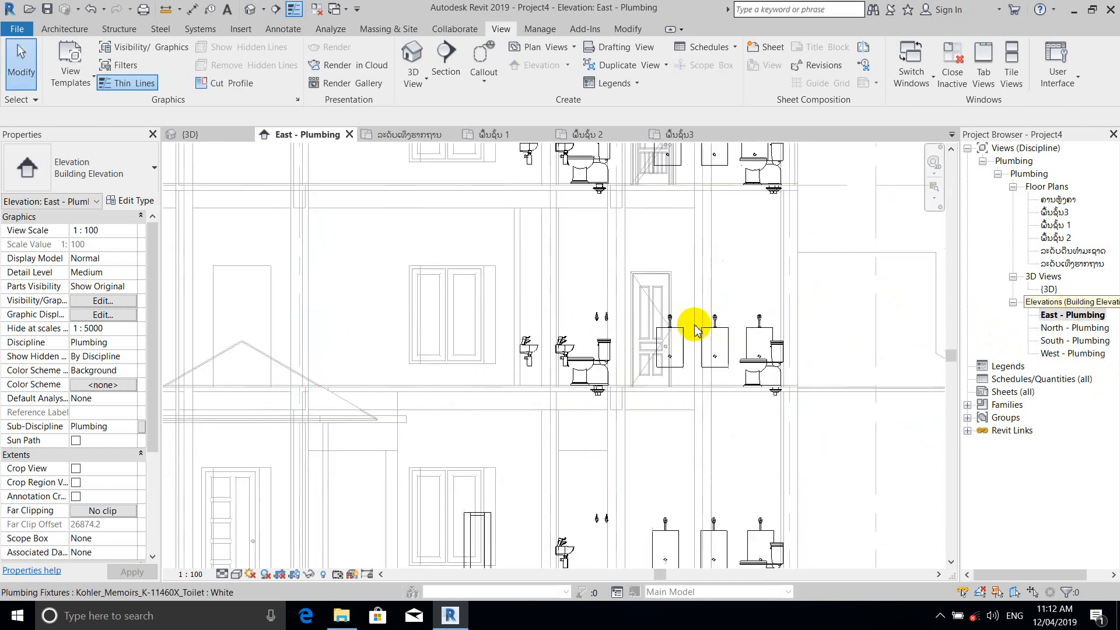
left_click(727, 330)
scroll(735, 345, "down", 6)
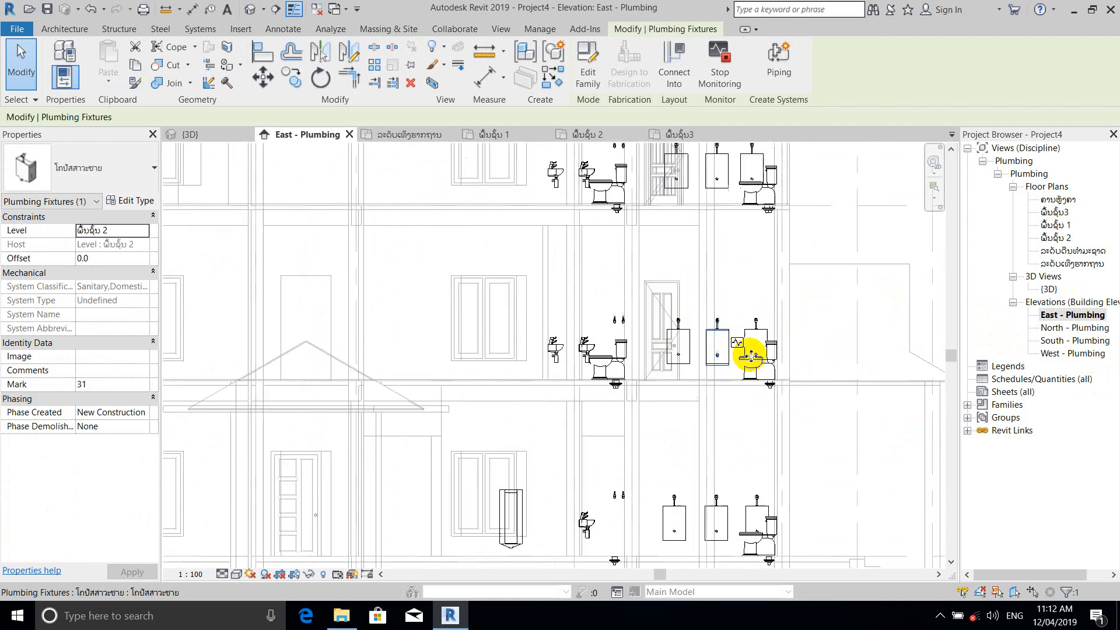
key("Escape")
scroll(762, 370, "down", 2)
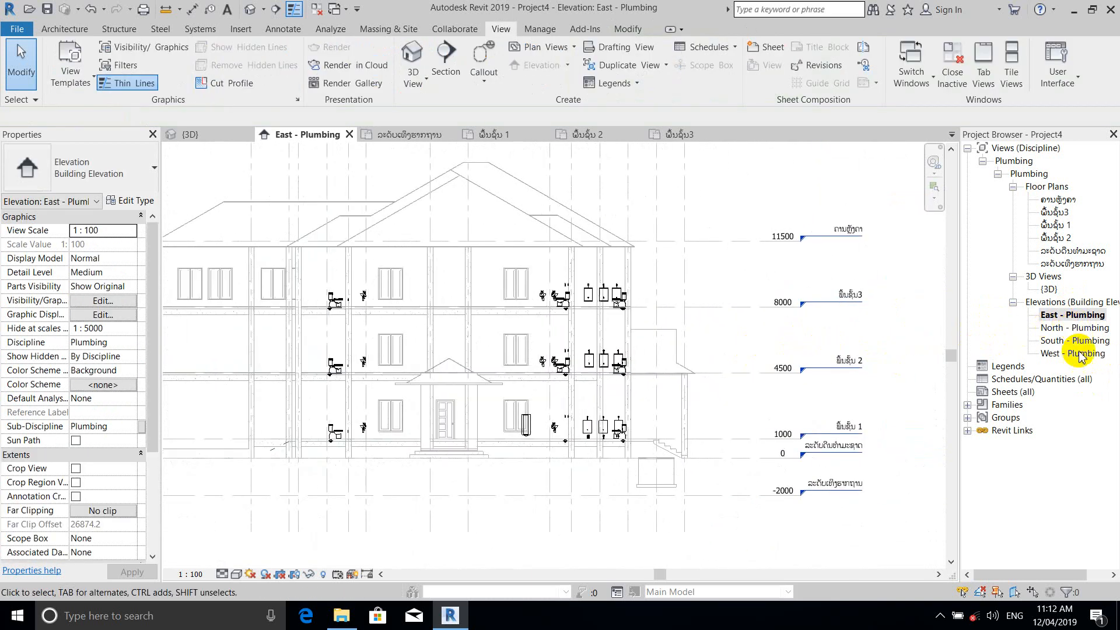
scroll(700, 233, "down", 1)
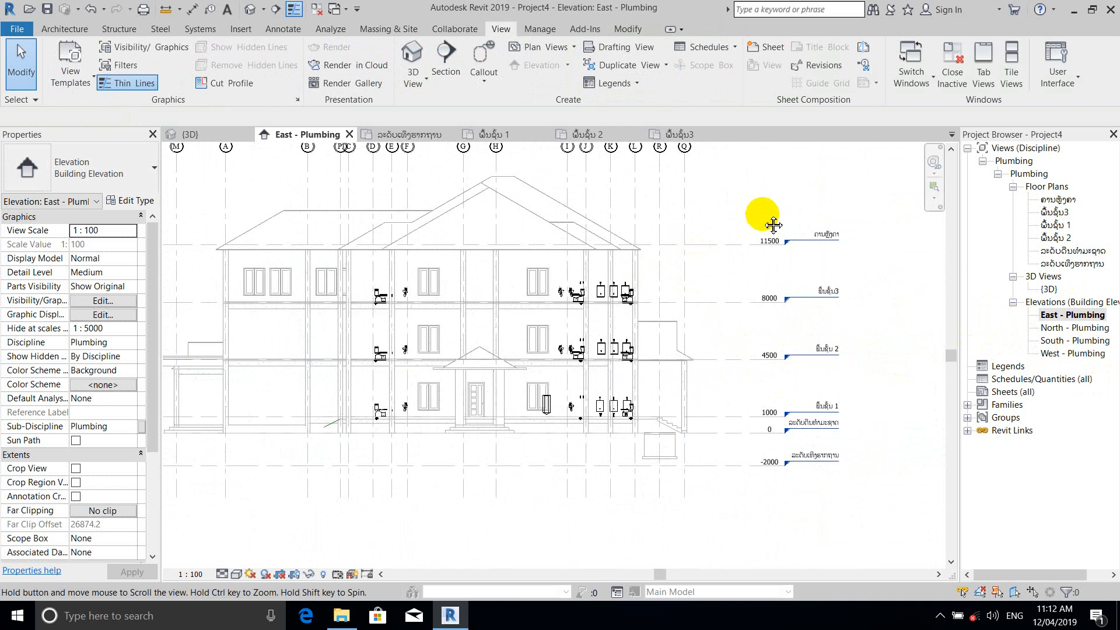